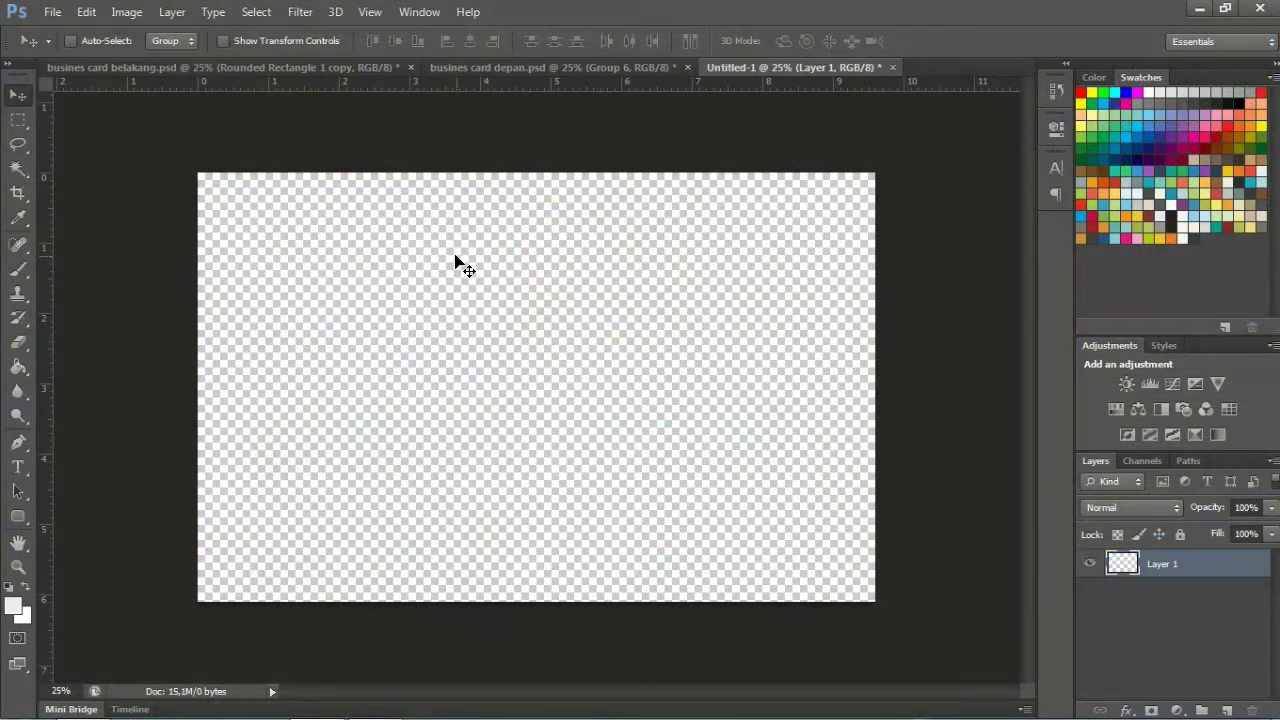
- Draw a 96 × 61 mm rounded rectangle with a 100 px corner radius
key(u)
double_click(712, 41)
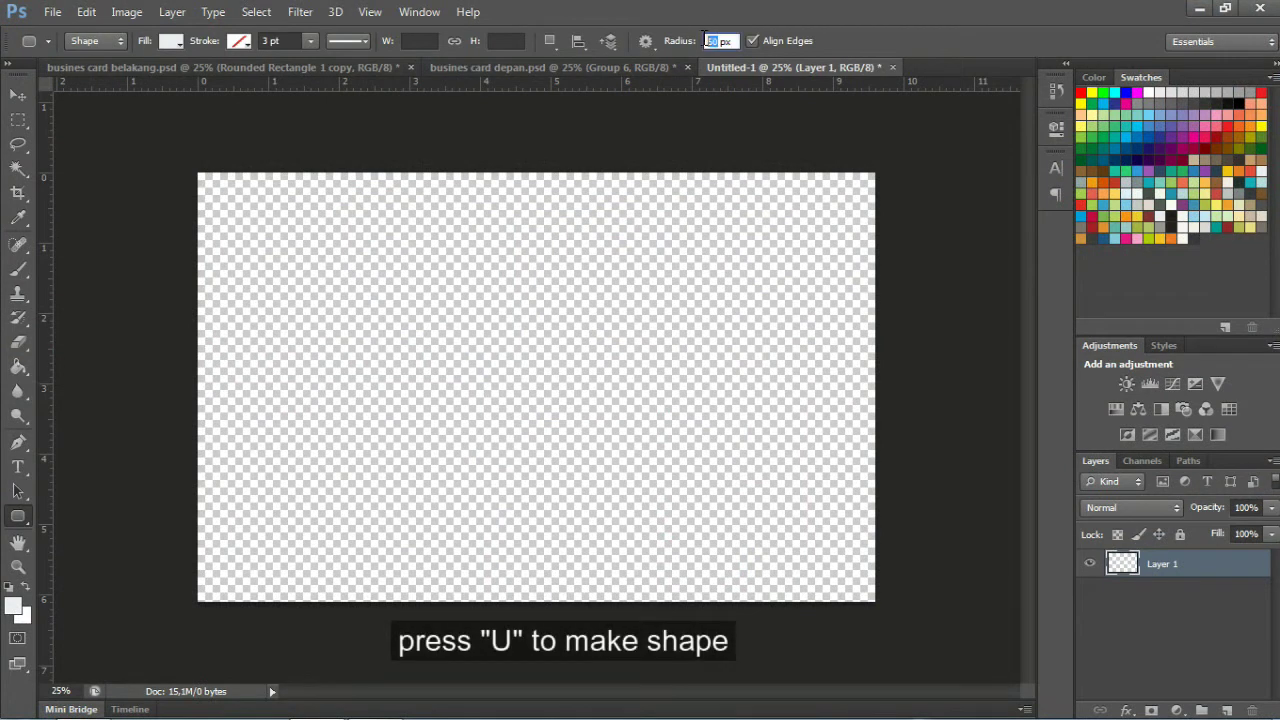
text(0)
key(Return)
click(380, 330)
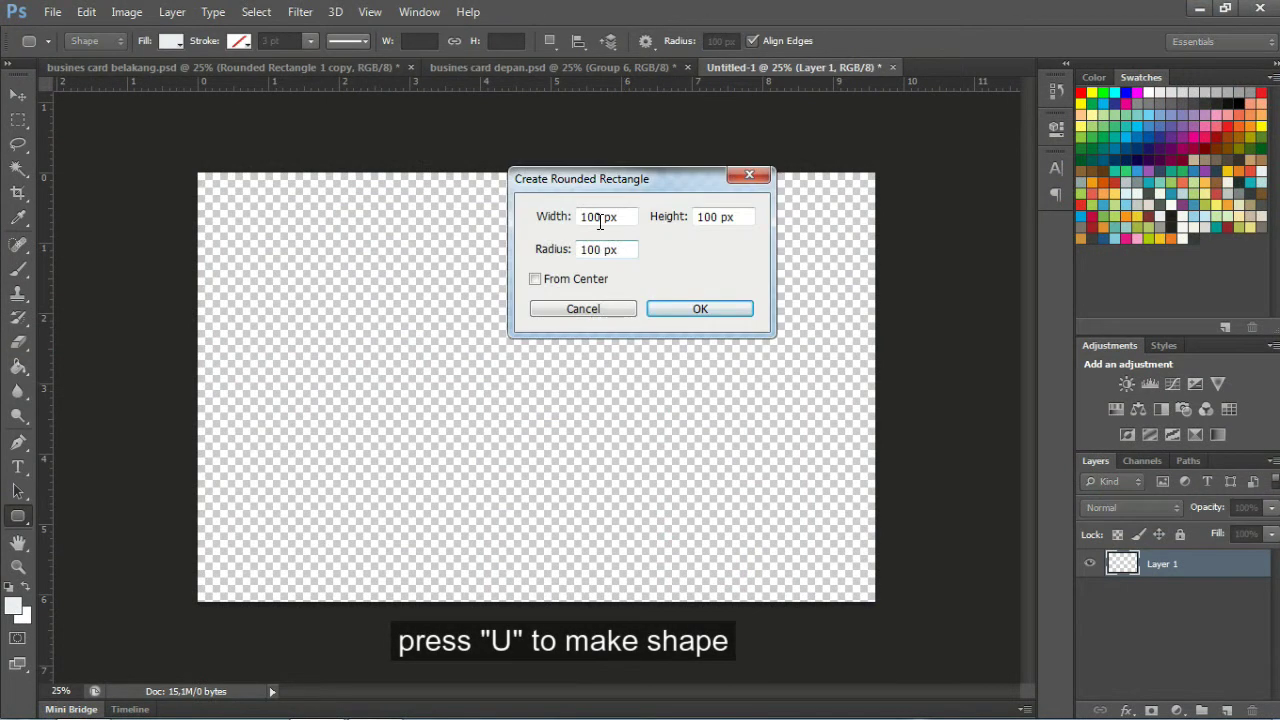
text(96 )
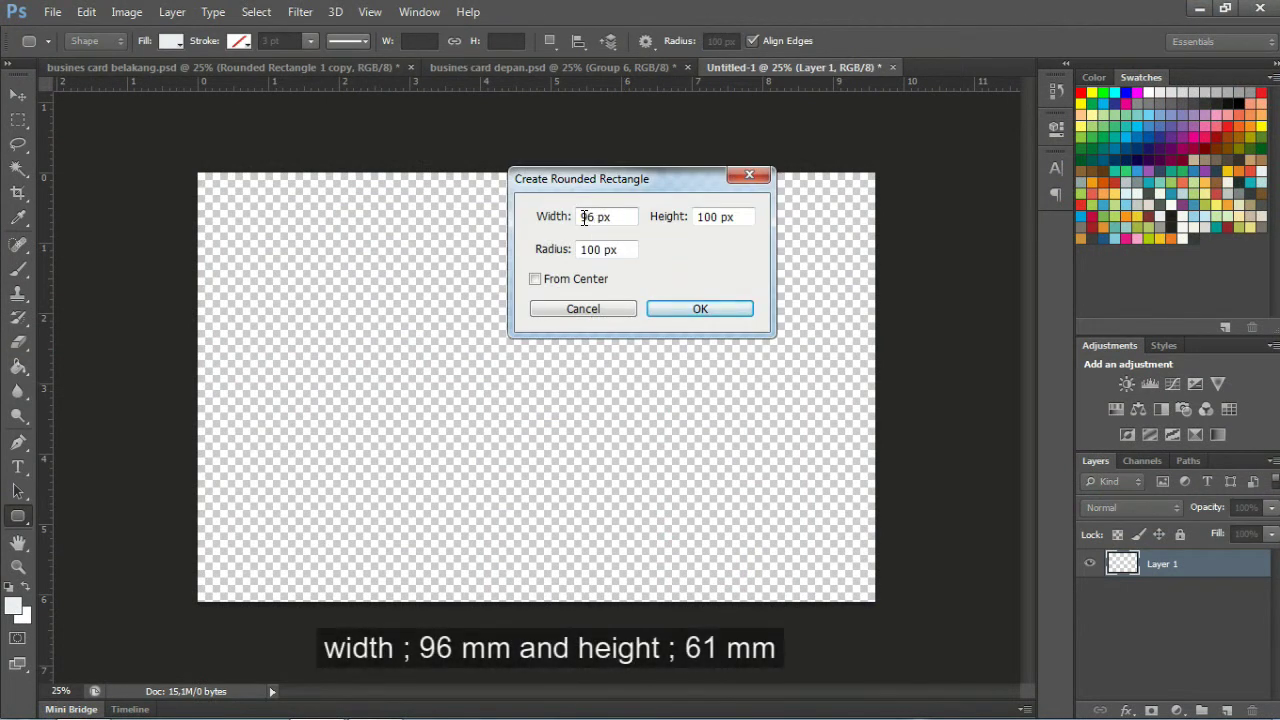
text(m)
key(Tab)
text(61 )
text(mm)
key(Return)
- Align the rectangle to the canvas's top-left corner
key(v)
key(ctrl+a)
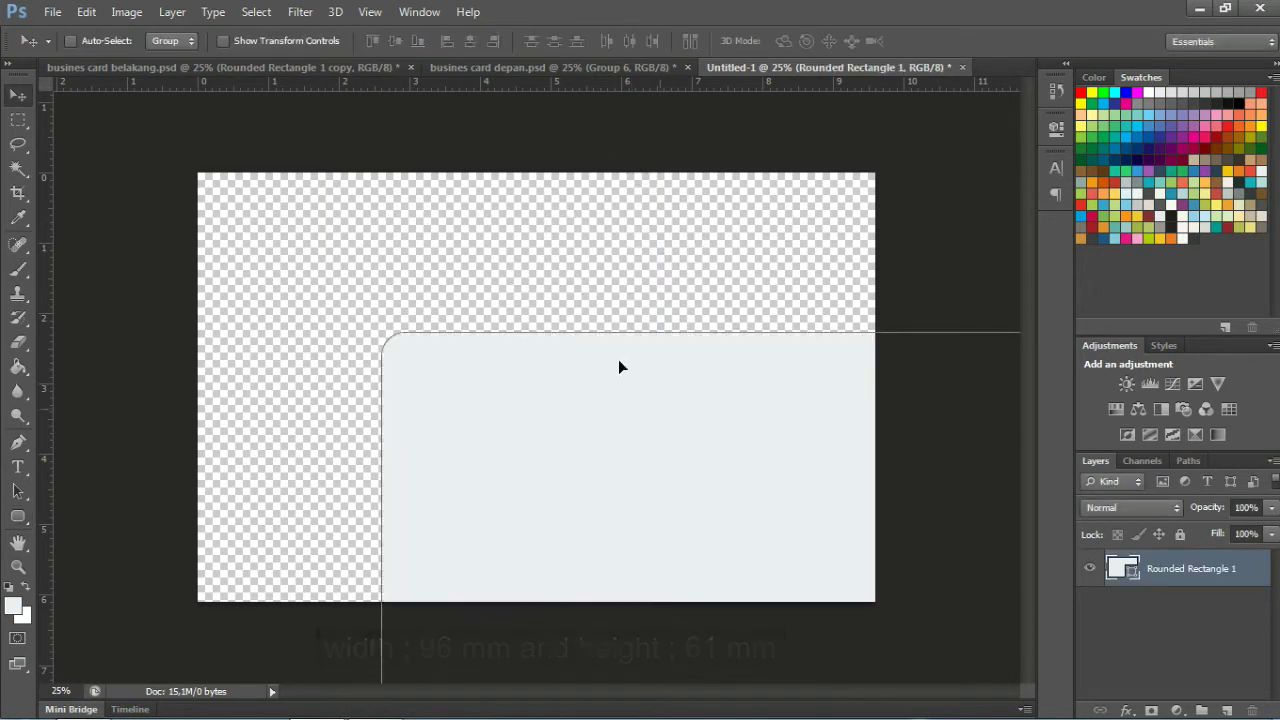
click(372, 41)
click(447, 41)
key(ctrl+d)
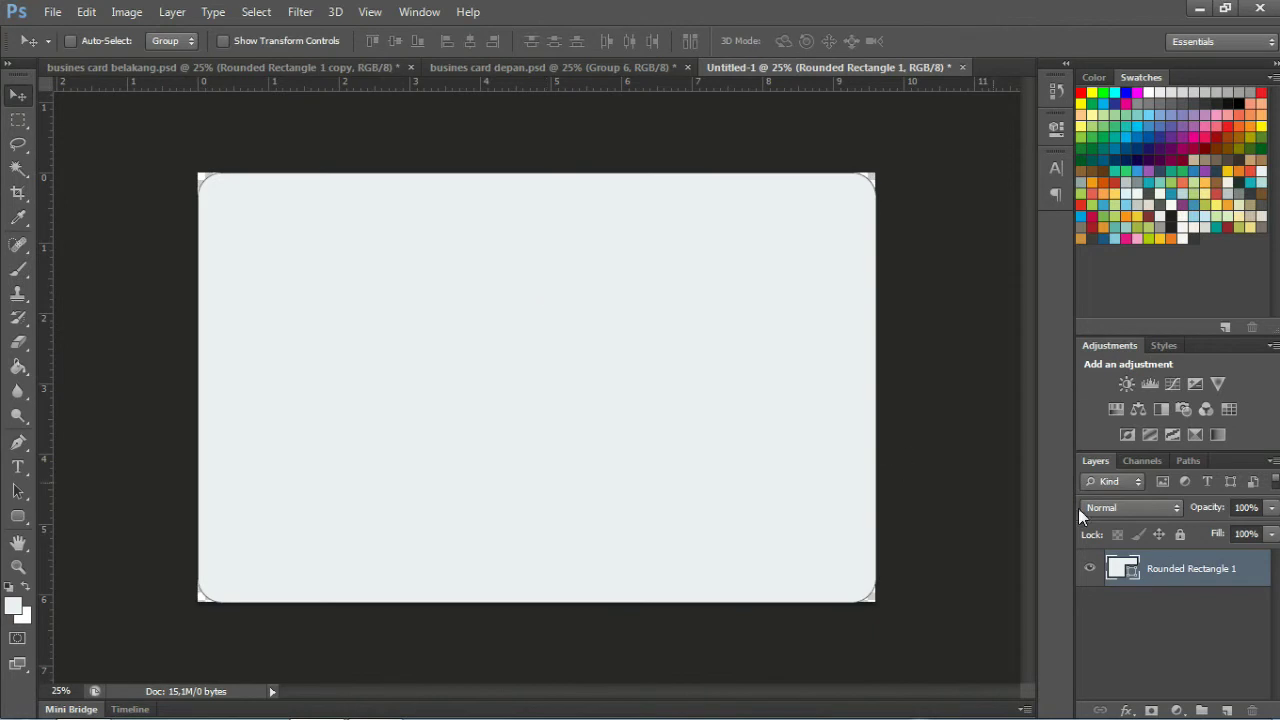
- Fill the rectangle with dark grey #282828
double_click(1129, 573)
click(951, 166)
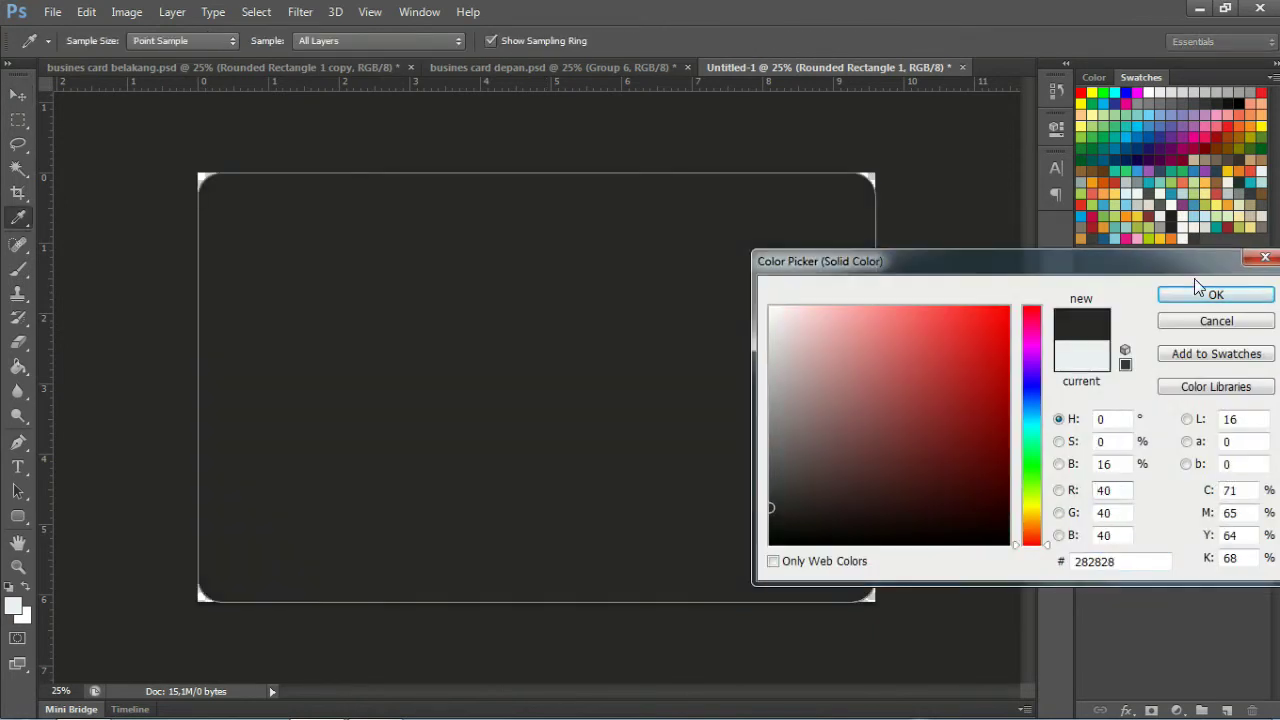
click(1212, 298)
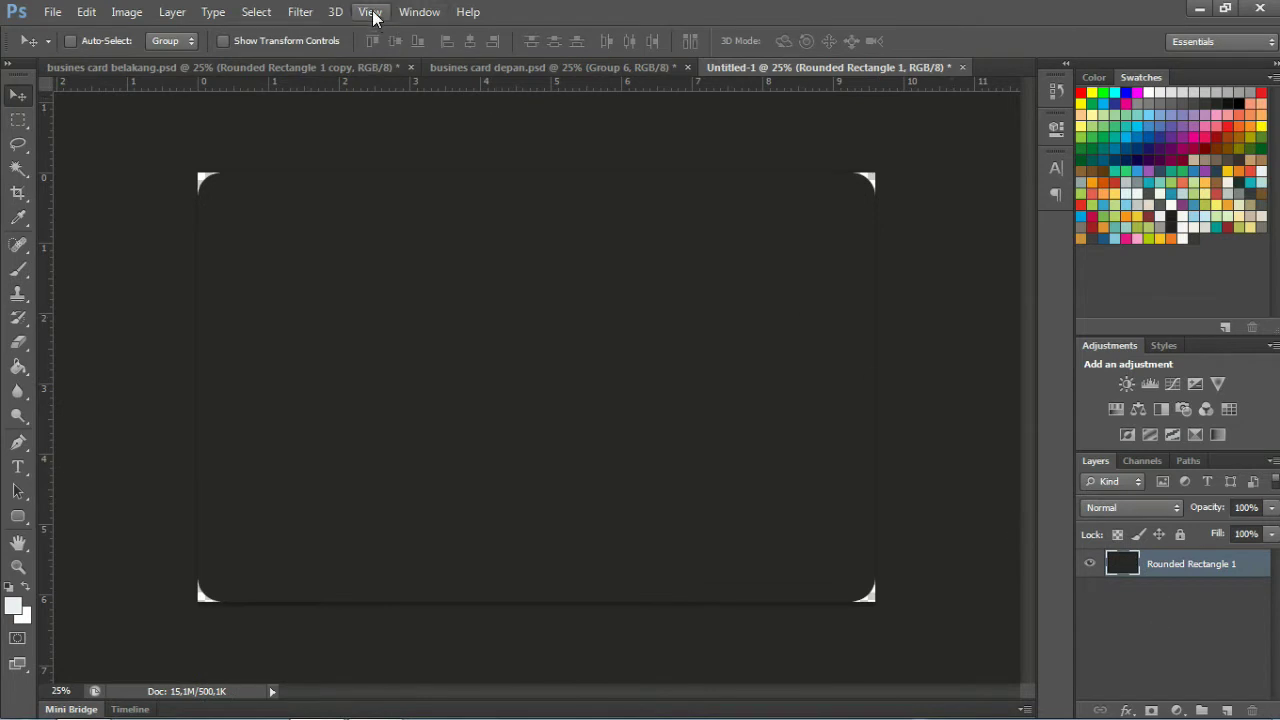
click(300, 11)
- Apply Film Grain from the Filter Gallery with Highlight Area 5 and Intensity 1
click(370, 86)
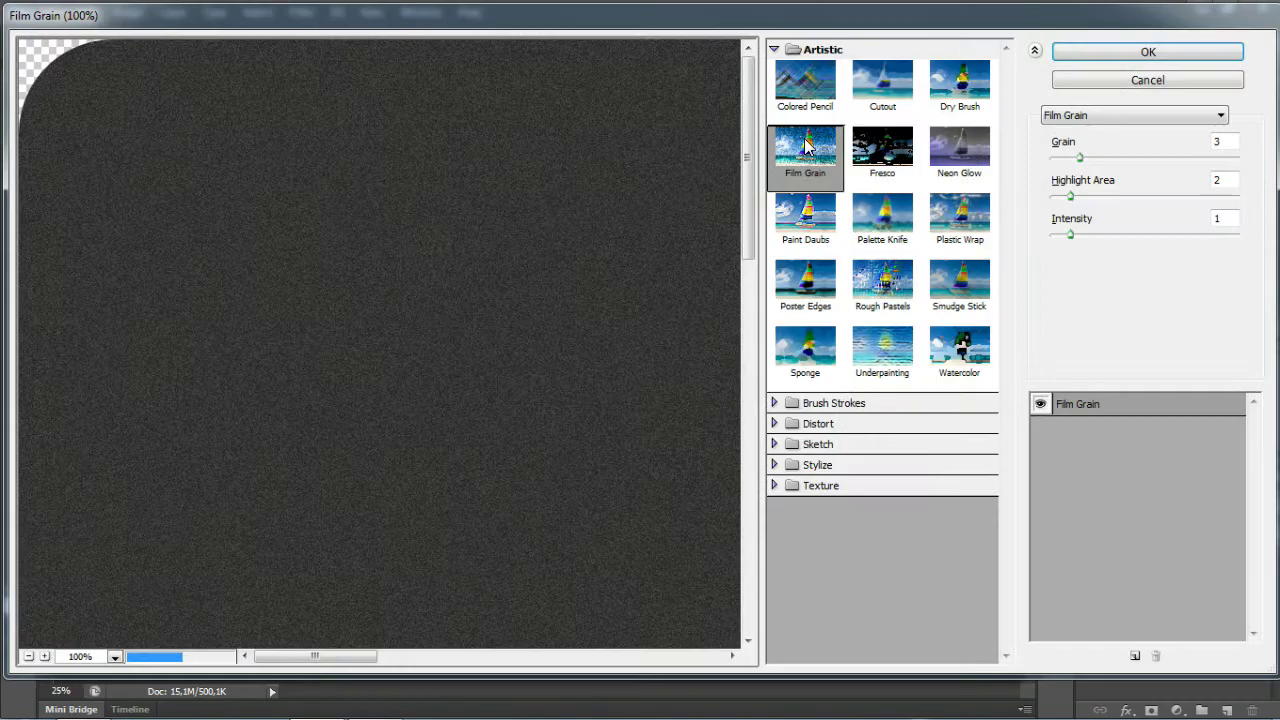
mouse_move(1072, 197)
mouse_down()
mouse_move(1115, 202)
mouse_move(1099, 197)
mouse_up()
click(1081, 158)
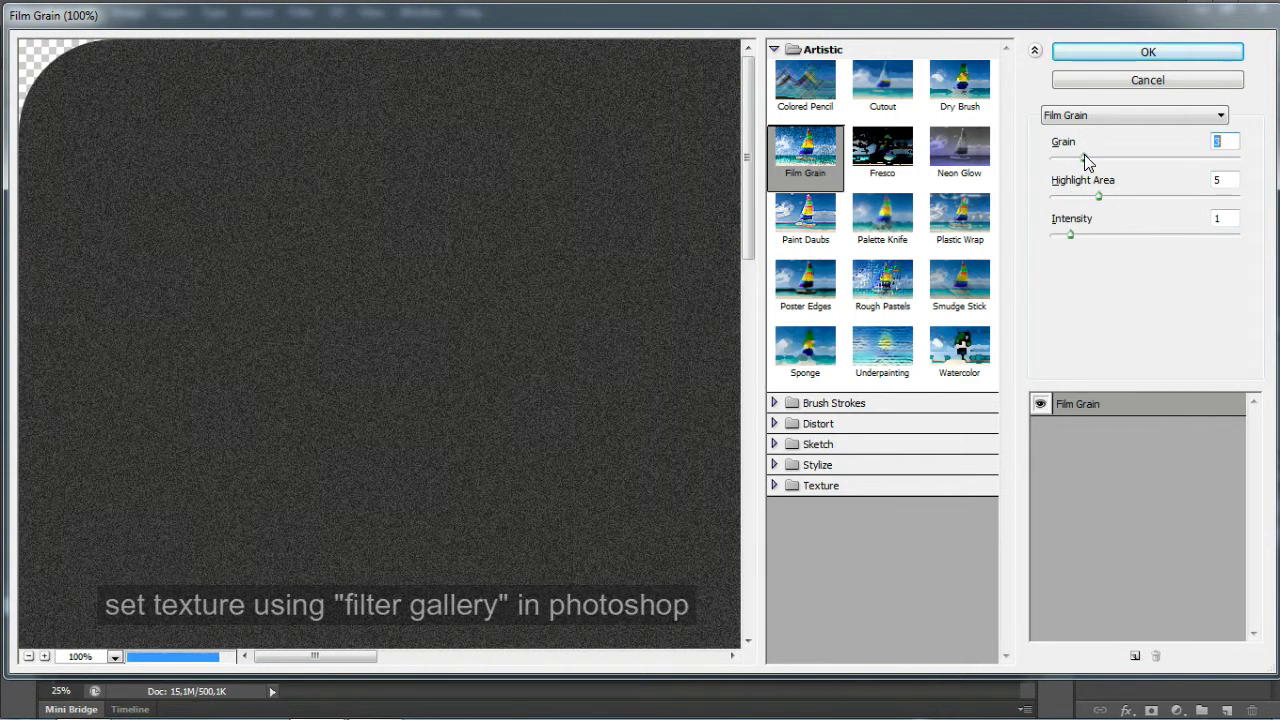
key(Return)
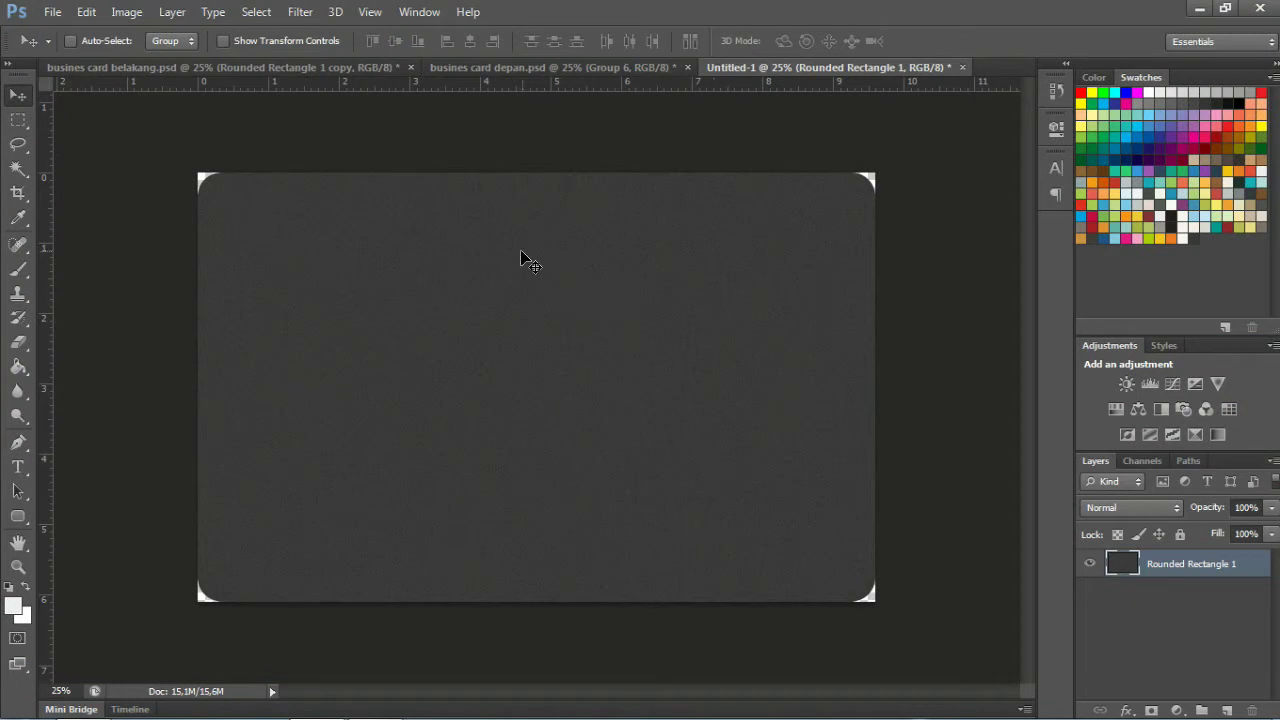
key(u)
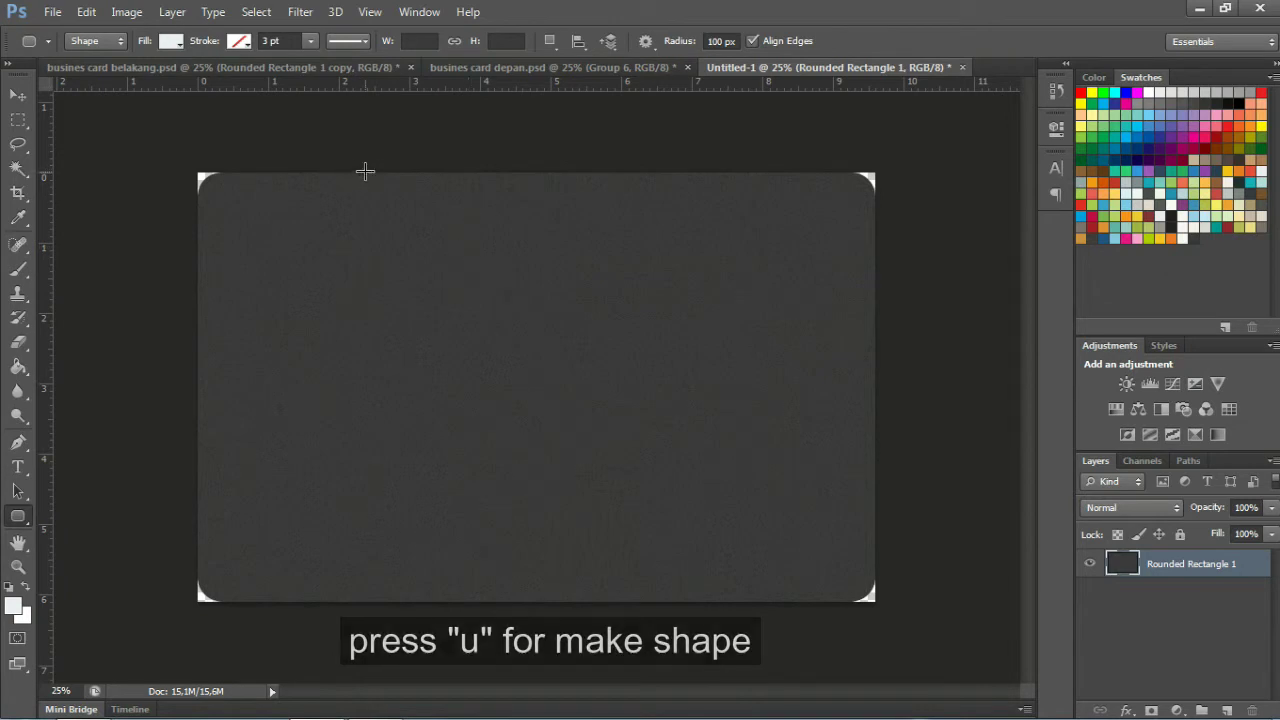
- Place guides along the card's top, left, bottom and right edges
drag(357, 84, 359, 172)
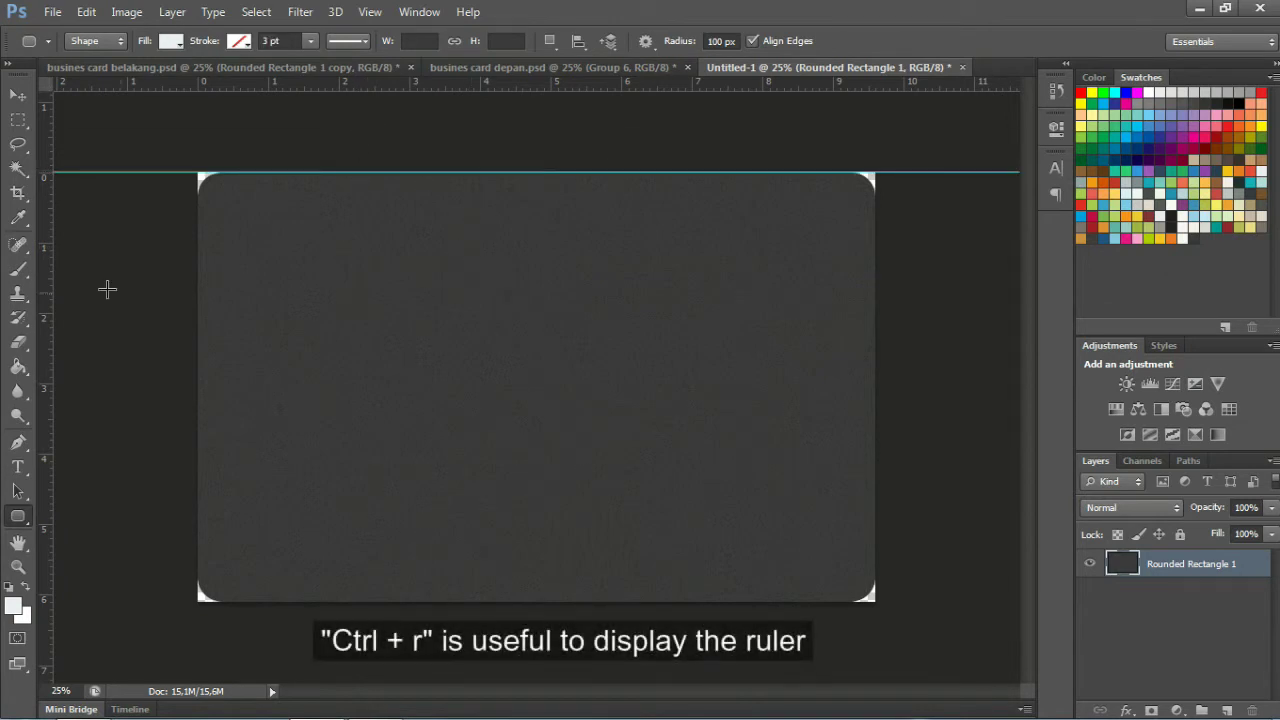
drag(47, 278, 197, 262)
drag(795, 88, 728, 602)
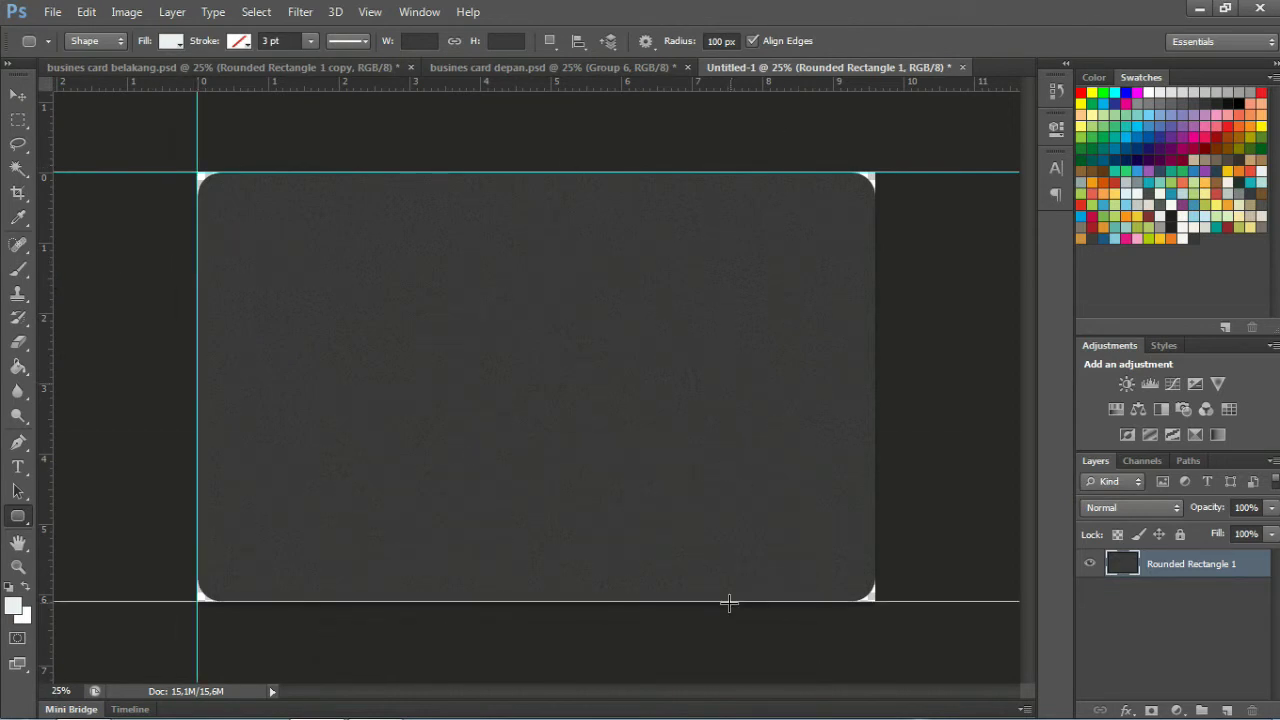
mouse_move(52, 355)
mouse_down()
mouse_move(391, 306)
mouse_move(886, 300)
mouse_move(875, 300)
mouse_up()
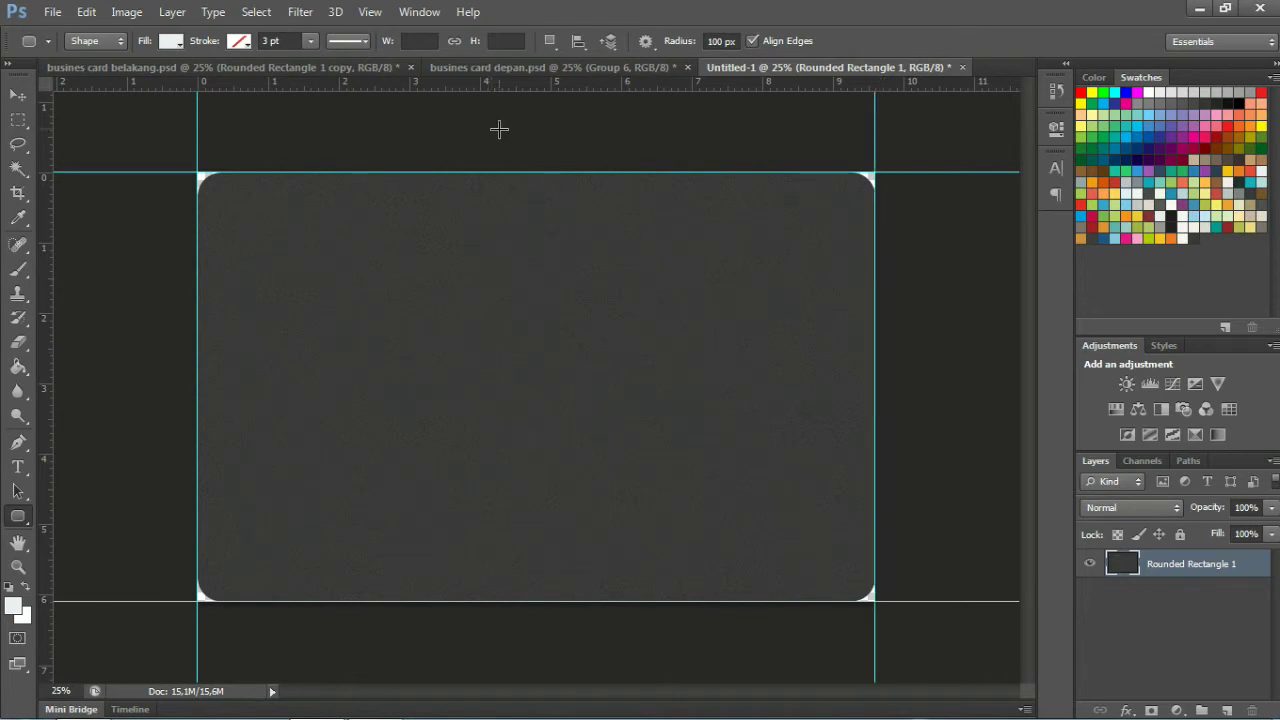
- Add horizontal and vertical centre guides, then draw a thin bar along the left edge
drag(498, 82, 470, 386)
mouse_move(45, 235)
mouse_down()
mouse_move(557, 190)
mouse_move(536, 192)
mouse_up()
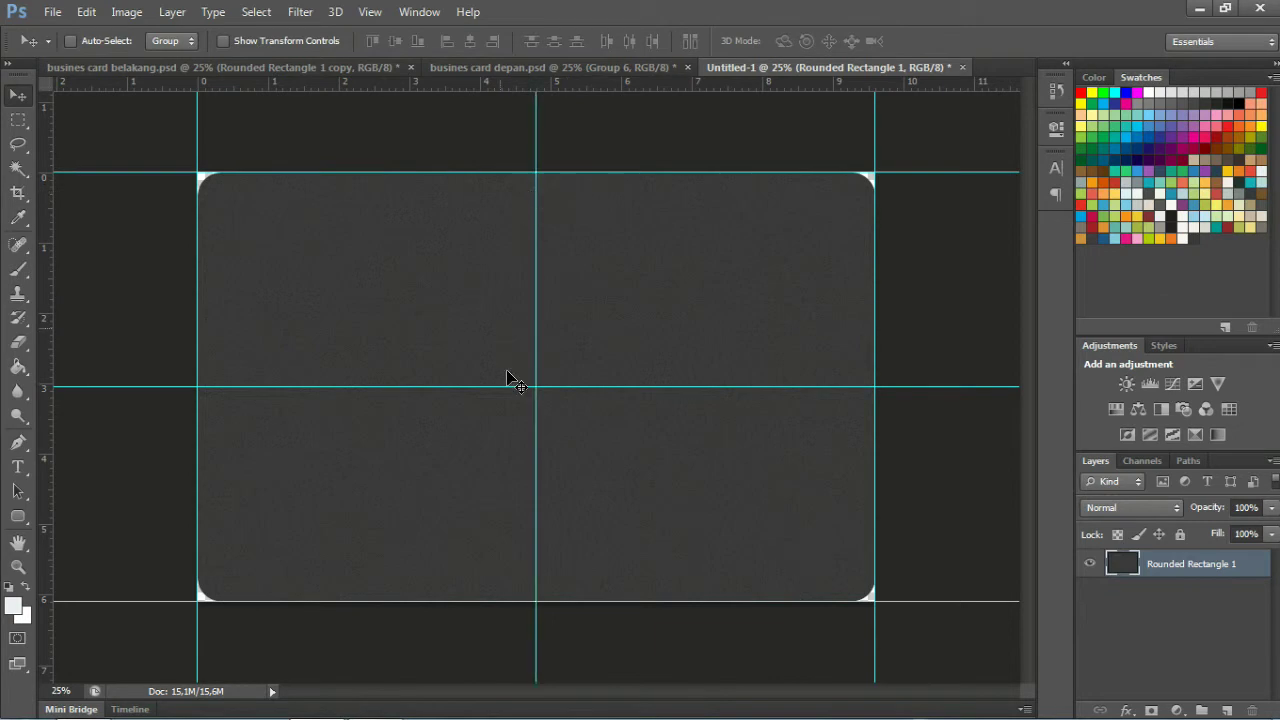
key(u)
drag(197, 270, 215, 503)
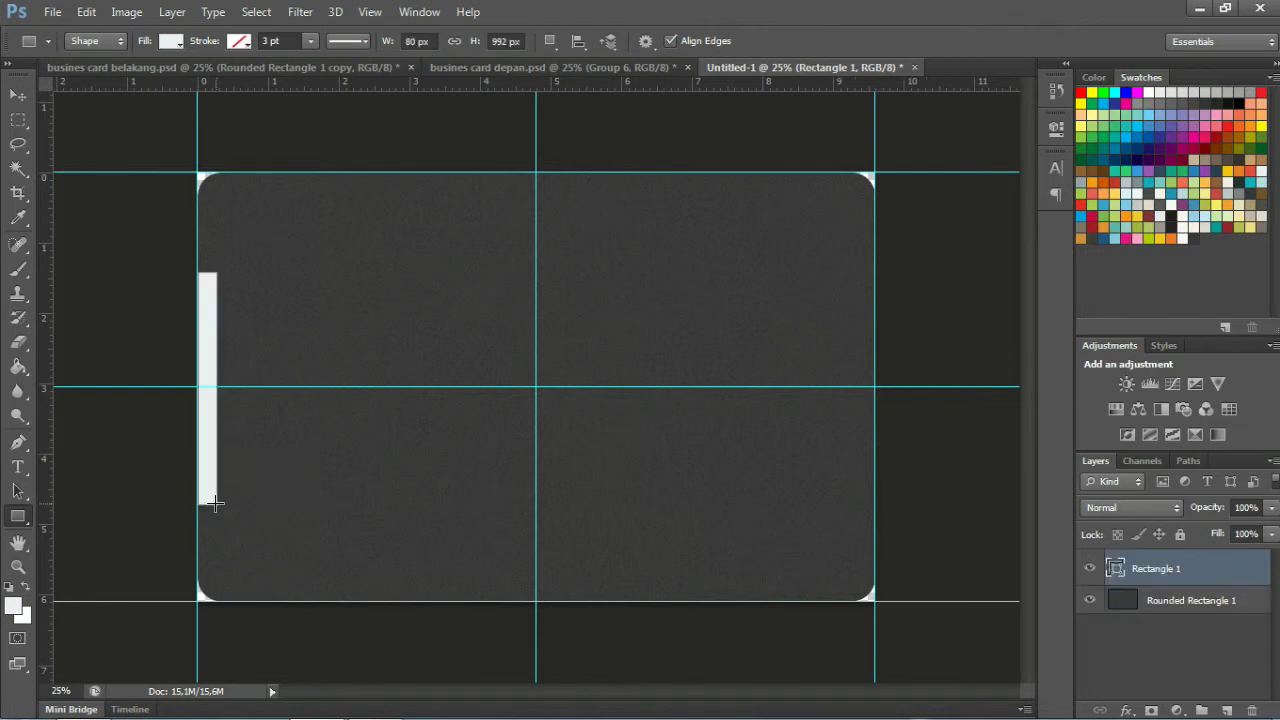
- Recolour the bar teal #16a085 and centre it vertically on the card
double_click(1116, 568)
click(1171, 171)
click(1215, 294)
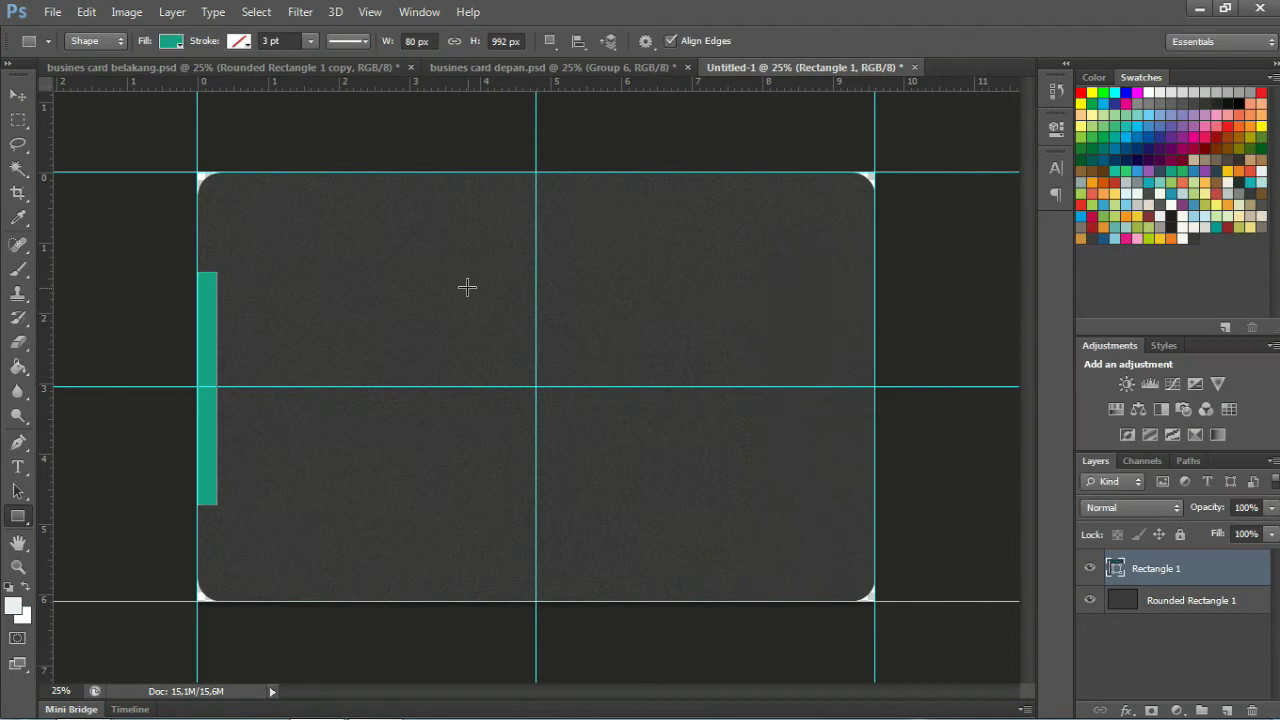
key(v)
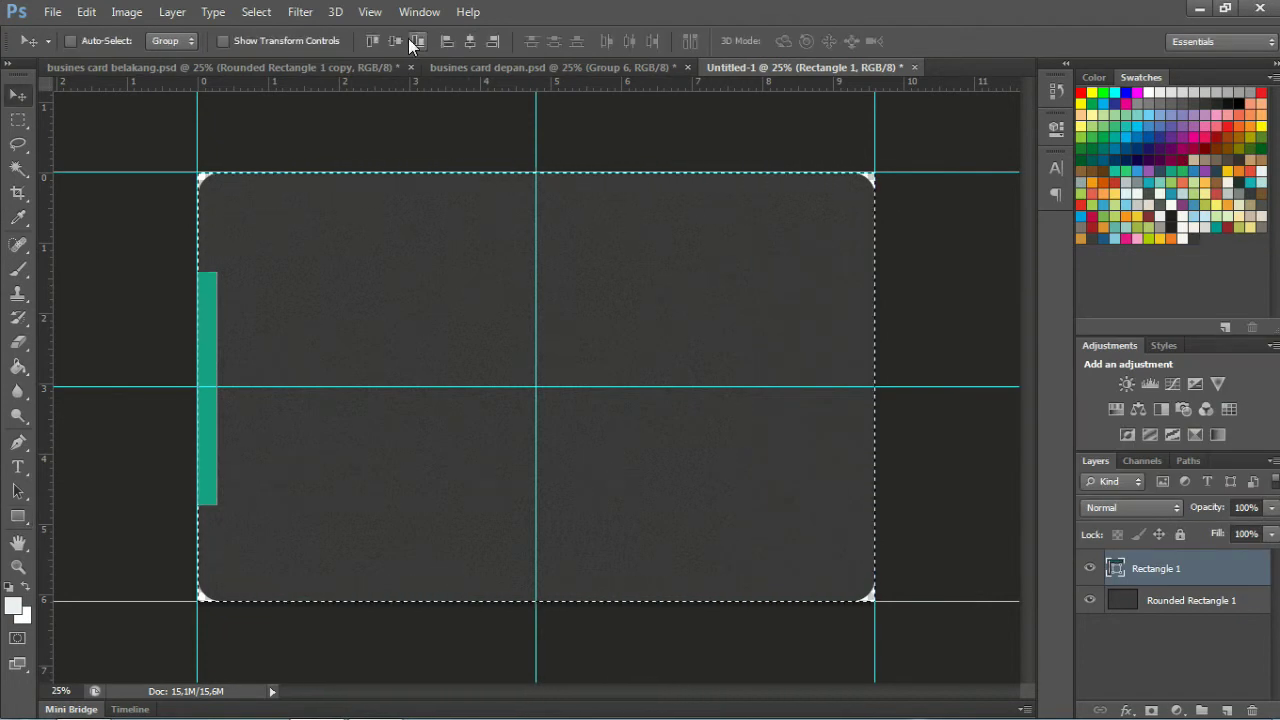
click(396, 41)
key(ctrl+d)
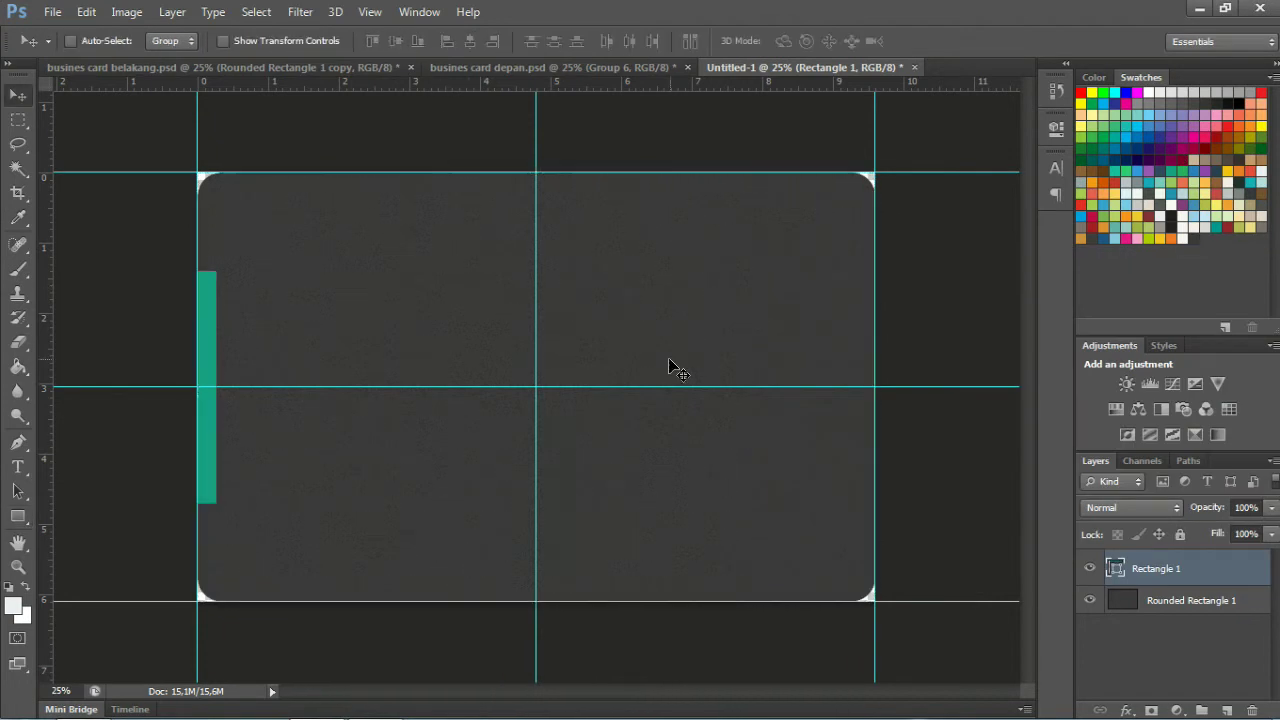
- Duplicate the teal bar and align the copy to the card's right edge
key(ctrl+j)
key(ctrl+a)
click(491, 41)
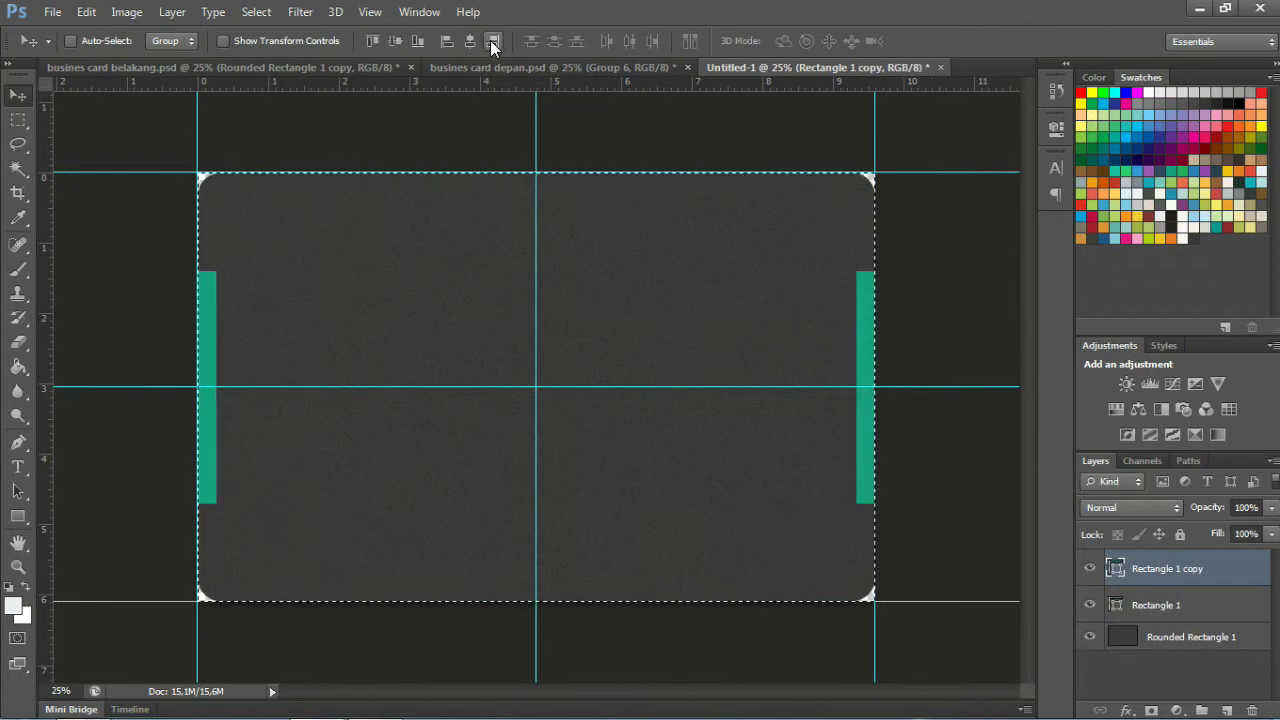
key(ctrl+d)
click(1127, 710)
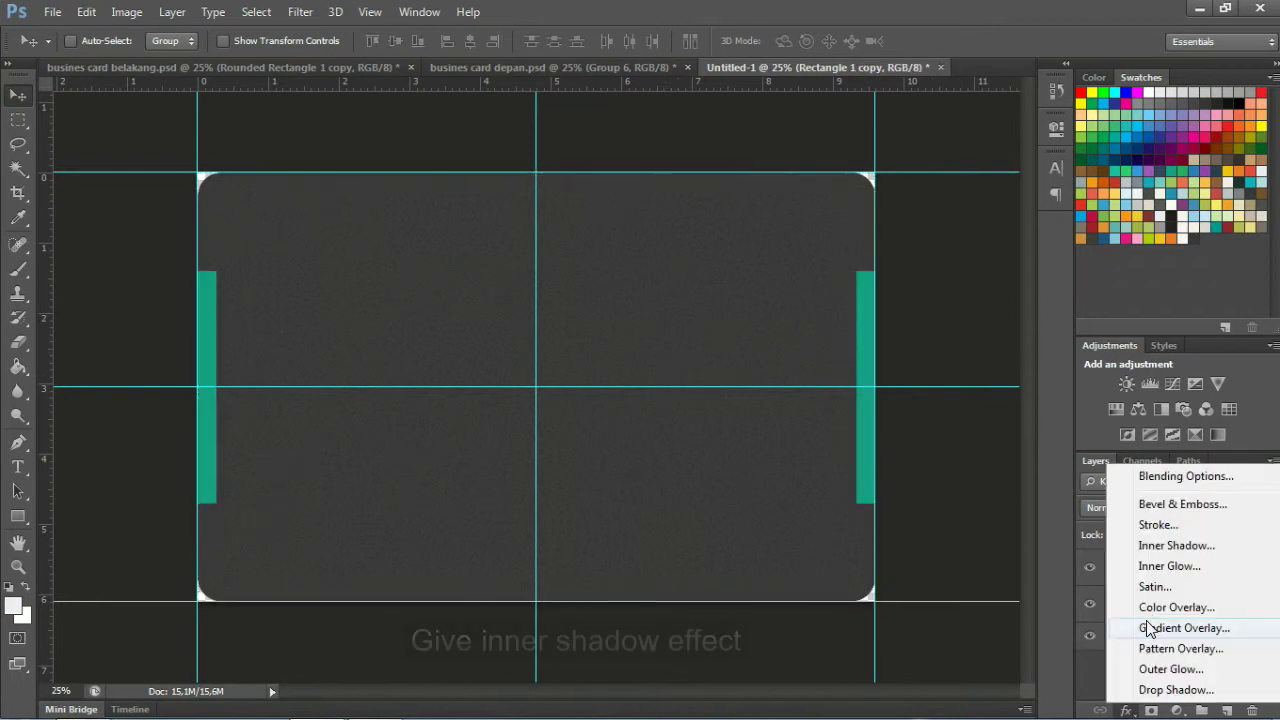
- Give the right bar a 10 px inner shadow and flatten the effect into its layer
click(1153, 548)
drag(1049, 260, 504, 158)
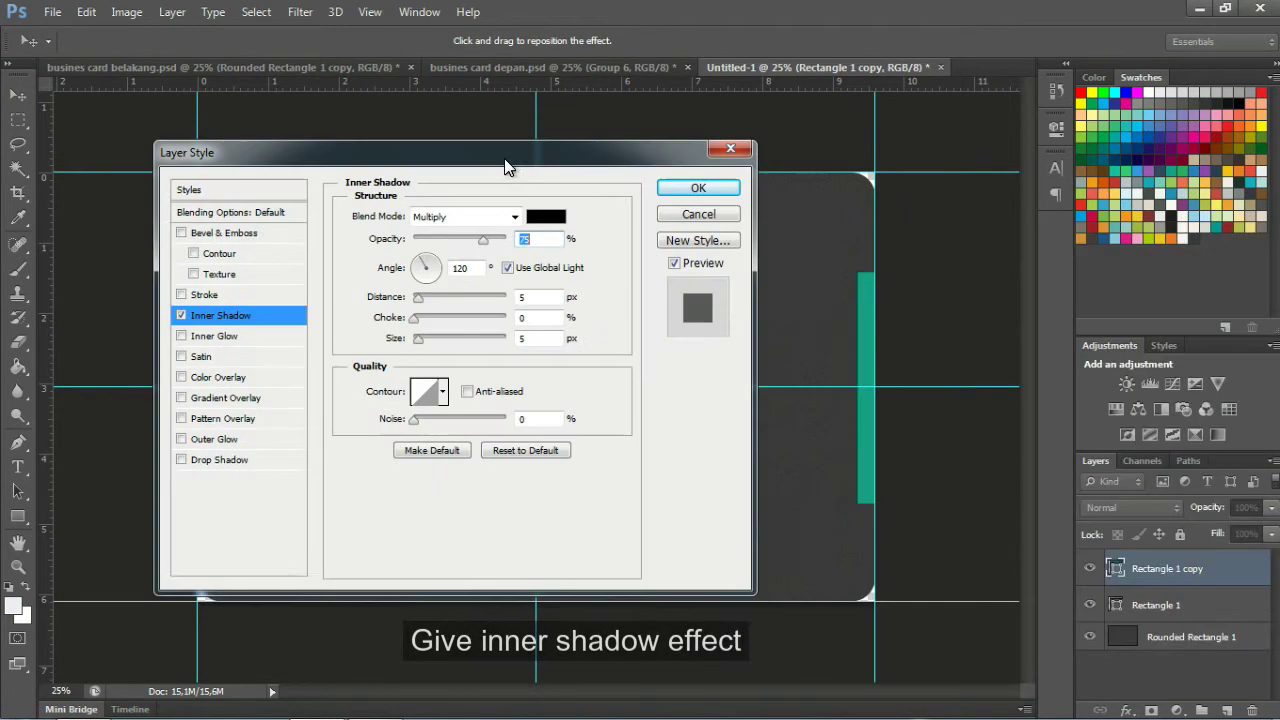
double_click(534, 296)
text(10)
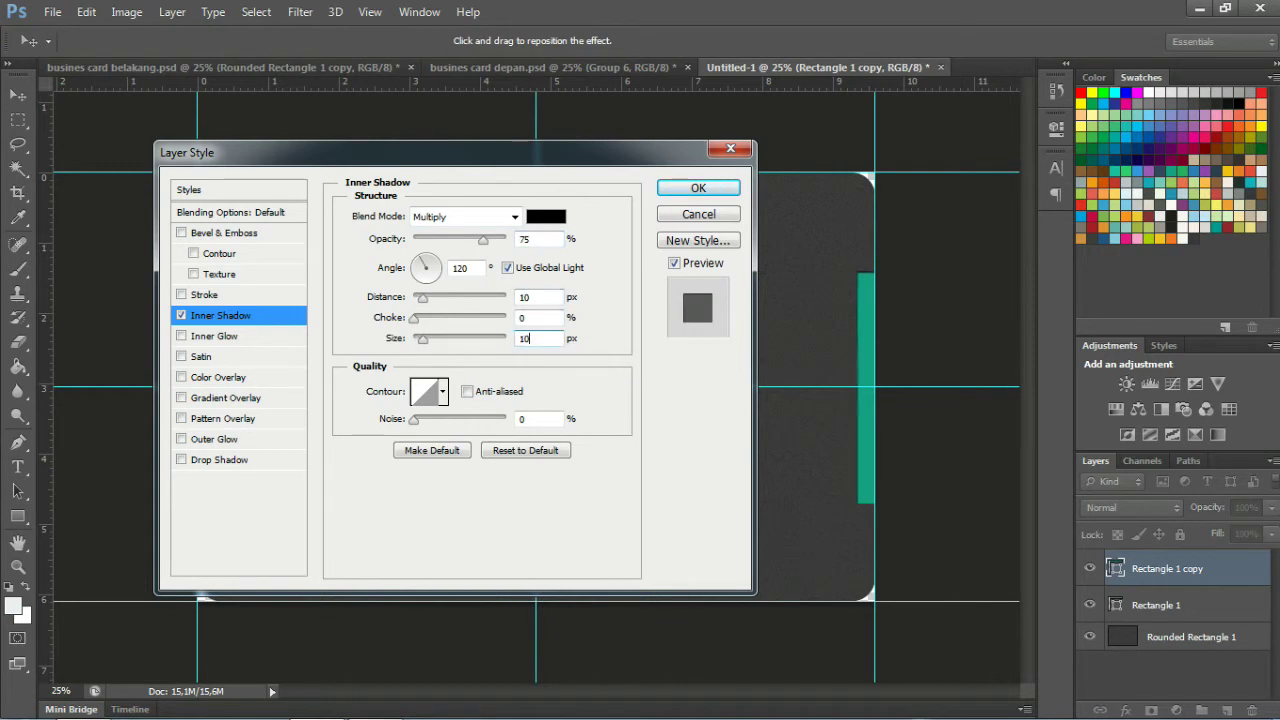
drag(484, 241, 494, 244)
drag(490, 244, 488, 244)
click(698, 188)
click(1262, 568)
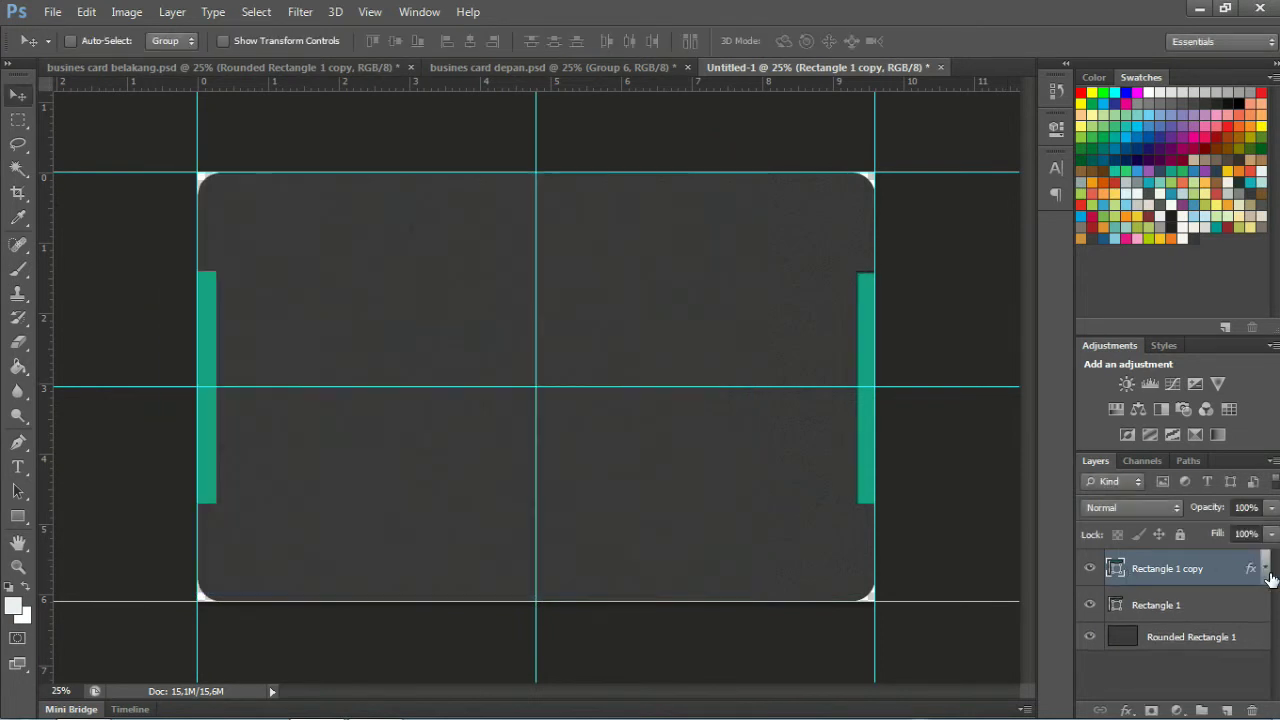
right_click(1240, 568)
click(920, 232)
- Add an inner shadow to the left bar (distance 10, size 10, opacity 82) and make it a smart object
click(1180, 595)
click(1126, 710)
click(759, 210)
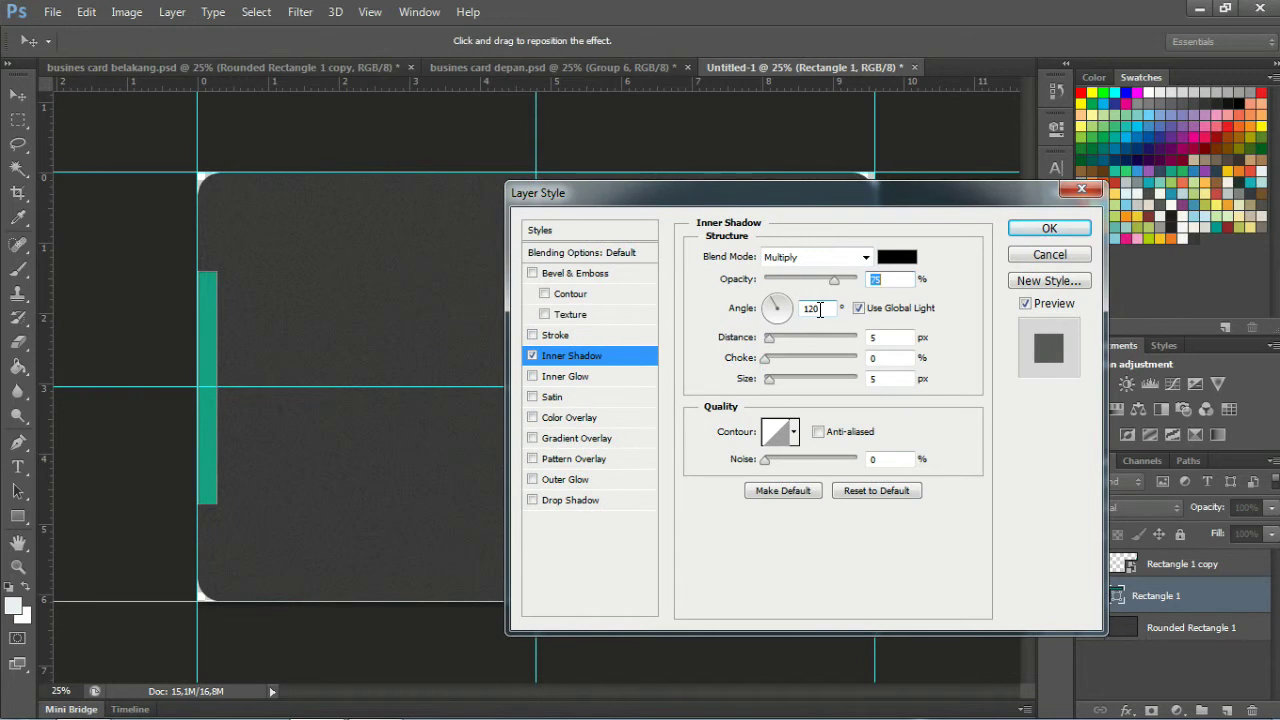
text(180)
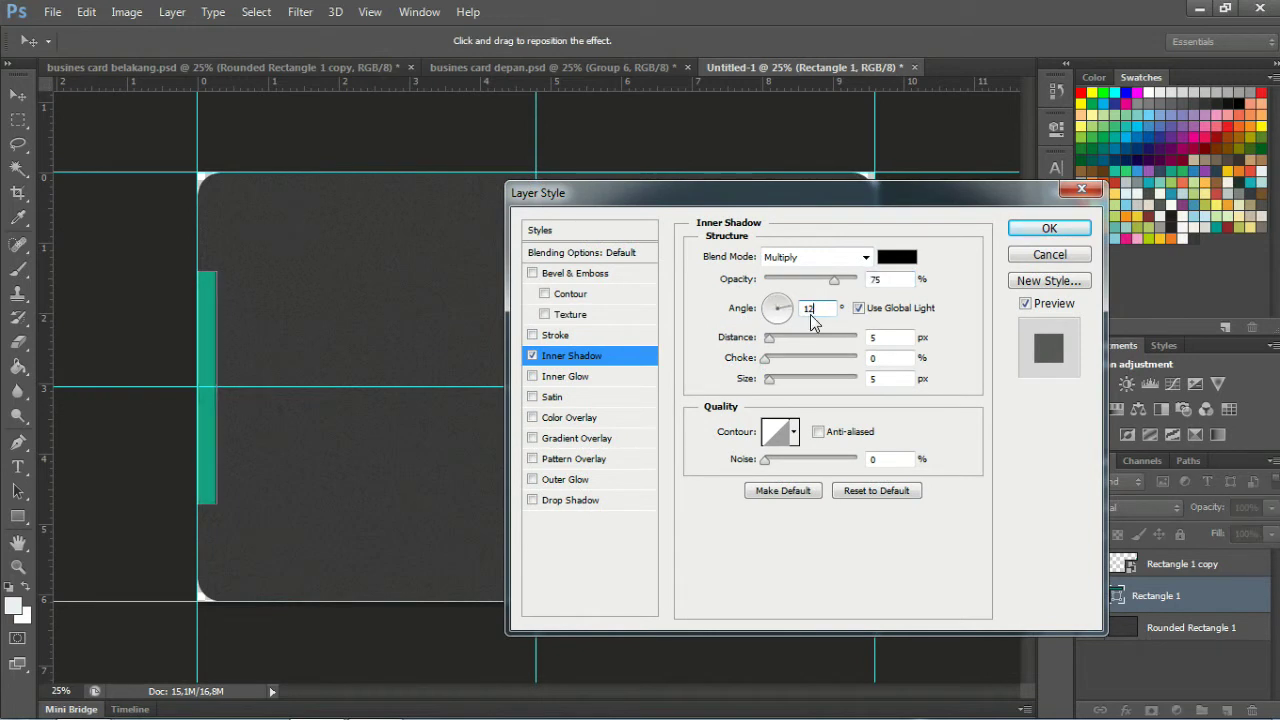
text(10)
click(873, 377)
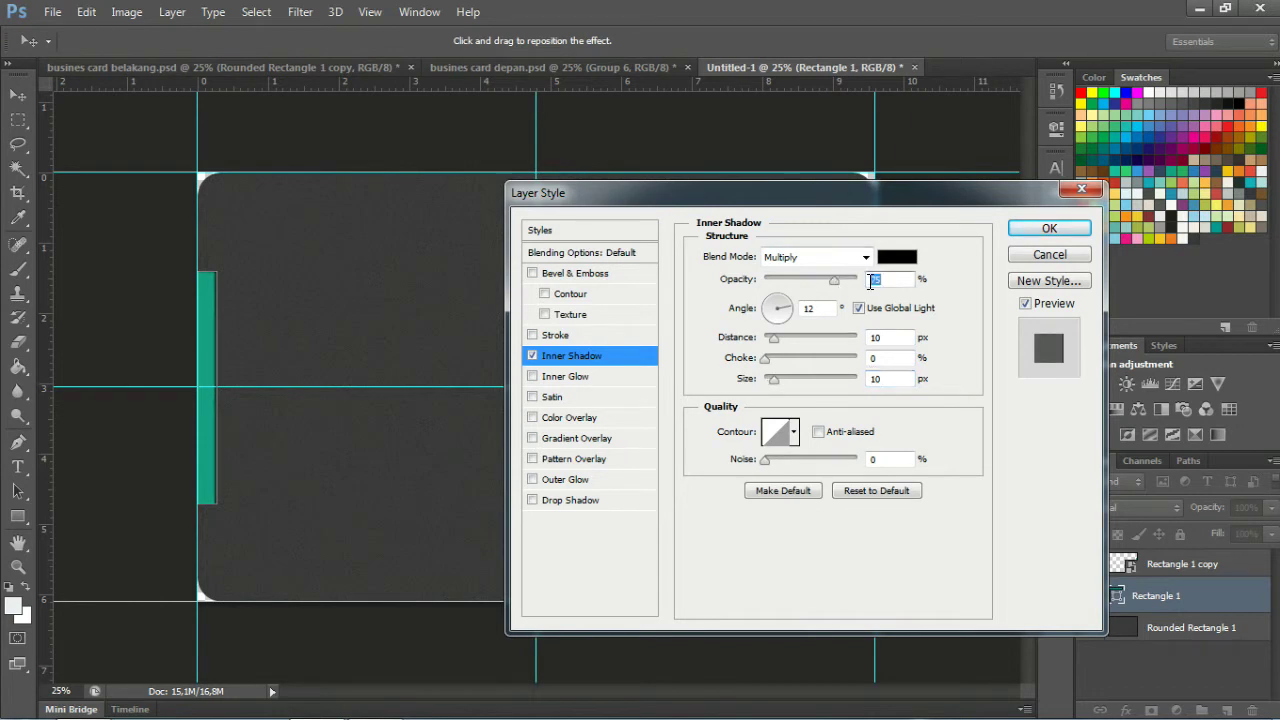
text(82)
click(1047, 230)
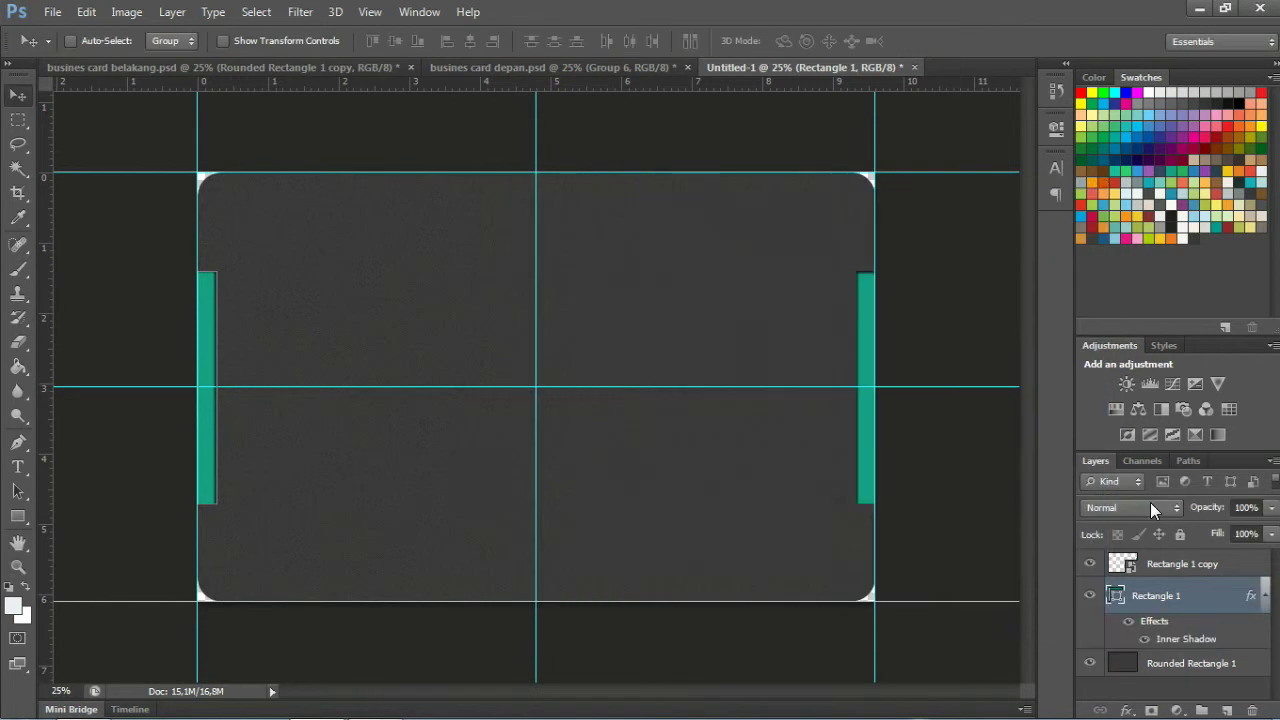
click(1266, 597)
click(1192, 566)
click(1192, 595)
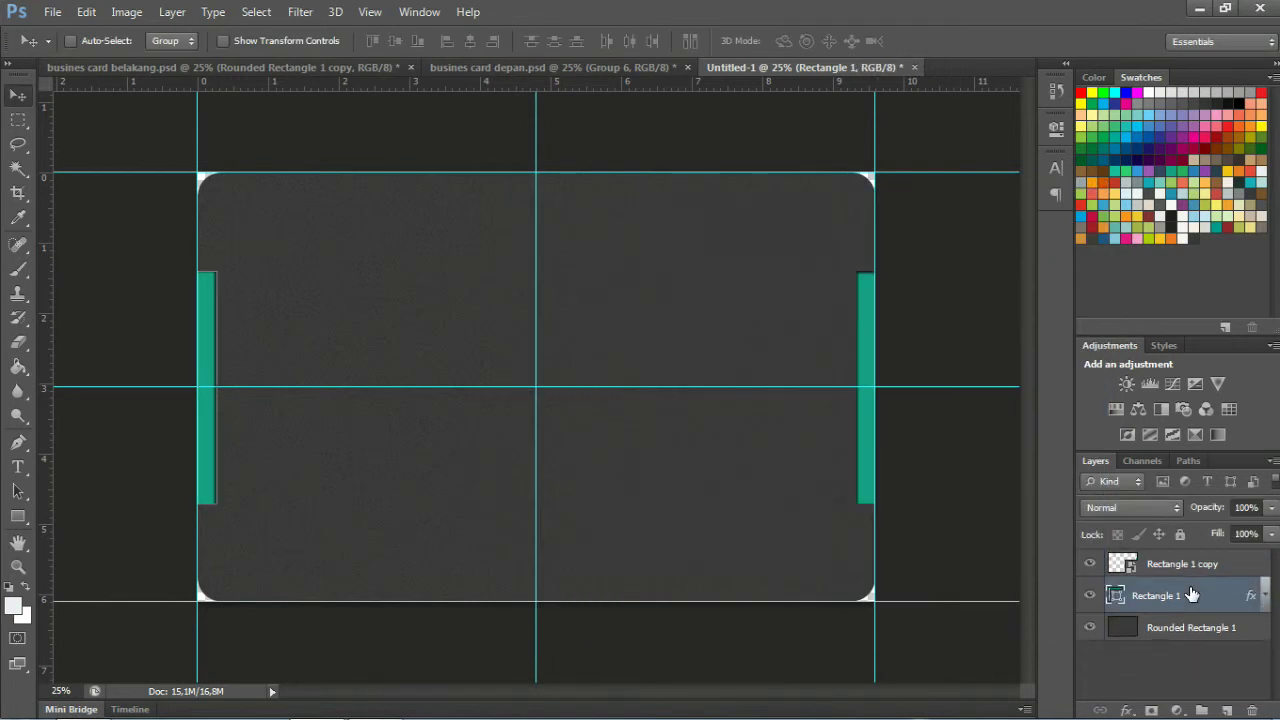
right_click(1192, 595)
click(894, 230)
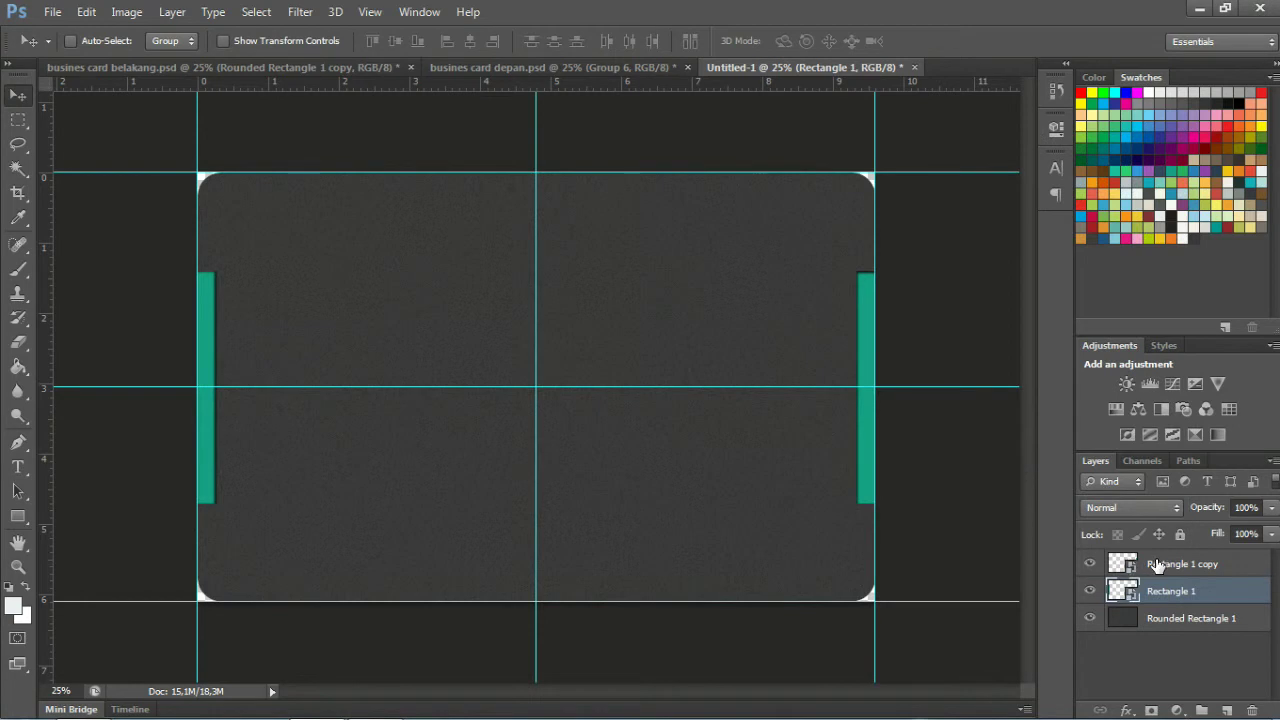
- On a new top layer, trace a jagged mountain outline across the card's bottom
key(p)
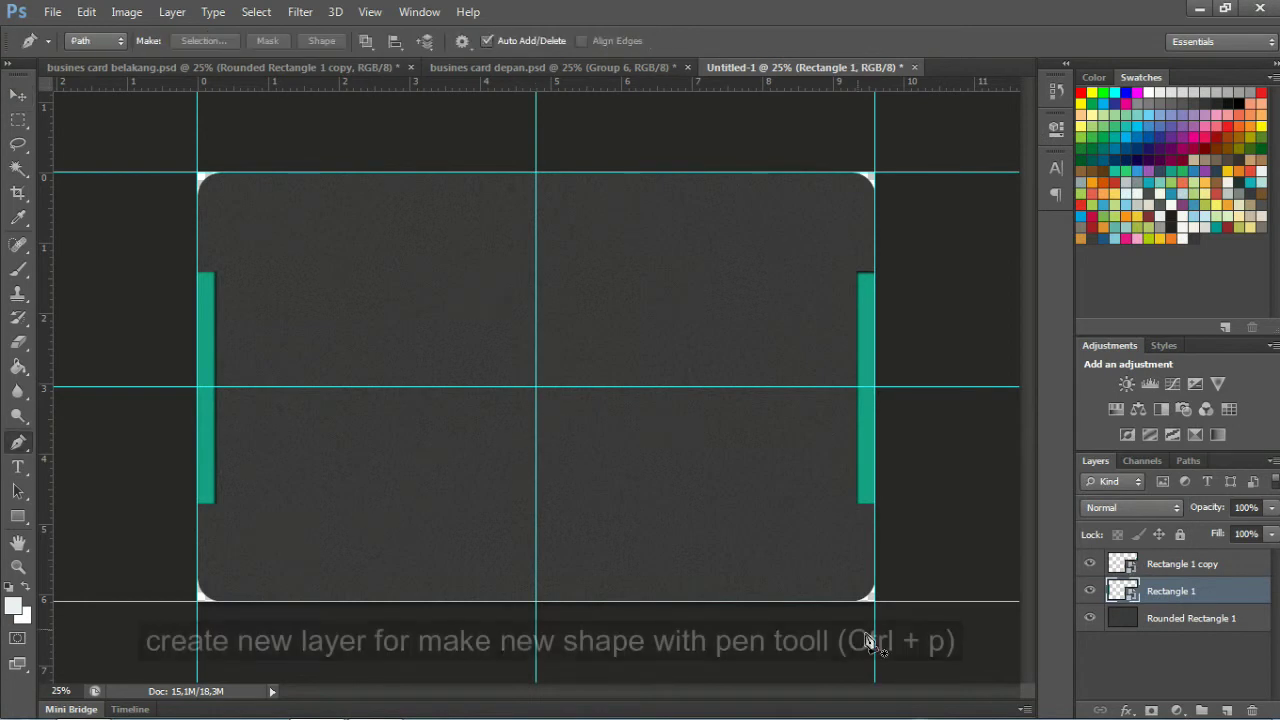
click(1227, 710)
drag(1165, 591, 1175, 563)
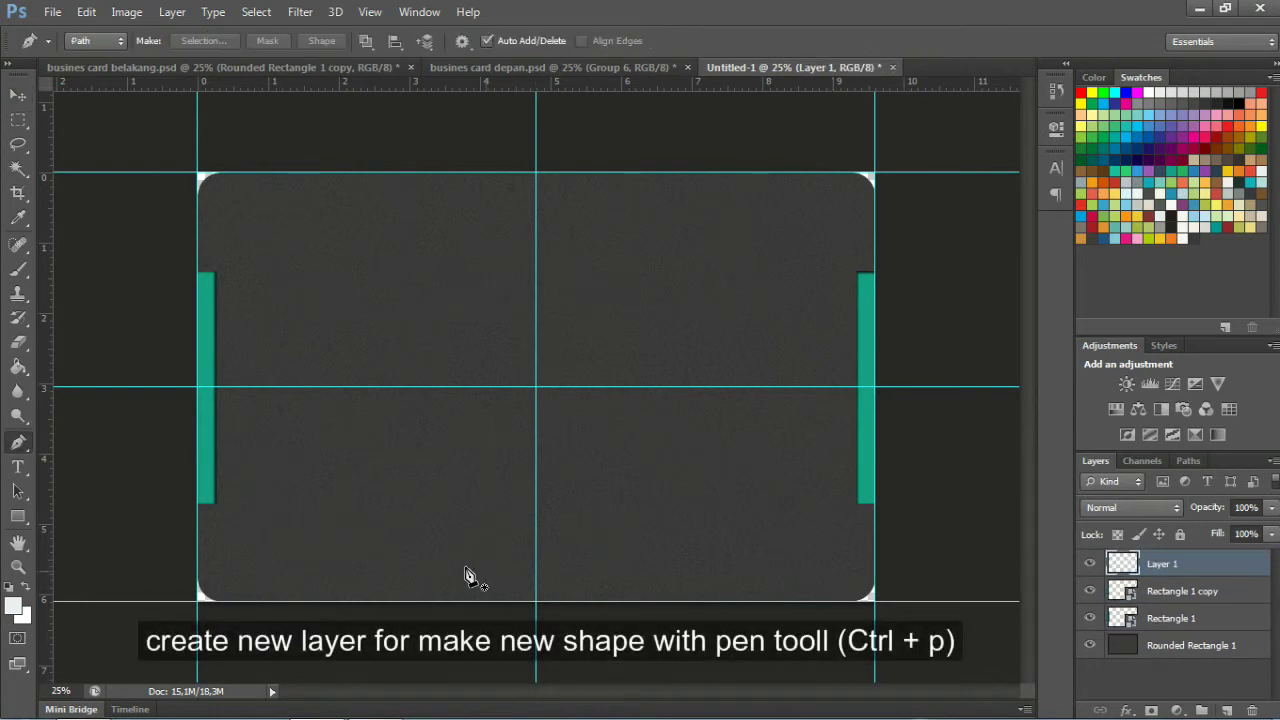
click(197, 533)
click(258, 509)
click(305, 531)
click(369, 495)
click(389, 512)
click(425, 480)
click(472, 478)
click(487, 517)
click(522, 534)
click(561, 484)
click(602, 507)
click(675, 500)
click(693, 524)
click(728, 458)
click(758, 486)
click(773, 470)
click(795, 506)
click(833, 497)
click(855, 527)
click(866, 516)
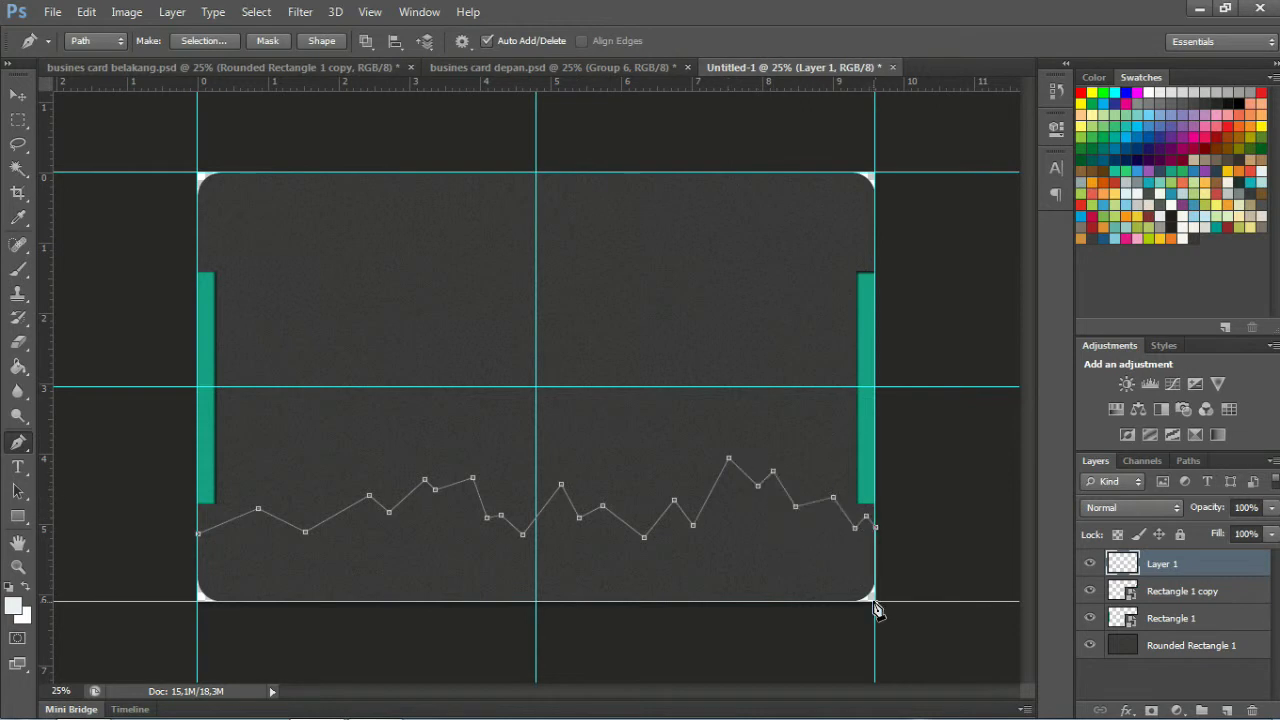
click(197, 601)
click(197, 533)
- Fill the mountain selection with the side bar's teal
key(ctrl+Return)
key(i)
click(211, 331)
key(g)
click(500, 557)
key(ctrl+d)
key(v)
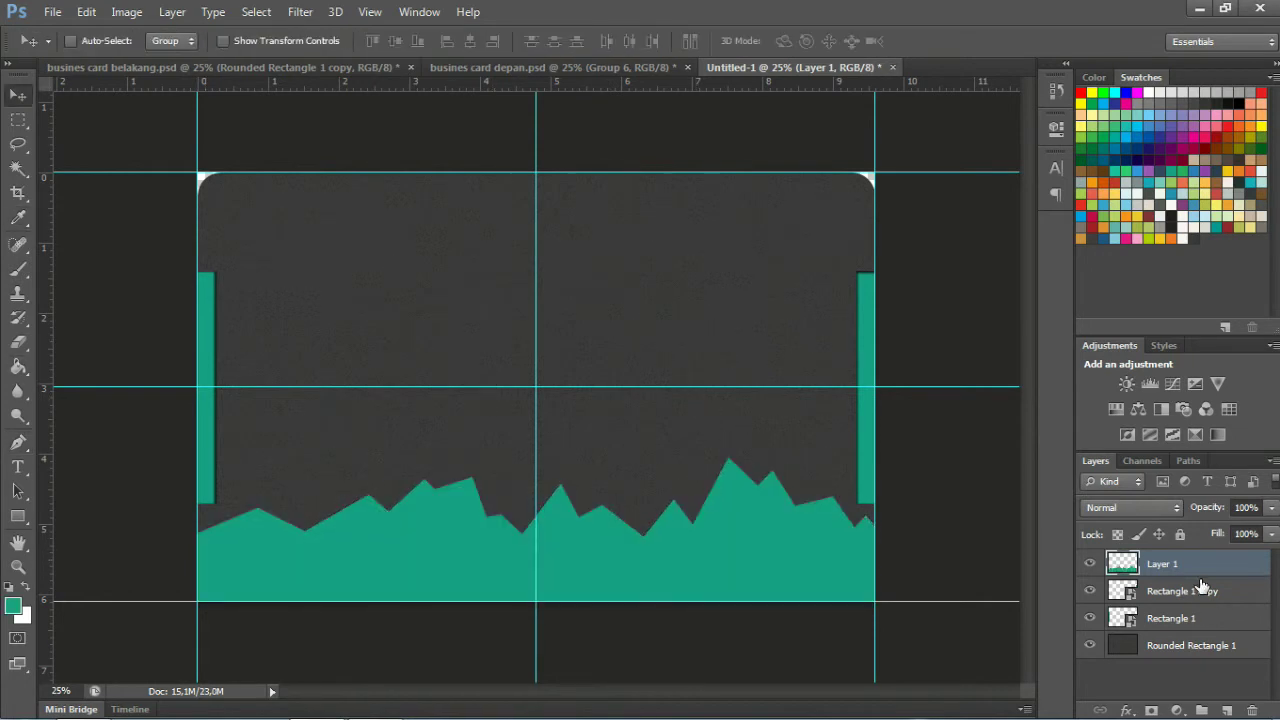
- Duplicate the mountains and give the copy a darker teal #12836d colour overlay
key(ctrl+j)
click(1160, 588)
click(1164, 562)
click(1127, 710)
click(1130, 600)
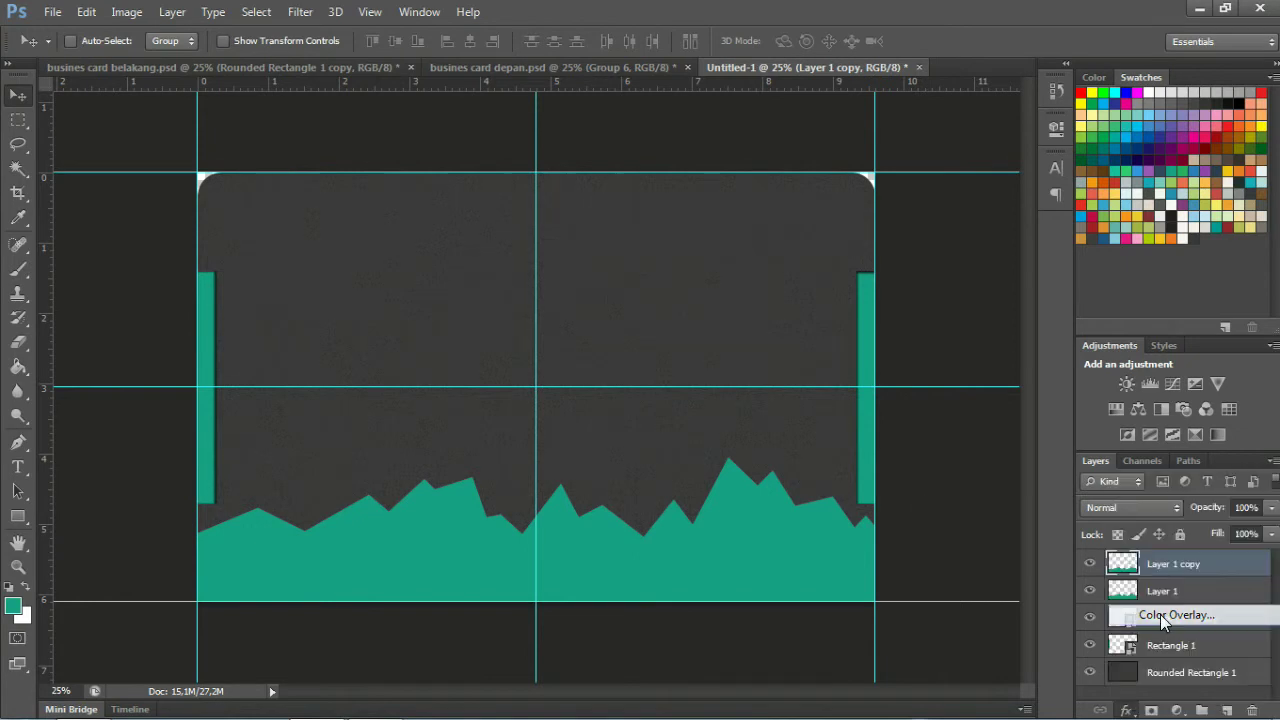
click(889, 258)
click(470, 560)
drag(975, 418, 975, 421)
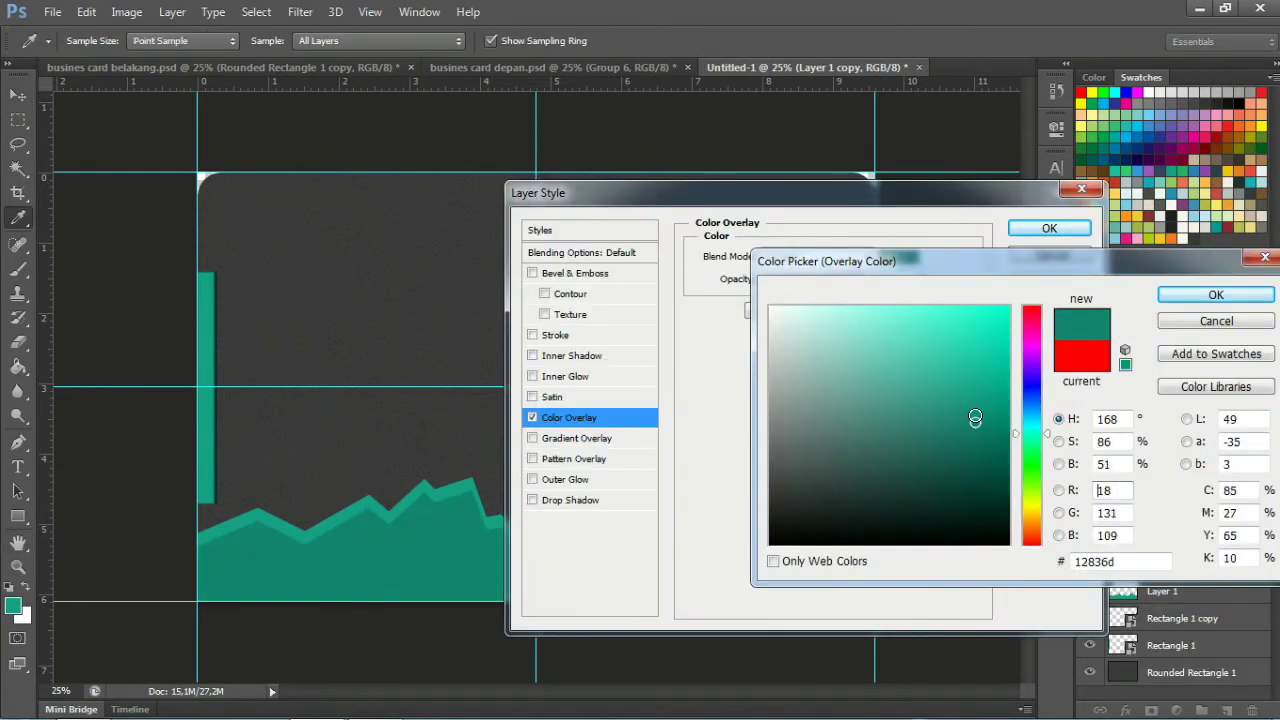
click(1215, 294)
- Apply the colour overlay and shift the darker mountain copy slightly down
click(1049, 228)
key(v)
drag(628, 553, 629, 603)
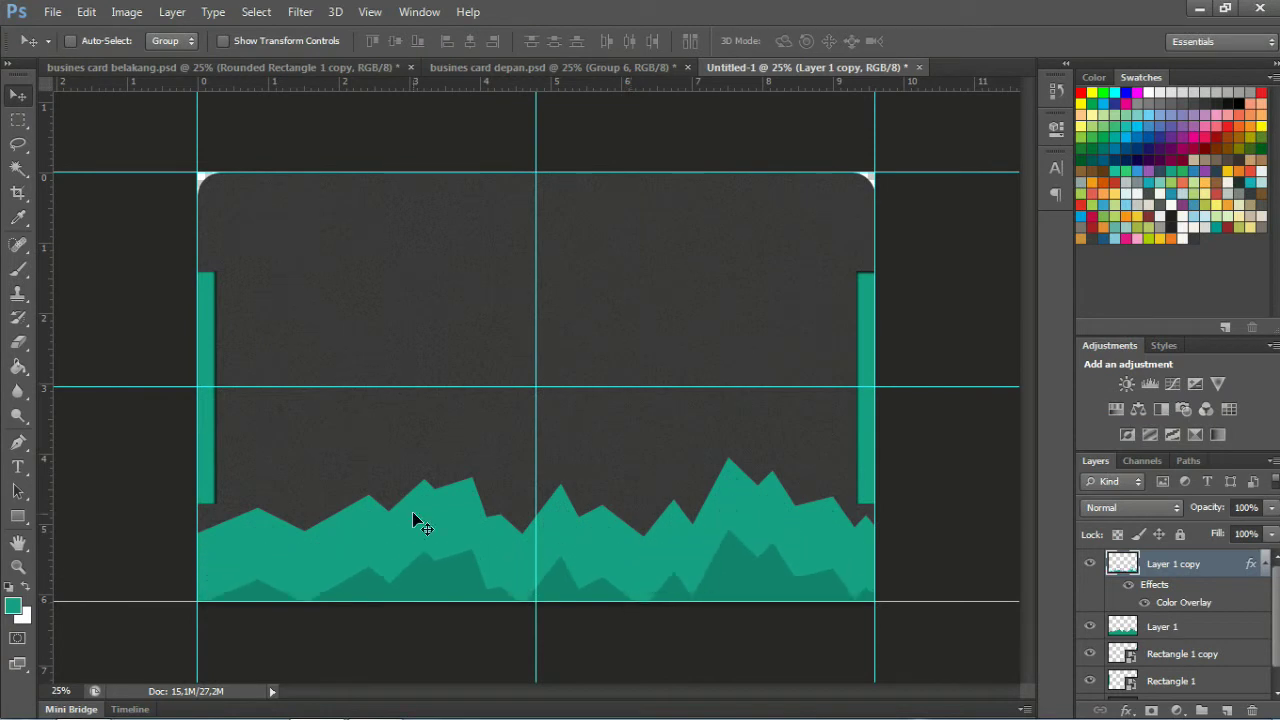
- Select and fill a triangular teal facet on the leftmost peak
click(18, 143)
click(70, 162)
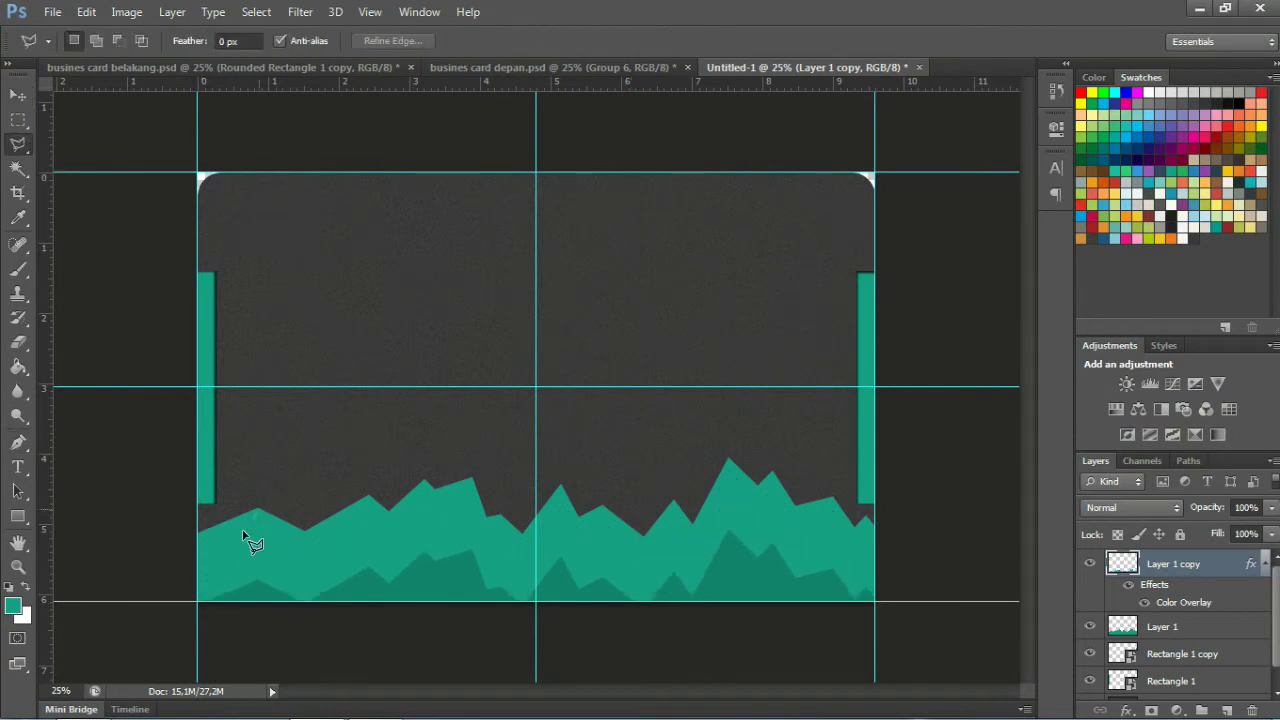
click(199, 530)
double_click(259, 504)
key(g)
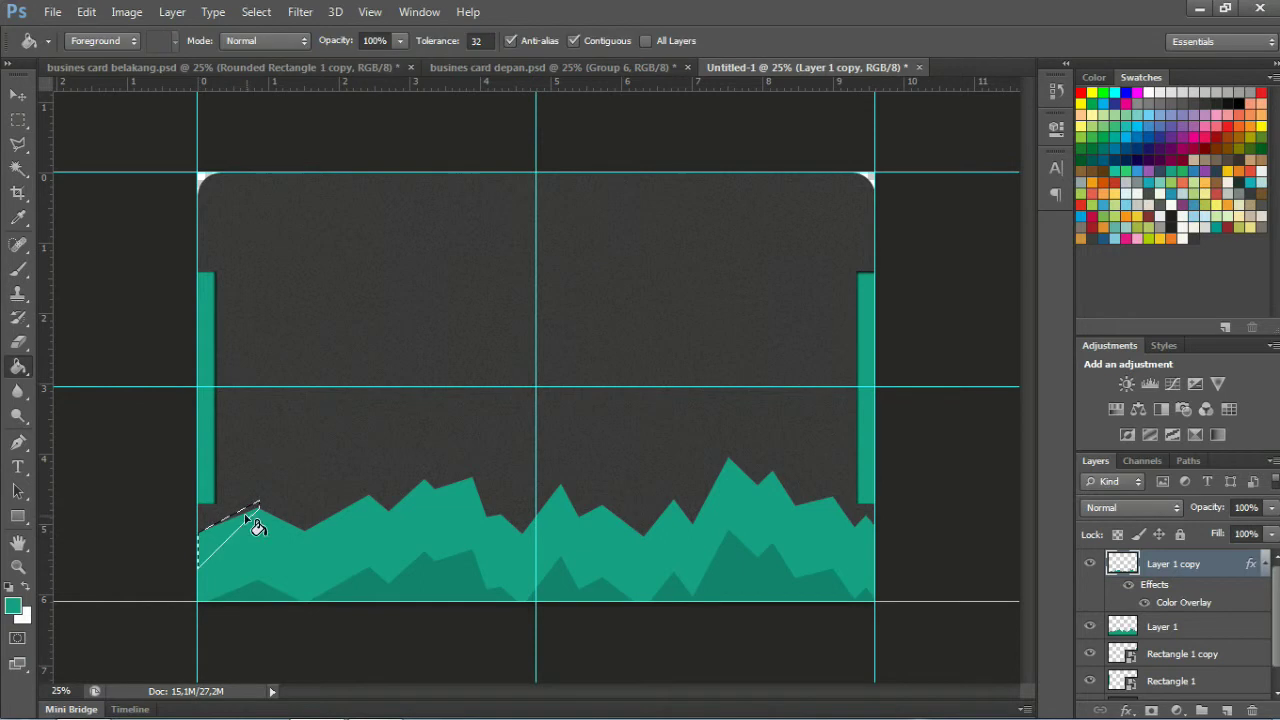
alt+click(363, 580)
click(226, 534)
key(ctrl+d)
- Add two more triangular teal facets on the neighbouring left peaks
key(l)
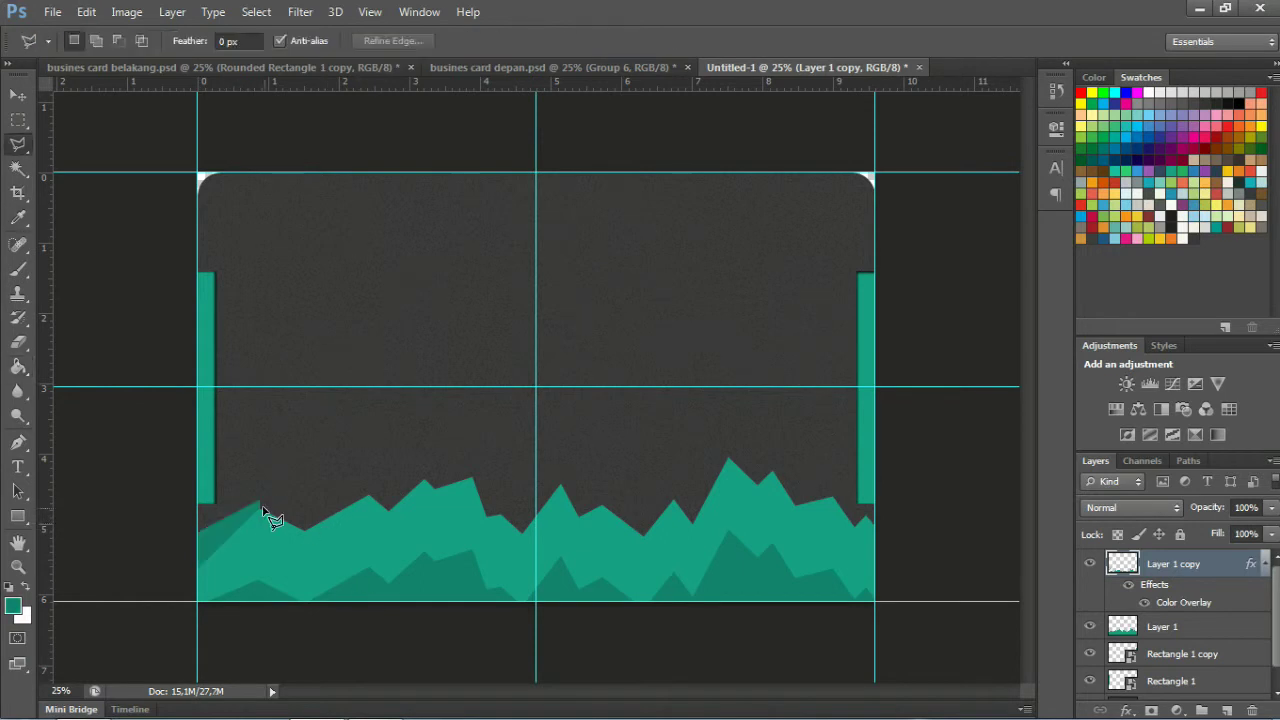
click(258, 505)
click(332, 552)
click(262, 572)
click(258, 505)
key(g)
click(293, 550)
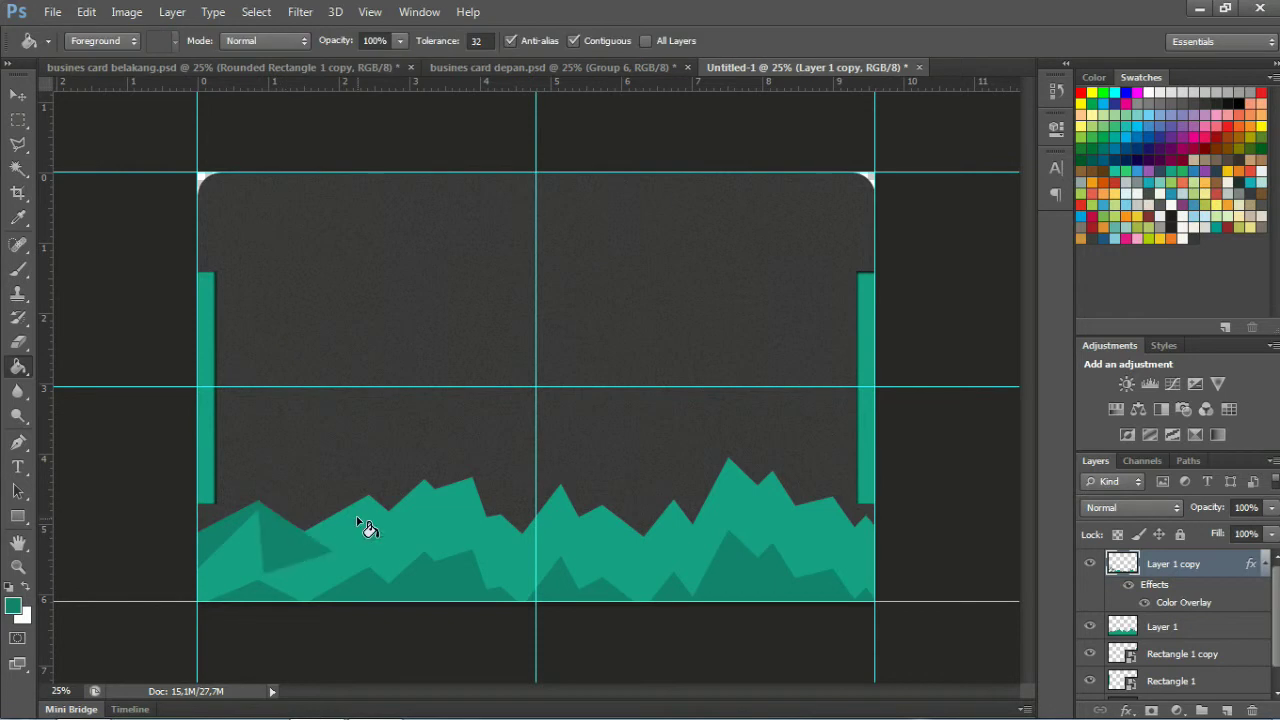
key(l)
click(367, 499)
click(333, 550)
click(360, 558)
click(368, 498)
key(g)
key(l)
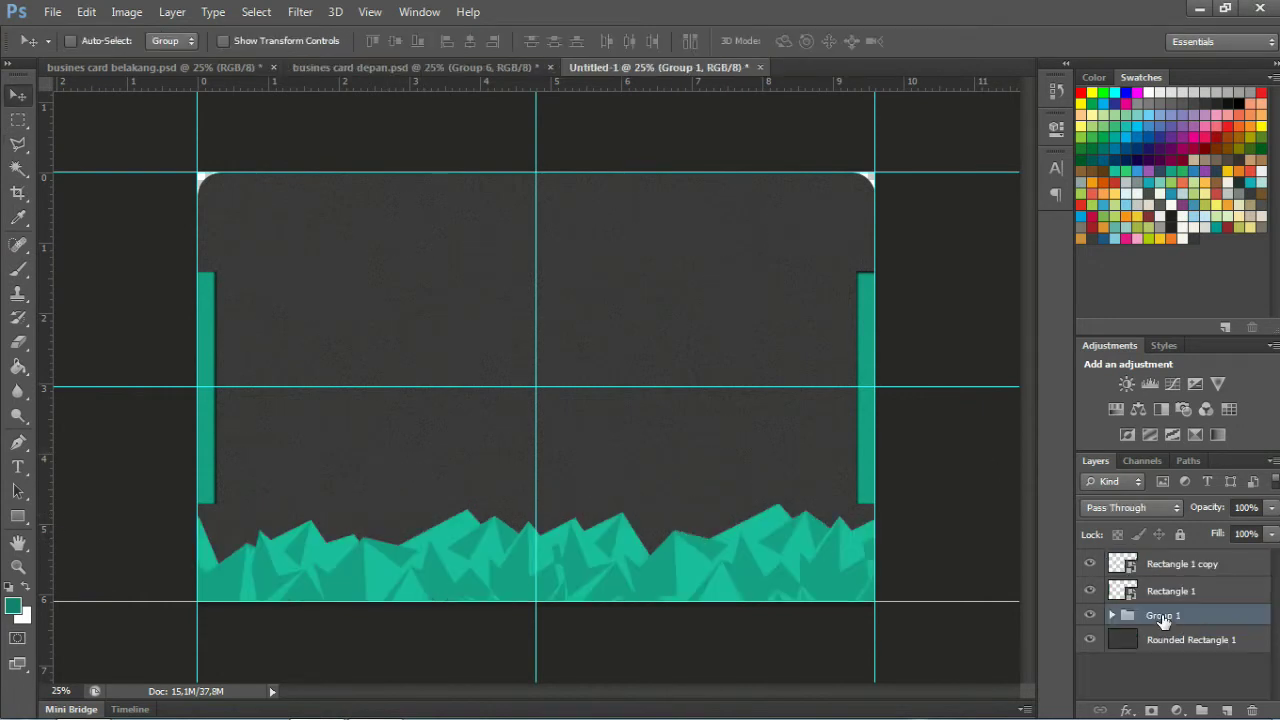
- Rename the mountains group 'efek 3d', convert it to a smart object, and clip it to the card shape
double_click(1163, 616)
text(d)
key(Return)
right_click(1163, 618)
click(1143, 229)
right_click(1155, 622)
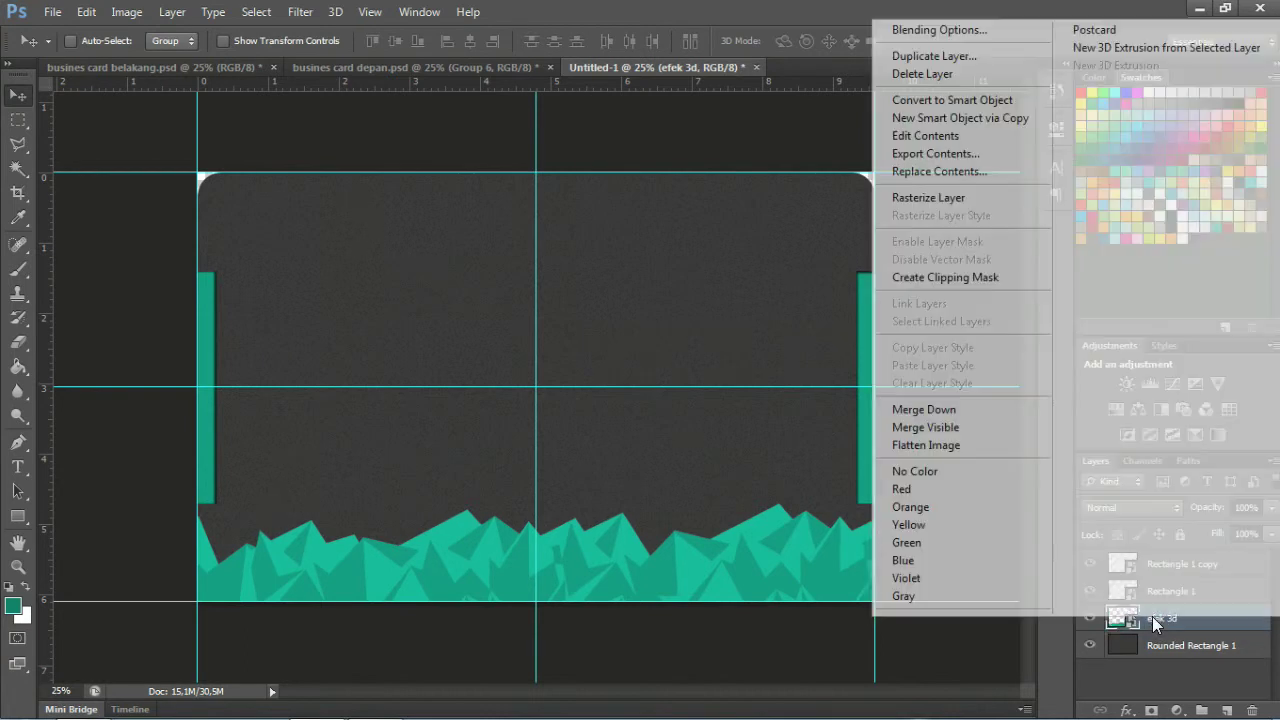
click(945, 277)
- Draw a blue rectangle bar centred along the card's top edge and add a guide at its bottom edge
key(u)
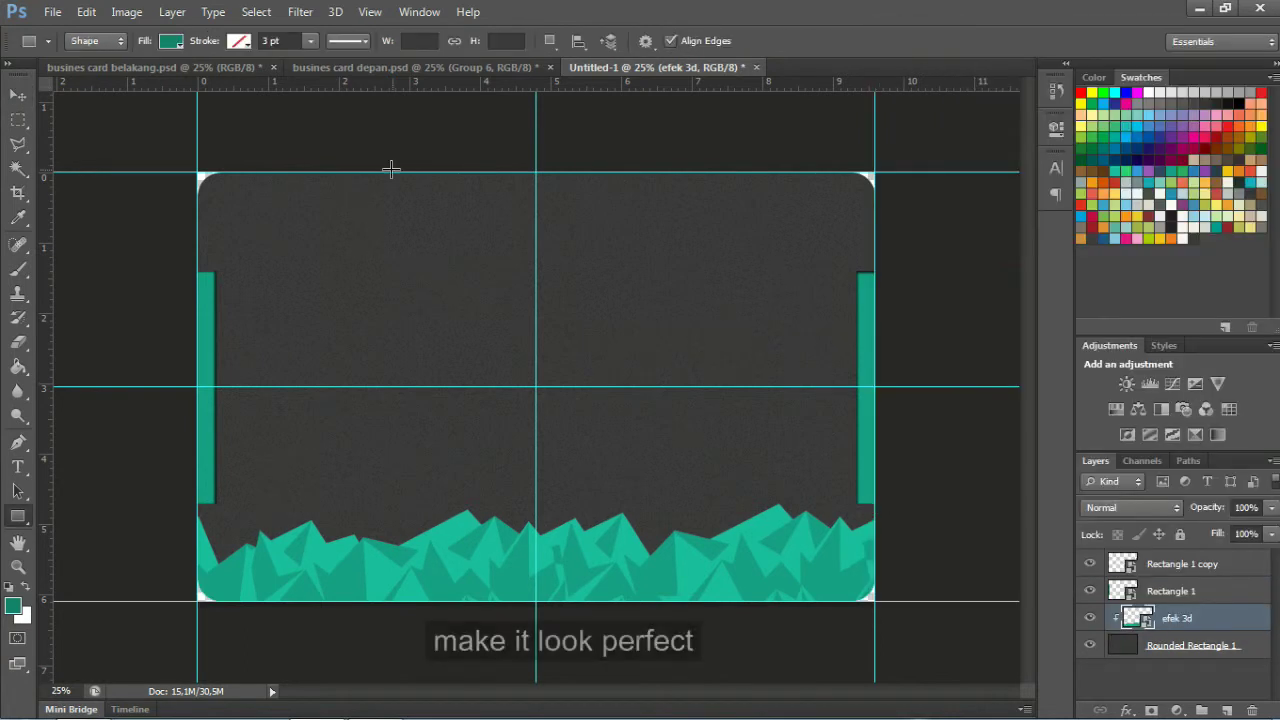
click(1190, 566)
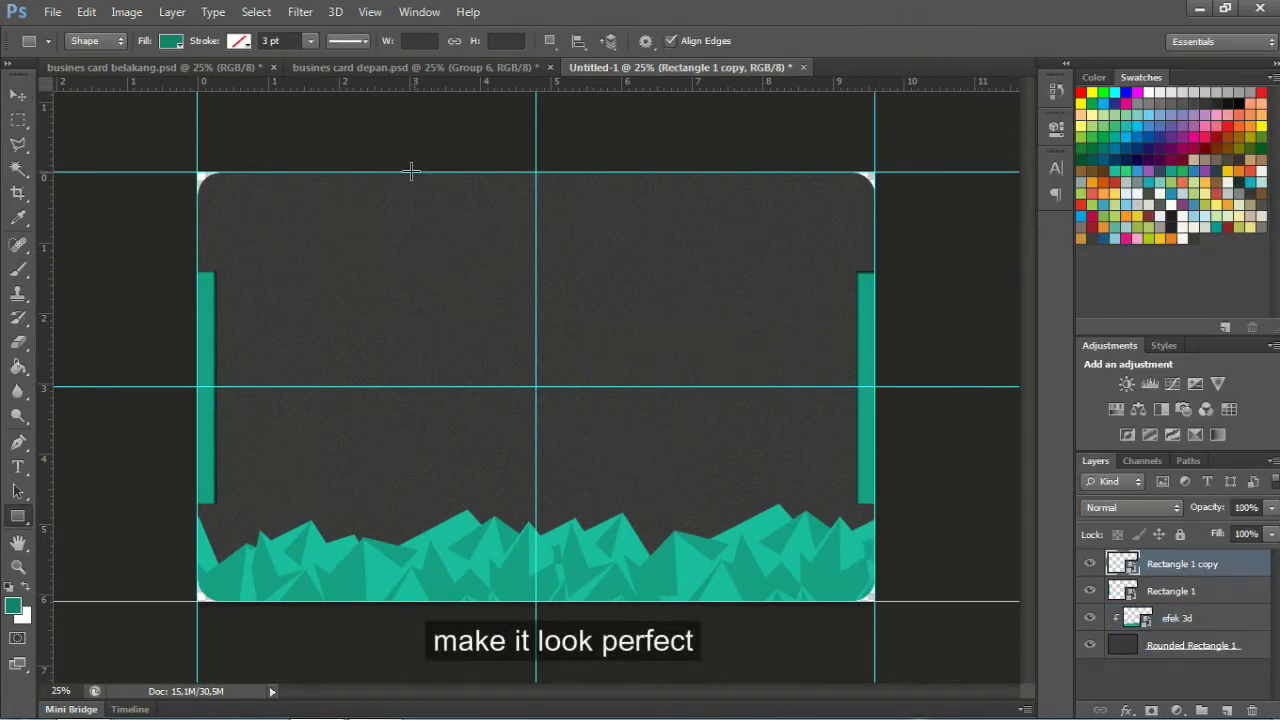
drag(406, 172, 698, 206)
key(v)
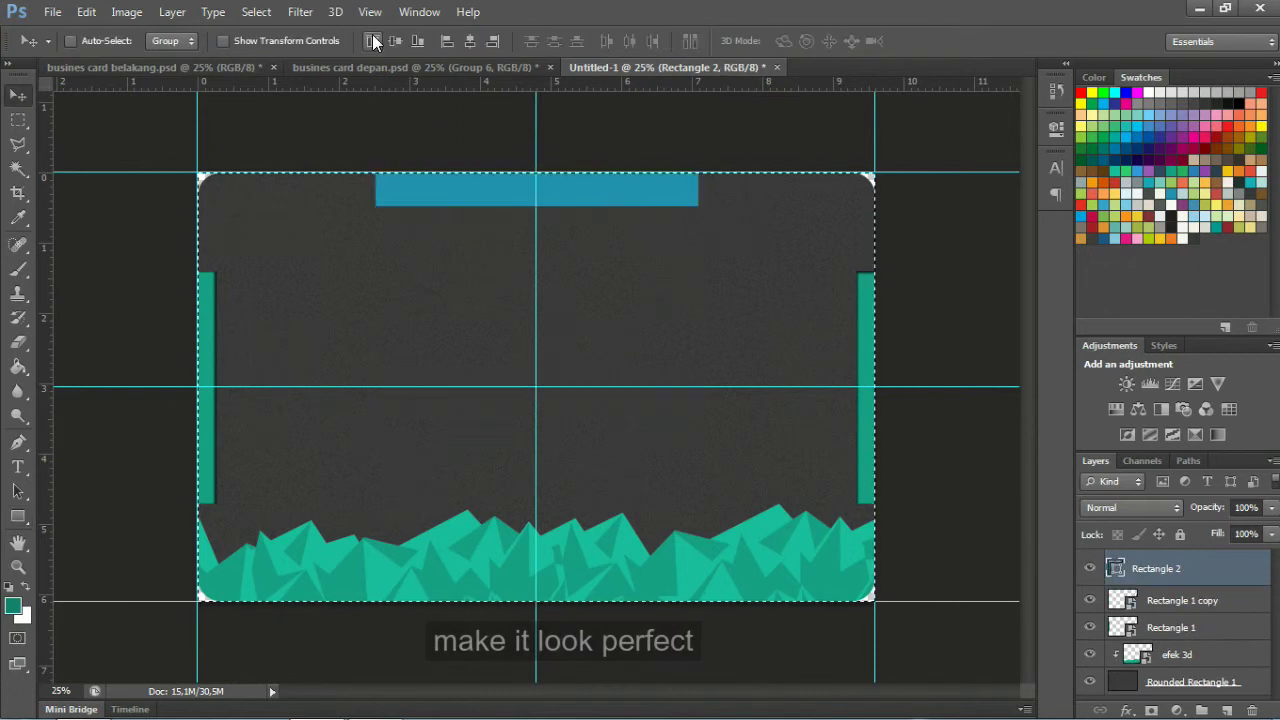
key(ctrl+d)
key(p)
key(ctrl+plus)
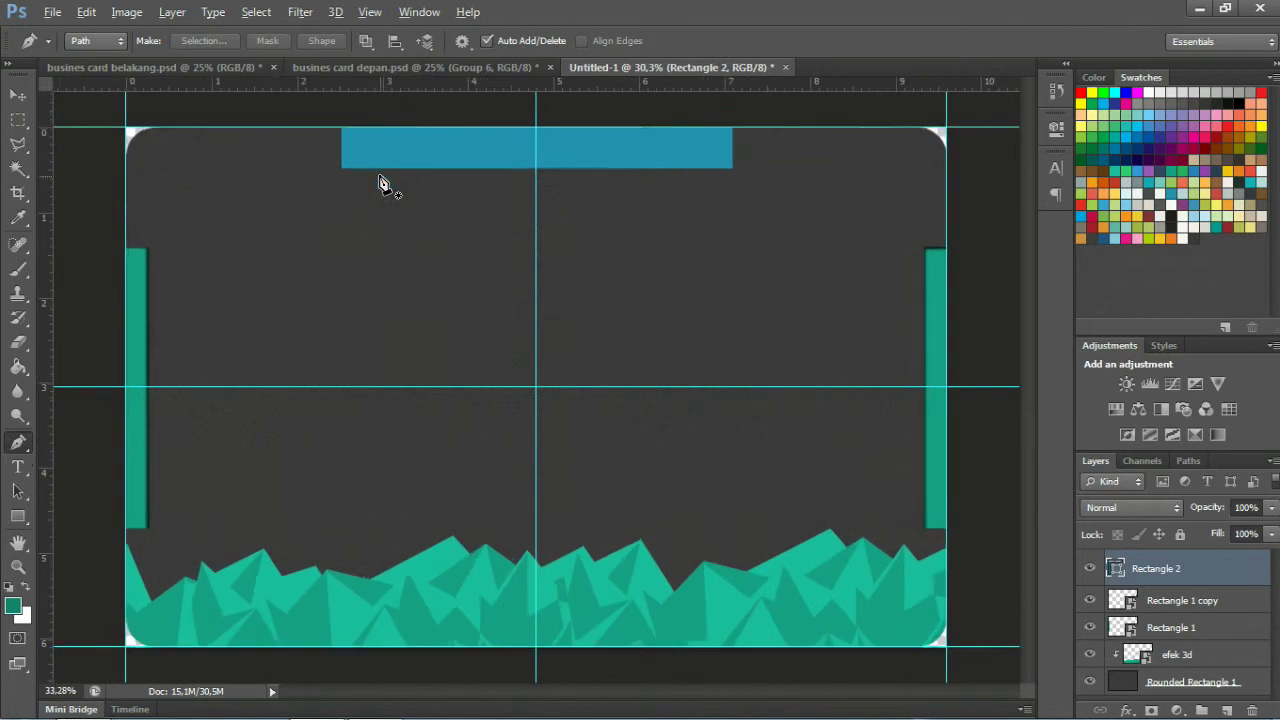
drag(430, 84, 434, 147)
- Rasterize the bar and cut a trapezoid with slanted sides onto its own layer
key(l)
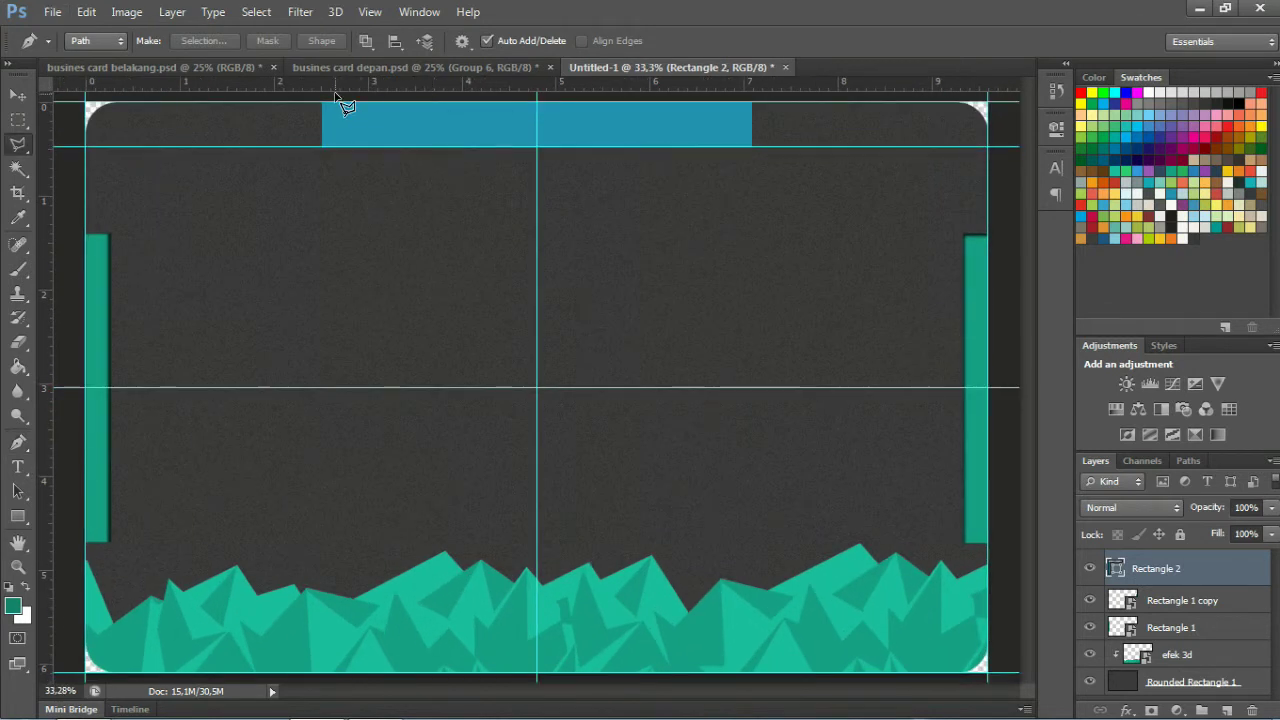
click(834, 258)
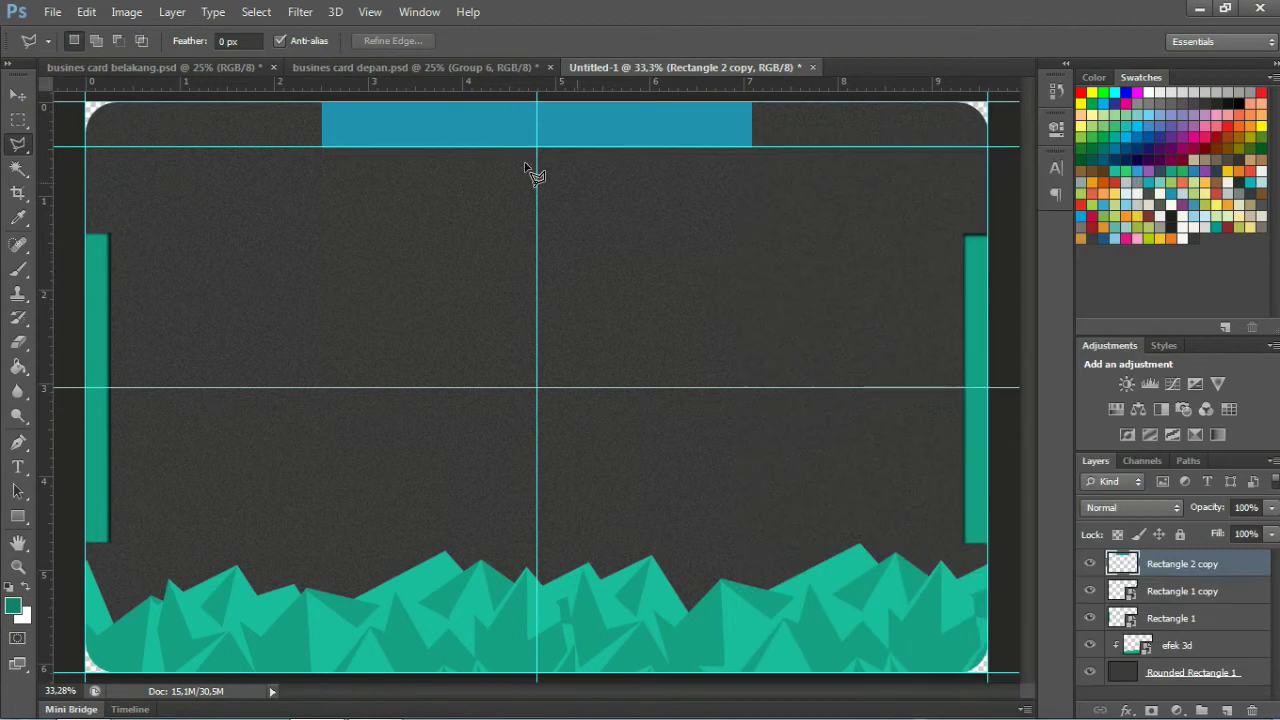
click(357, 147)
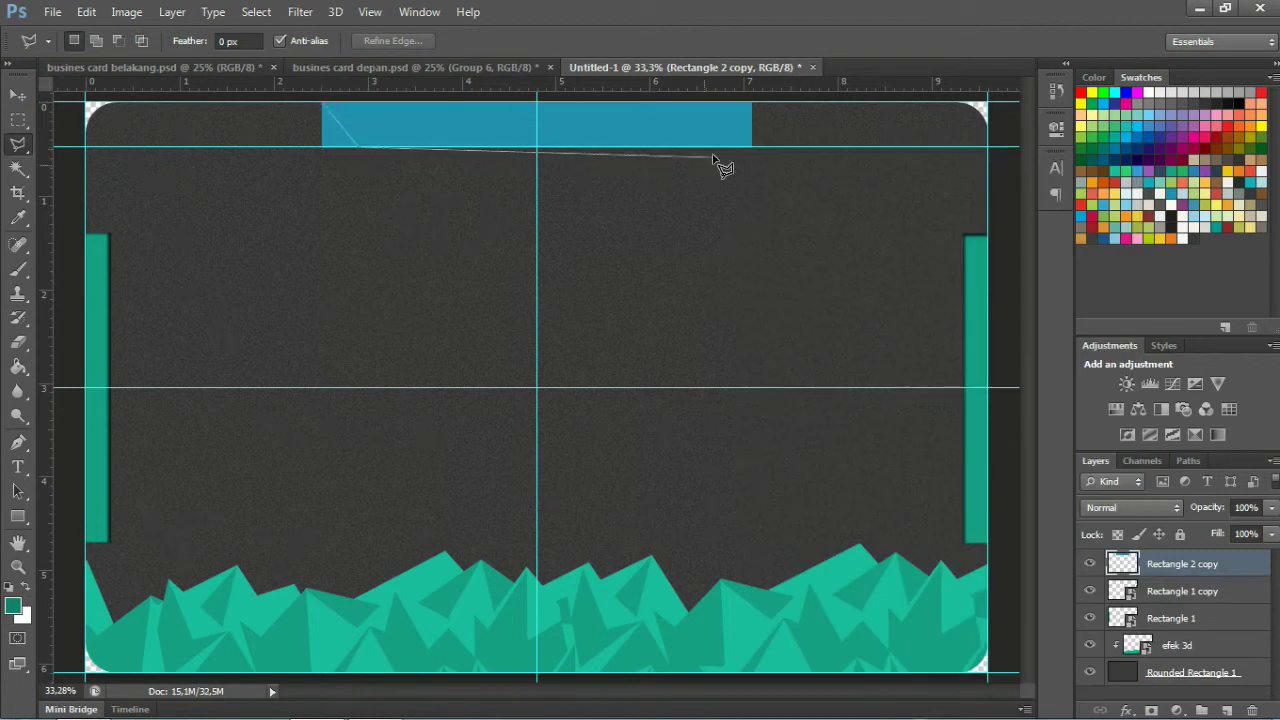
click(752, 103)
click(323, 103)
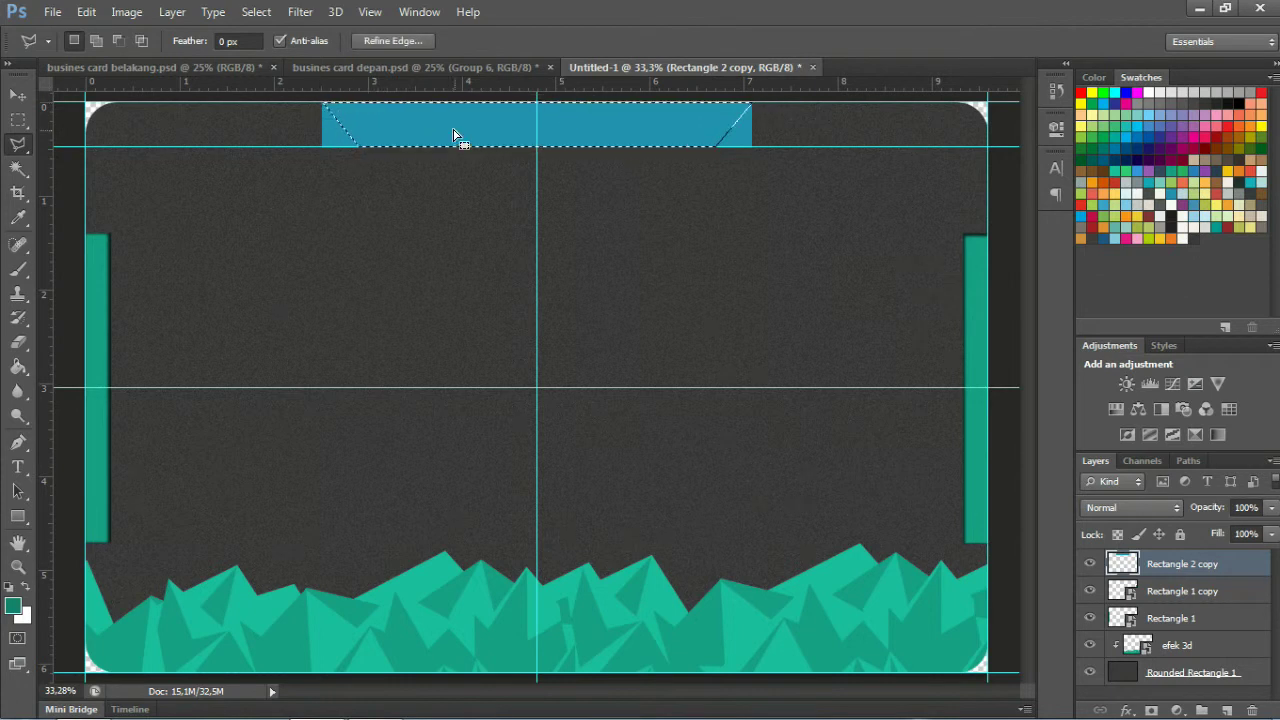
right_click(455, 132)
click(520, 303)
key(v)
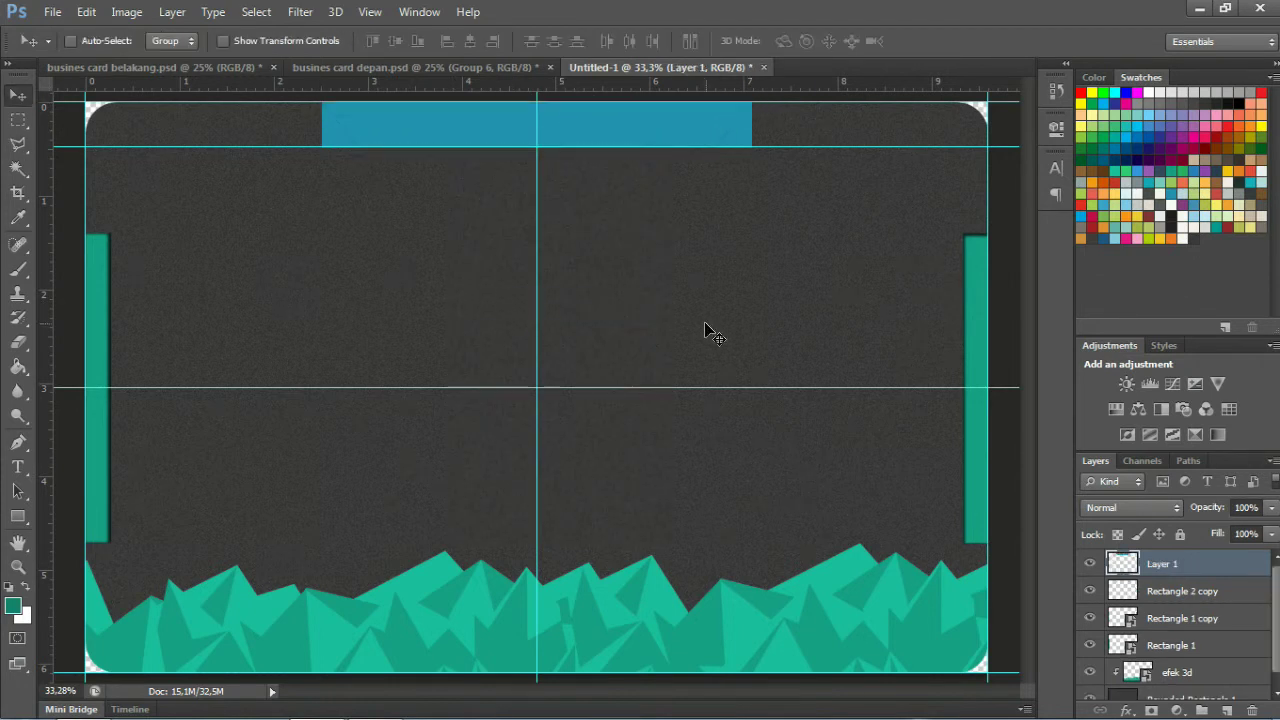
click(1136, 591)
- Delete the leftover bar corners and nudge the blue trapezoid up to the card edge
key(Delete)
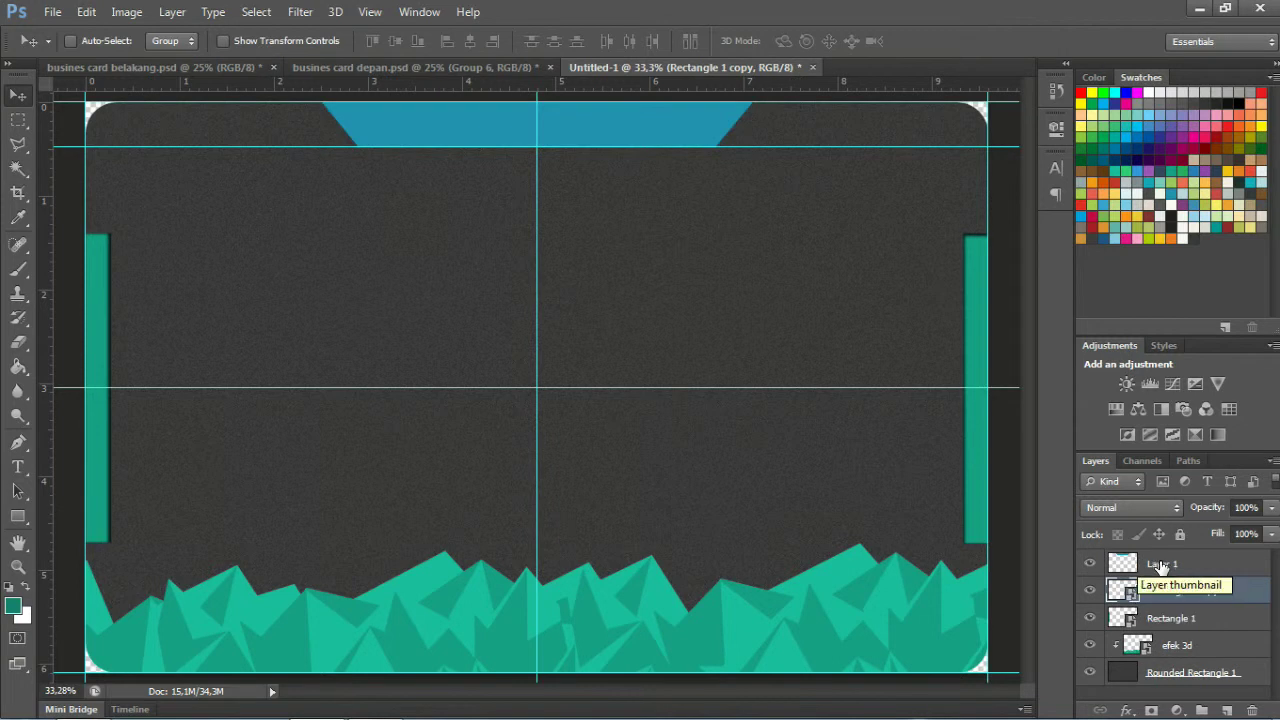
click(1160, 566)
scroll(770, 268, down, 1)
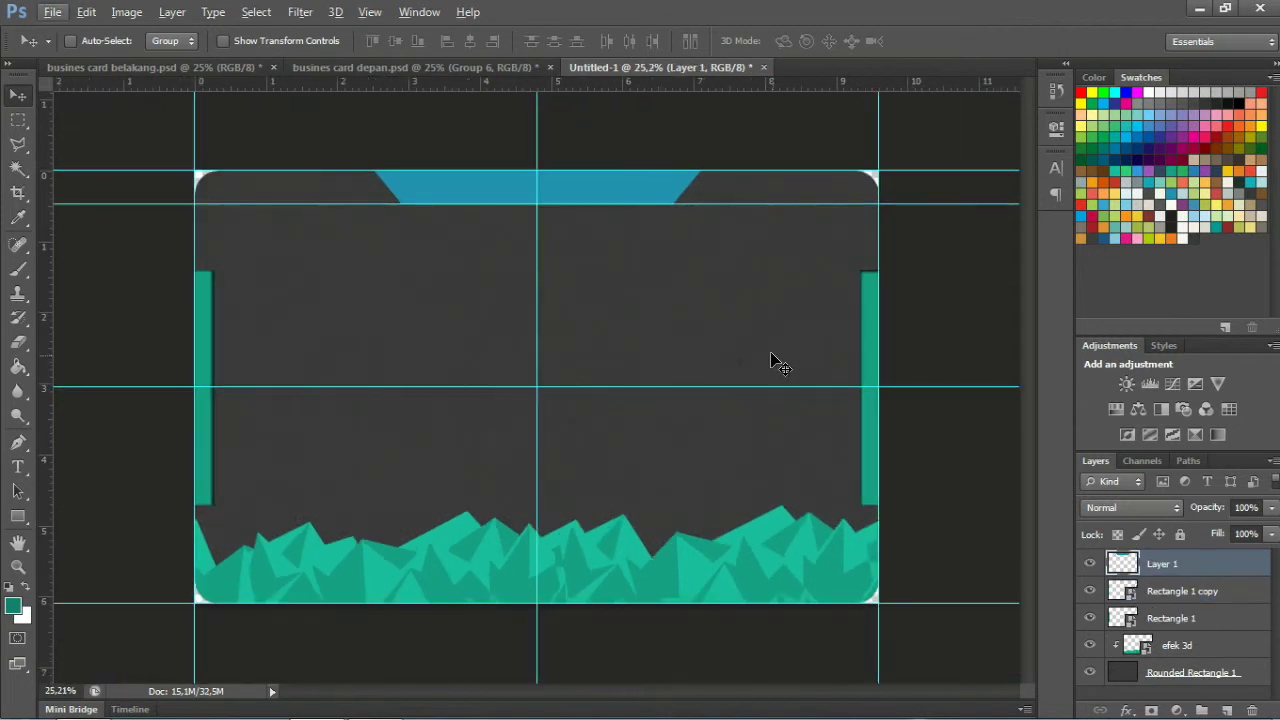
key(shift+Up)
key(shift+Up)
key(shift+Up)
key(shift+Up)
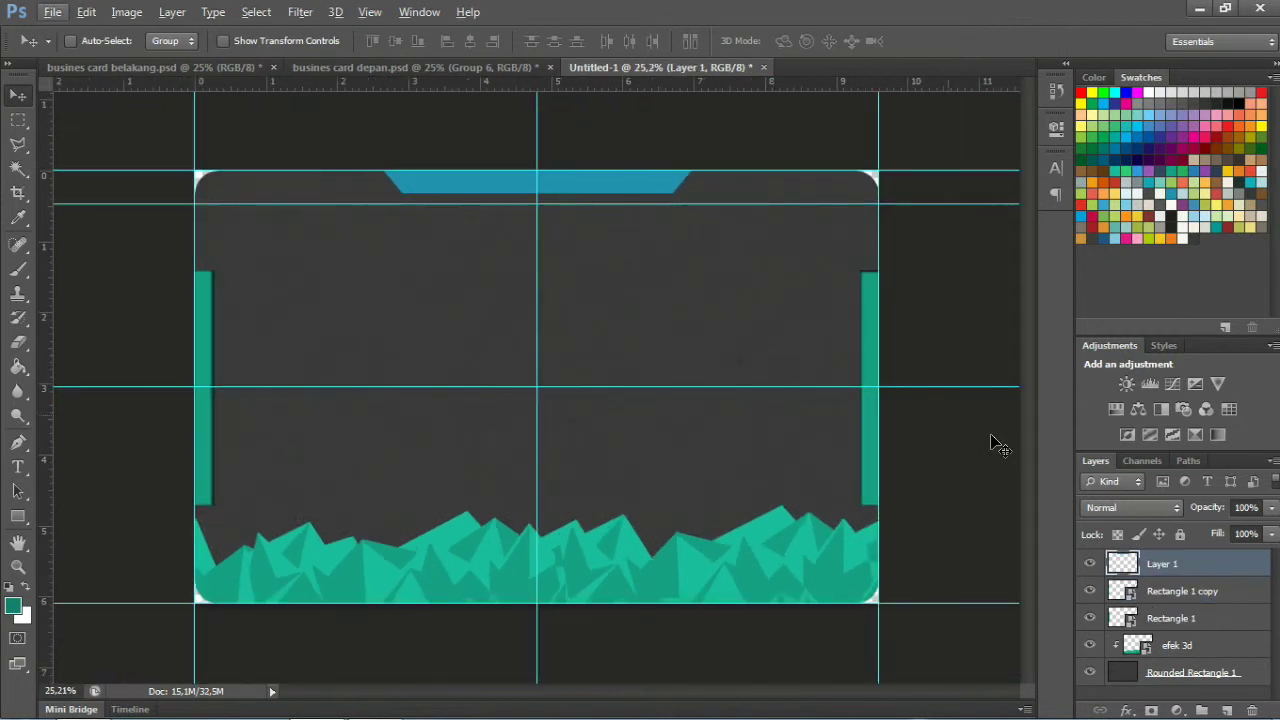
- Add a 100% opacity inner shadow (distance 6, size 10) to Layer 1, then duplicate it with Ctrl+J
right_click(1143, 566)
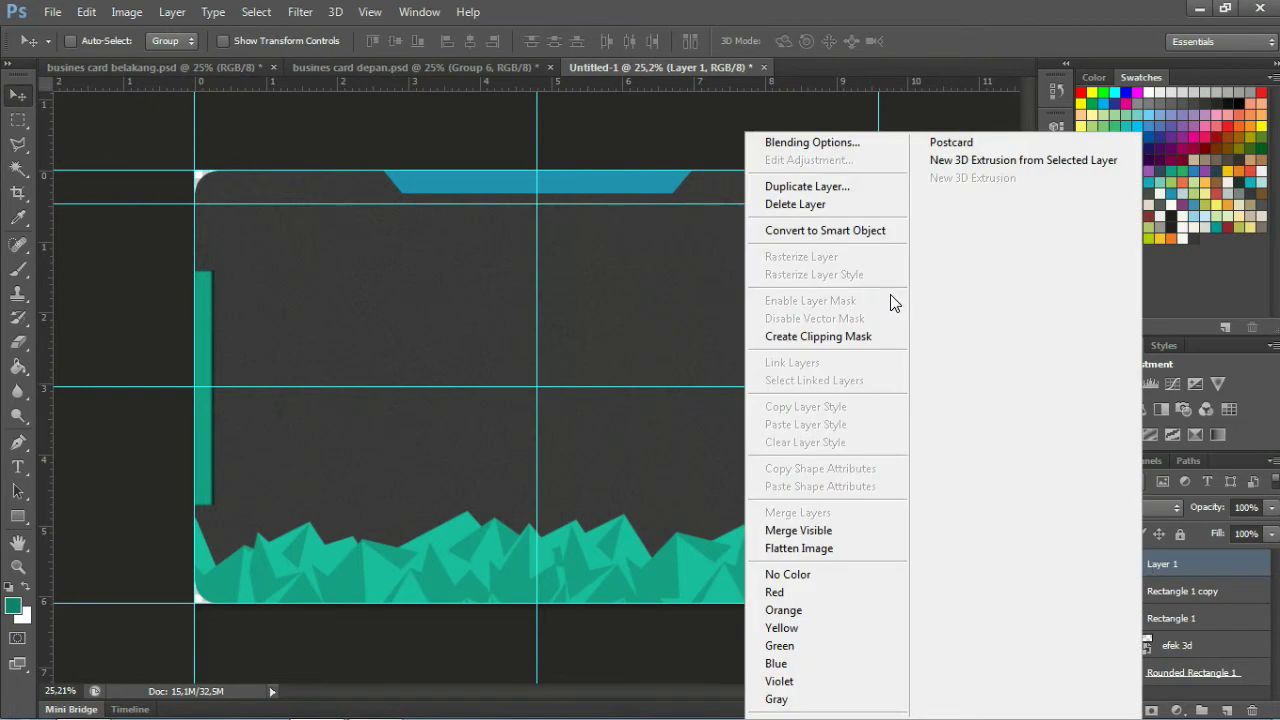
click(860, 230)
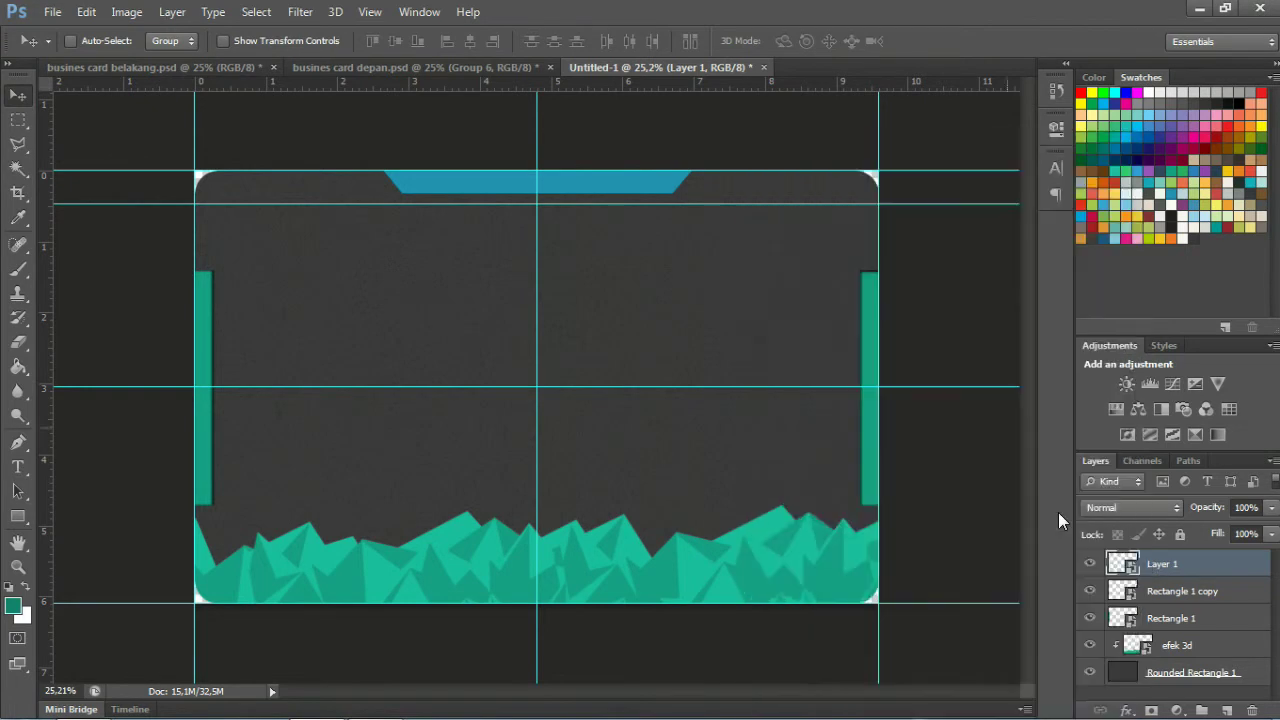
click(1127, 710)
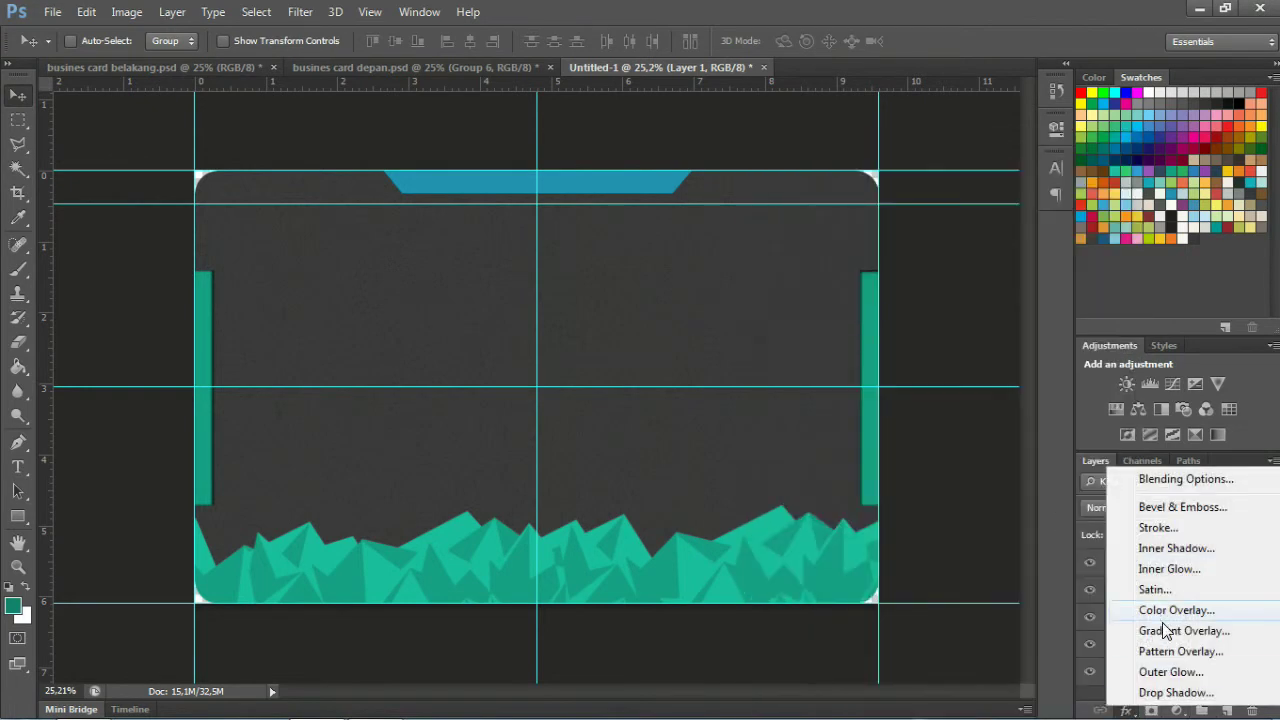
click(1056, 478)
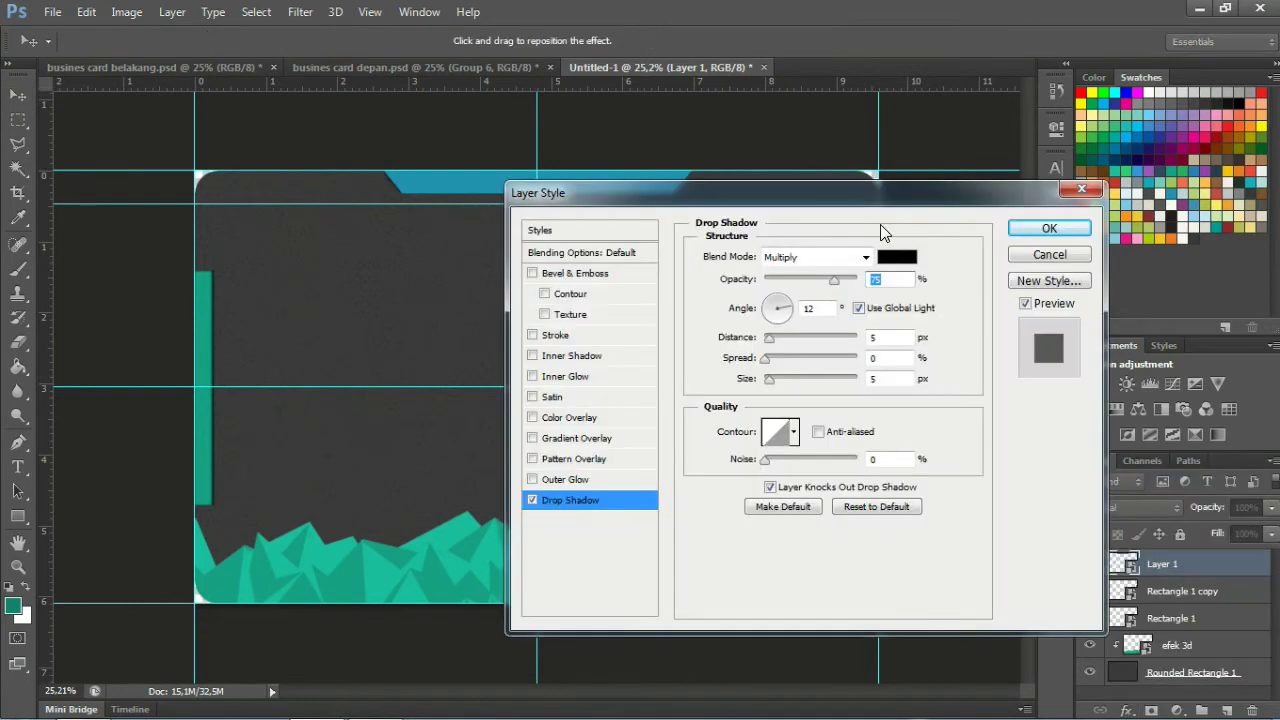
drag(876, 212, 1018, 182)
mouse_move(817, 485)
mouse_down()
mouse_move(822, 446)
mouse_move(828, 485)
mouse_up()
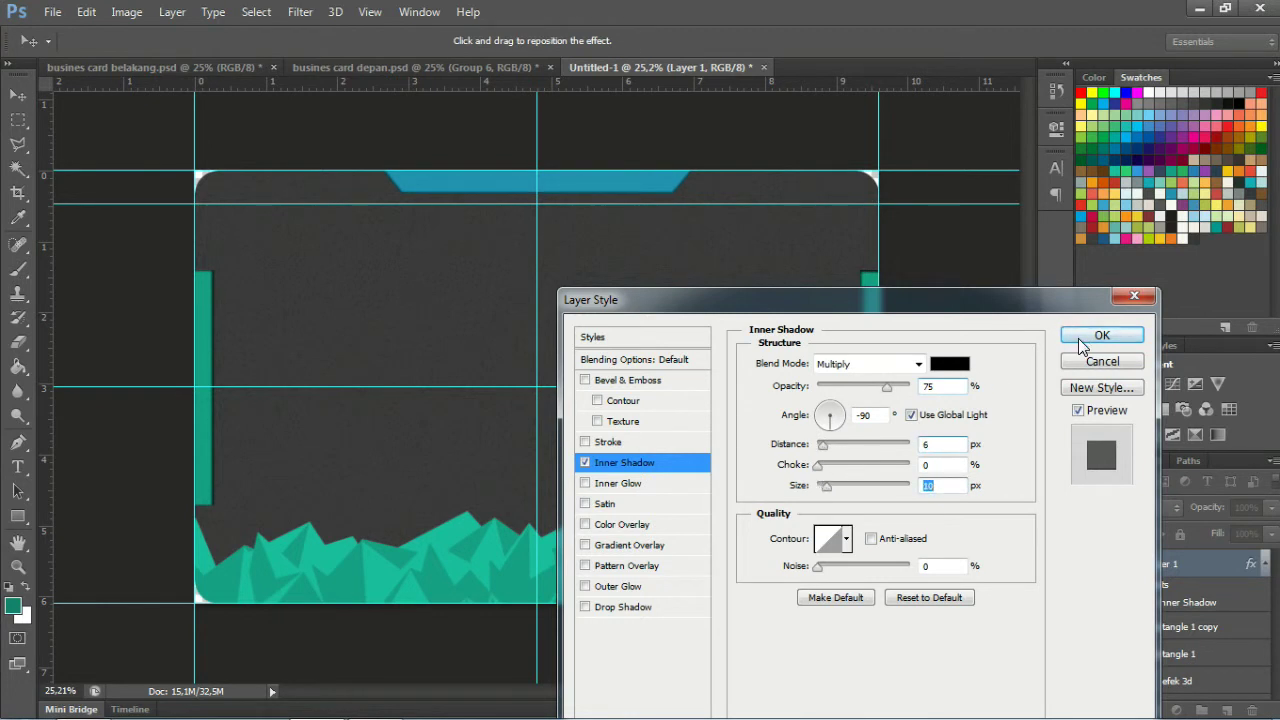
drag(887, 387, 915, 387)
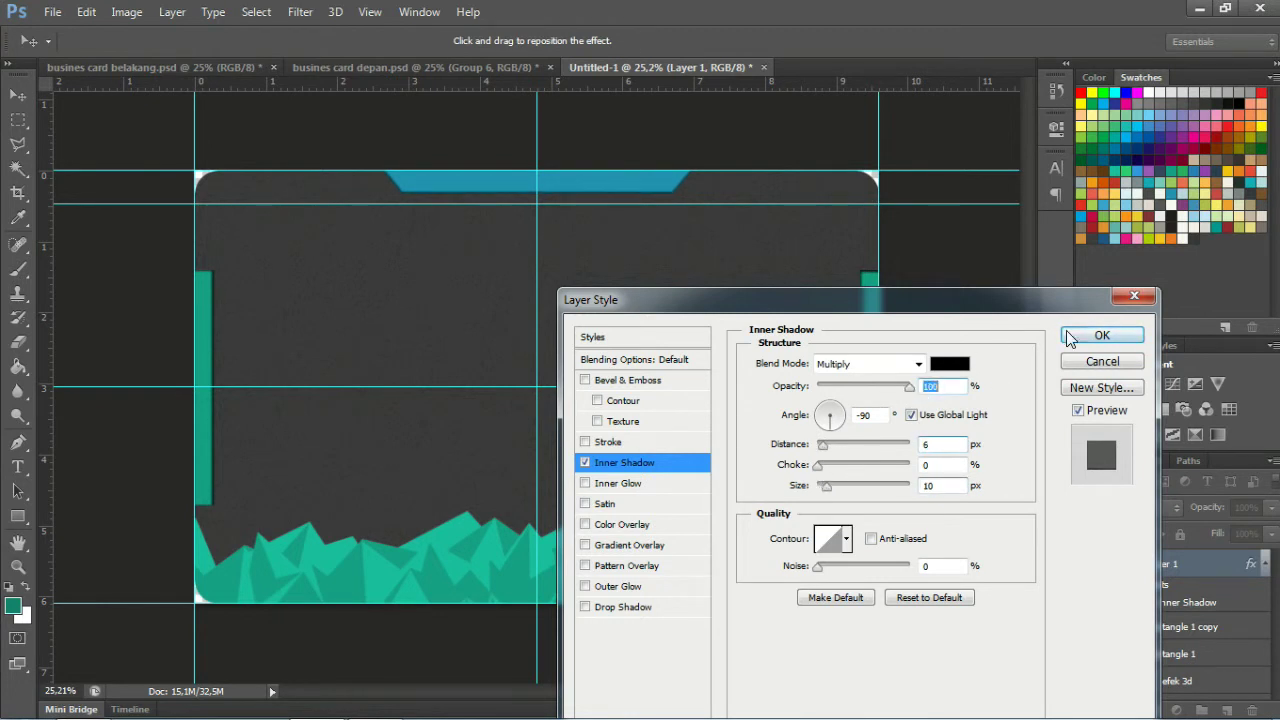
click(1104, 336)
key(ctrl+j)
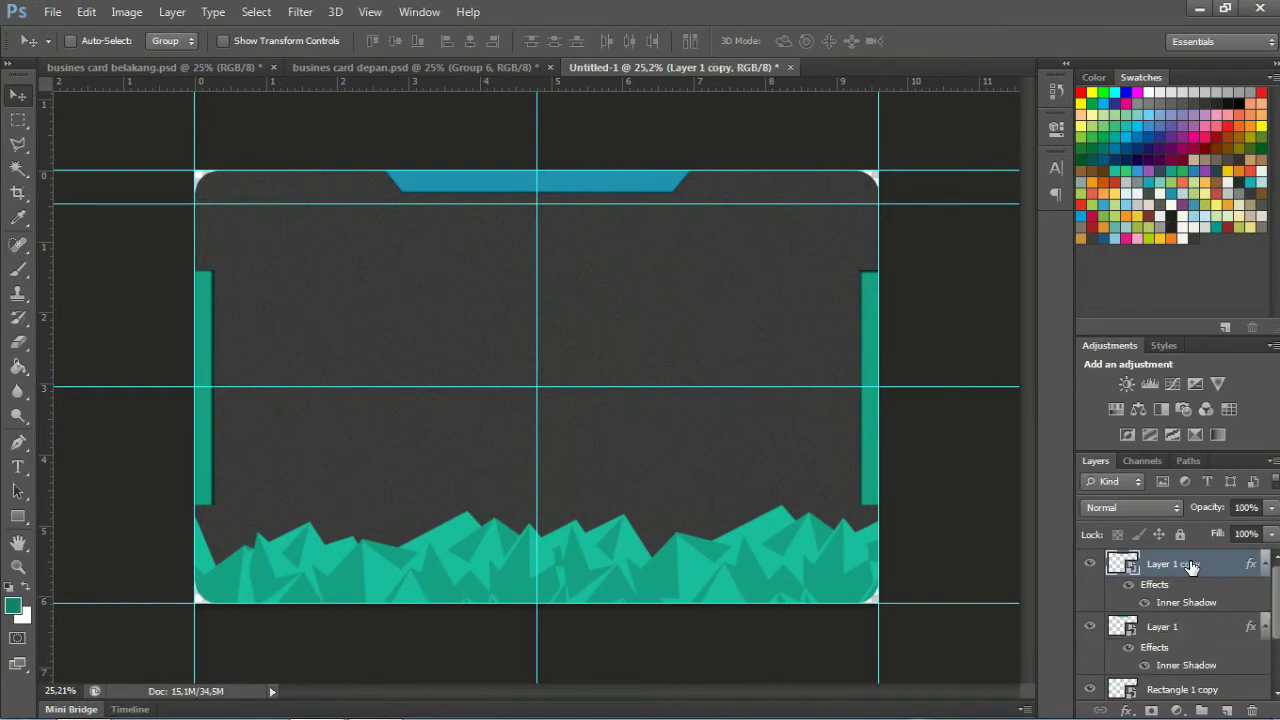
click(117, 11)
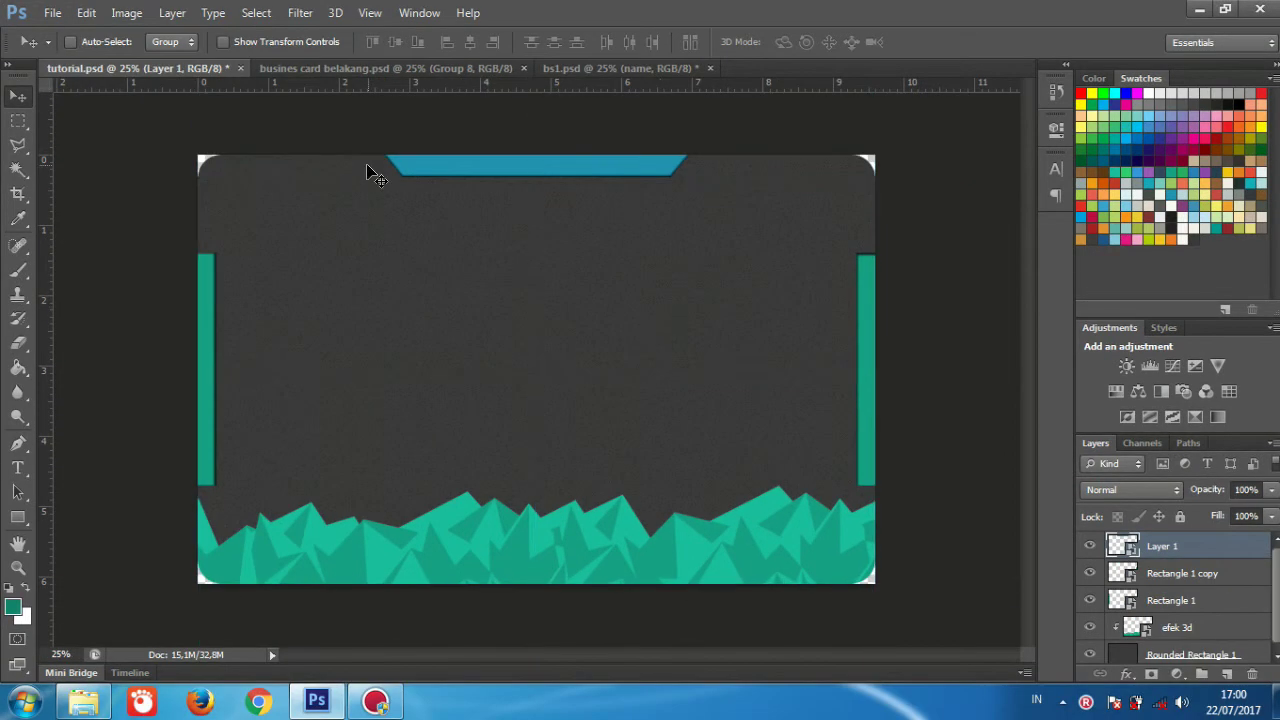
- Bring the CD logo with CYBER DEVELOPER from bs1.psd into tutorial.psd, centre it vertically, and show guides
key(ctrl+shift+Tab)
drag(345, 290, 403, 390)
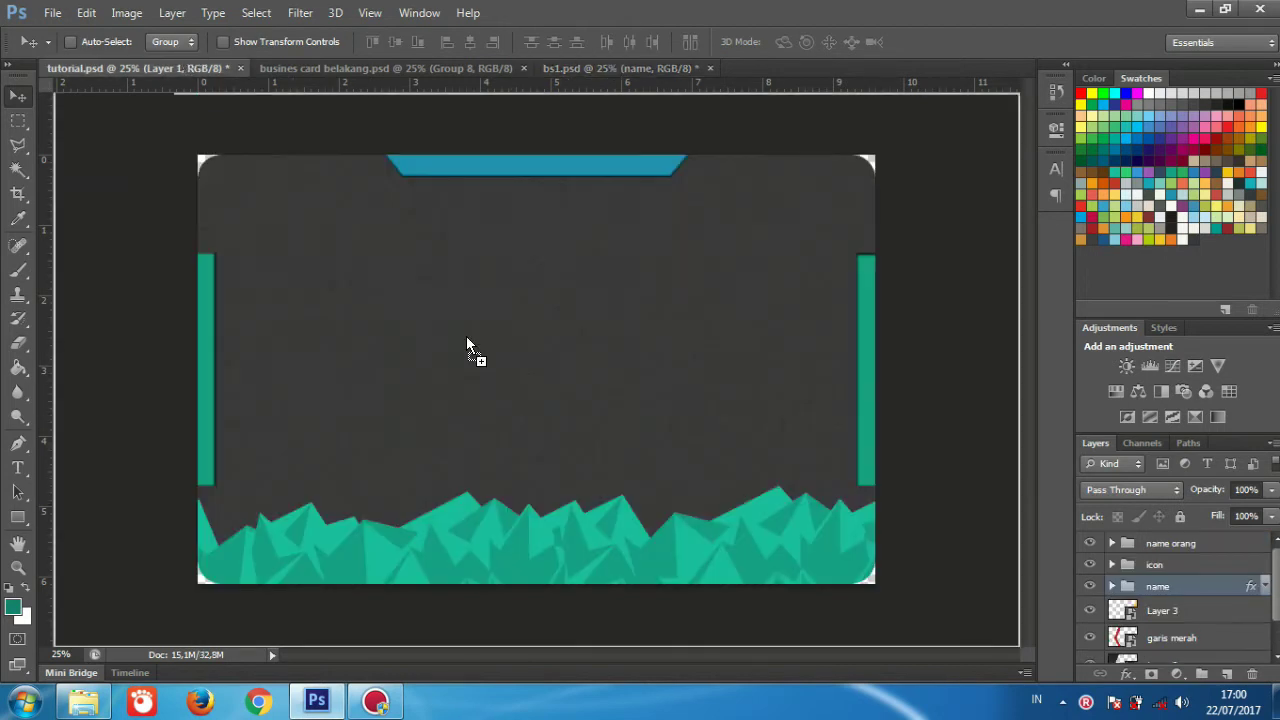
click(394, 42)
key(ctrl+d)
key(u)
key(ctrl+semicolon)
drag(18, 523, 90, 551)
- Draw a 185 px circle and align it to the card's horizontal and vertical centres
drag(514, 318, 553, 340)
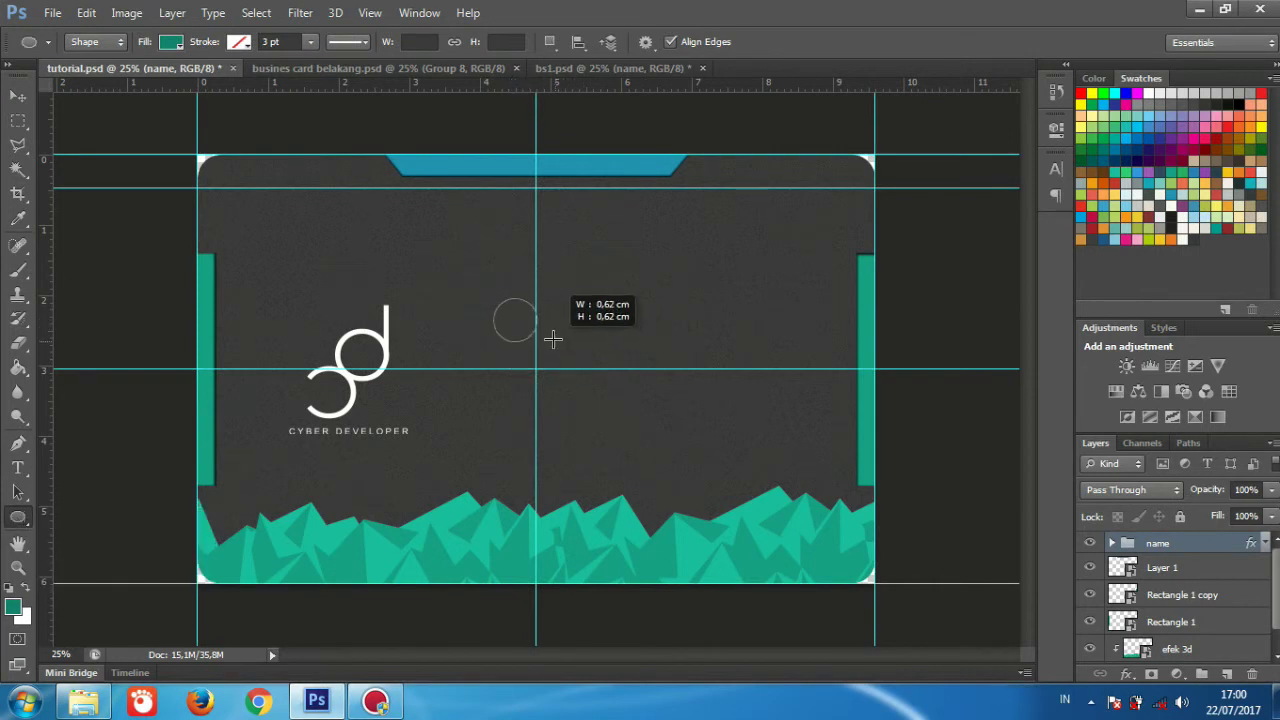
drag(553, 340, 555, 340)
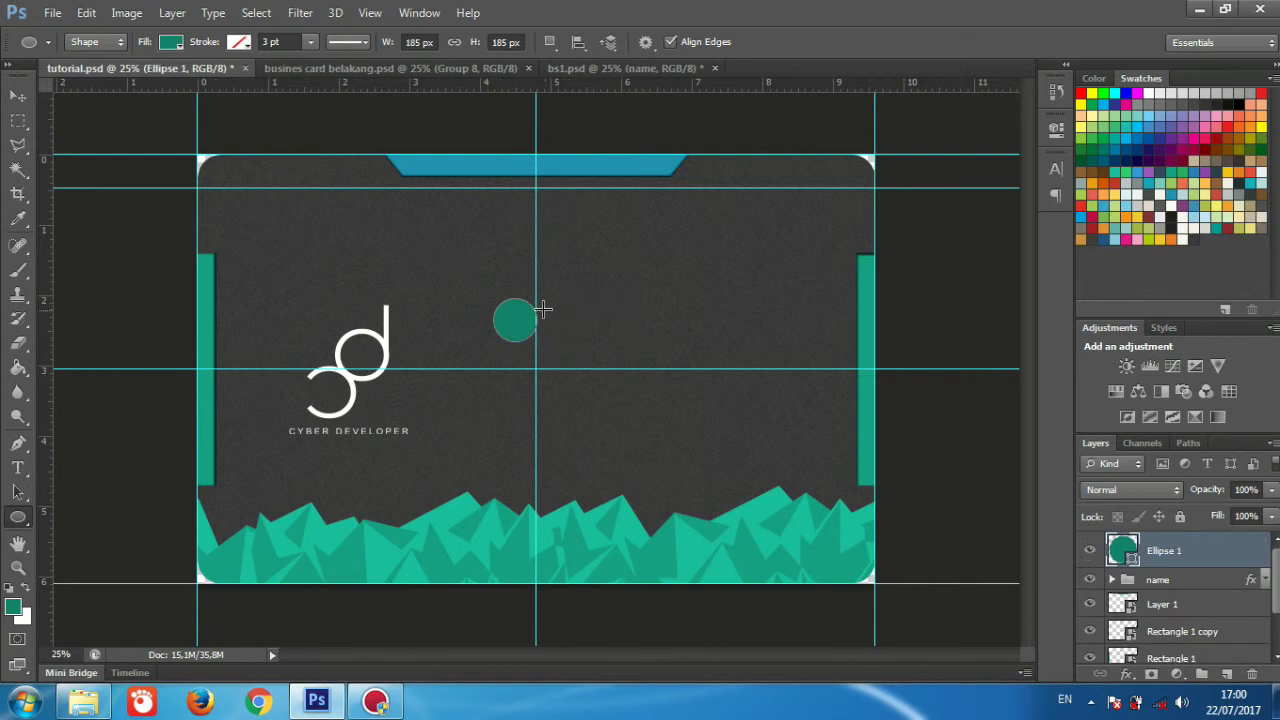
key(v)
key(ctrl+a)
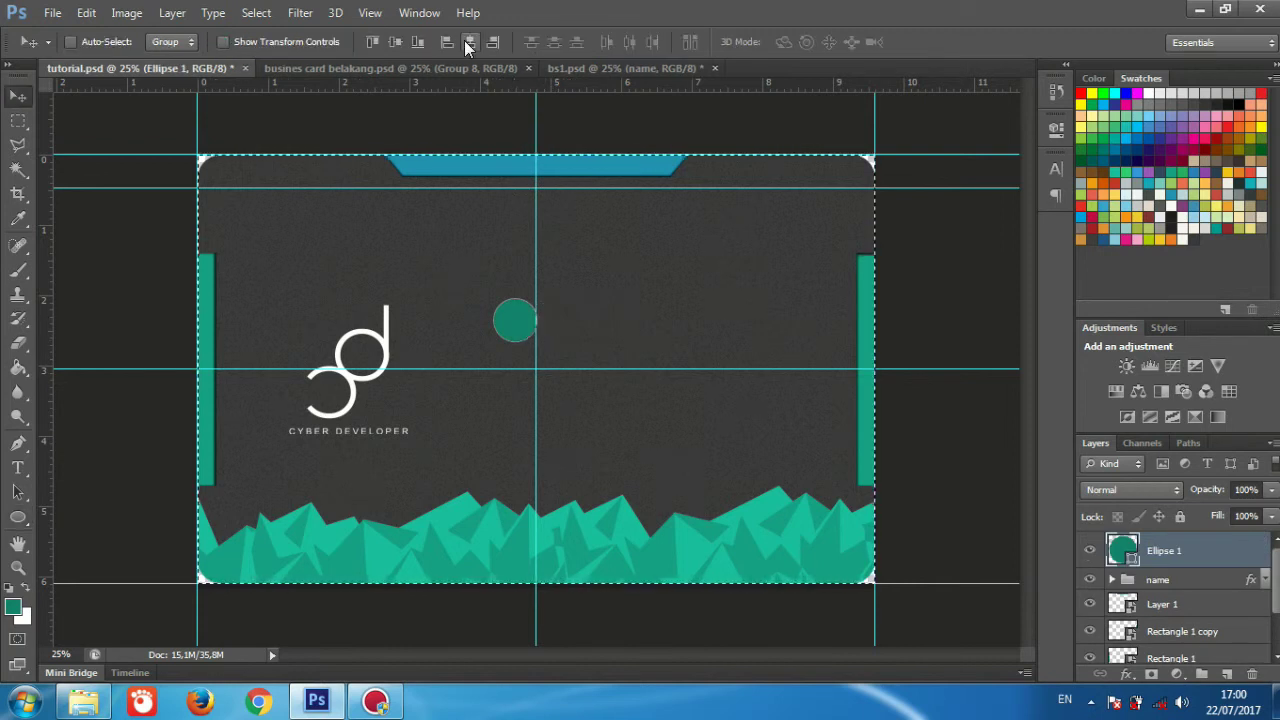
click(464, 40)
click(394, 42)
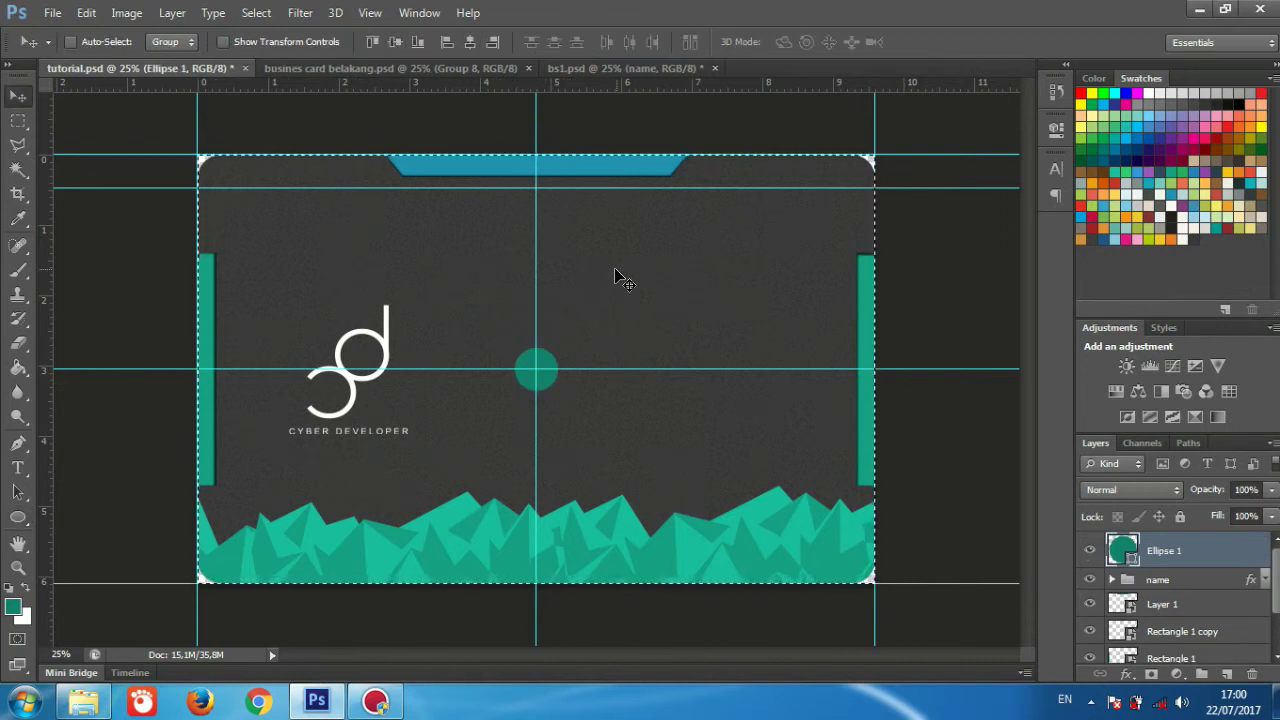
key(ctrl+d)
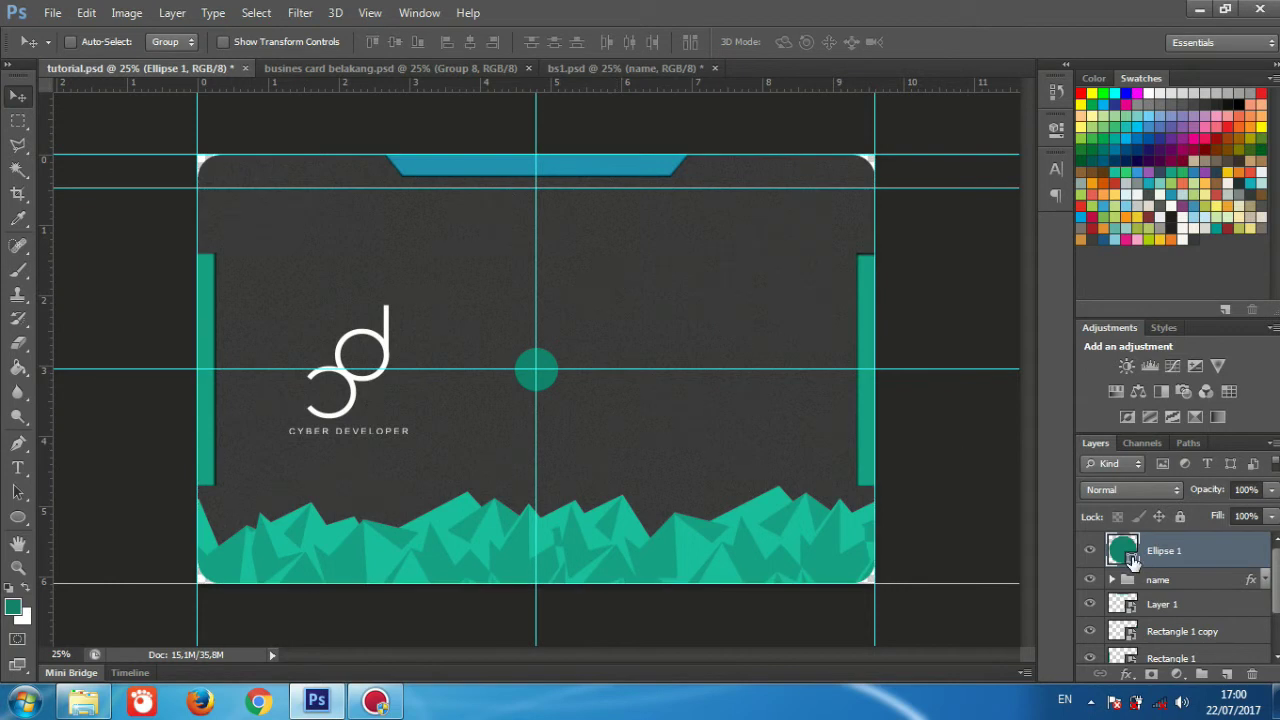
- Change the Ellipse 1 fill colour to beige #e4d9cb
double_click(1132, 560)
click(1264, 213)
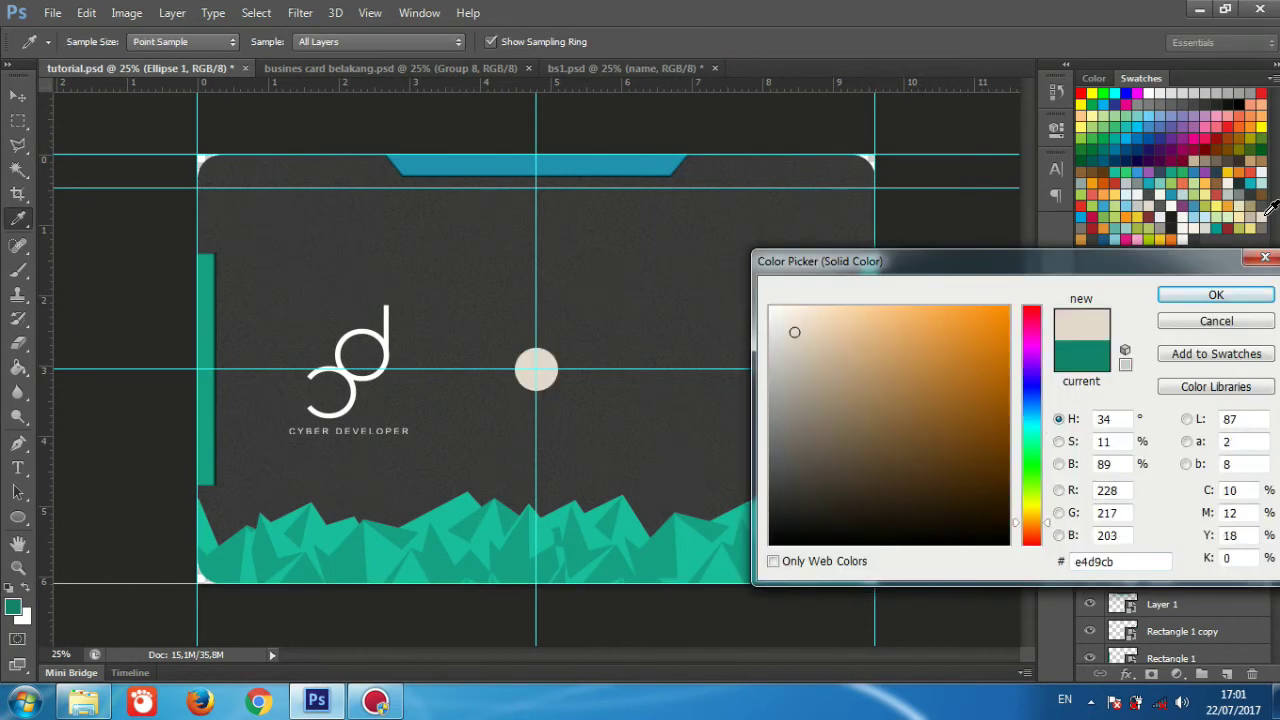
click(1214, 295)
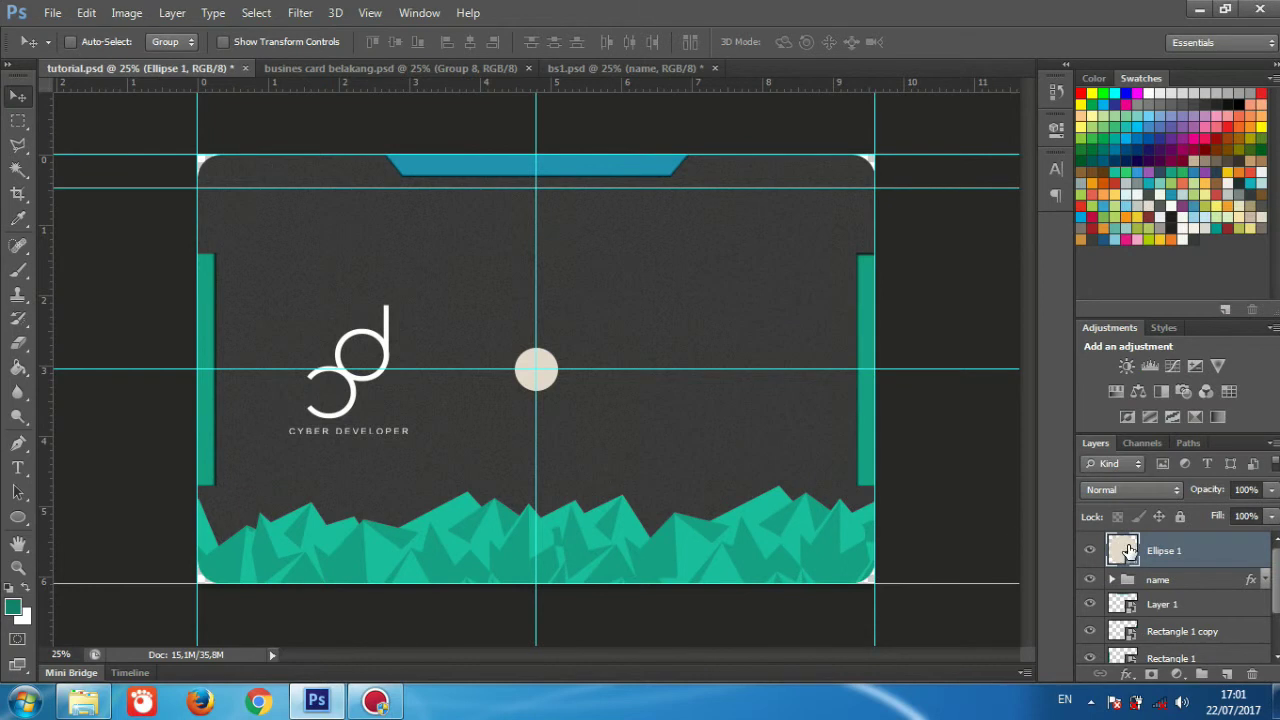
right_click(1154, 556)
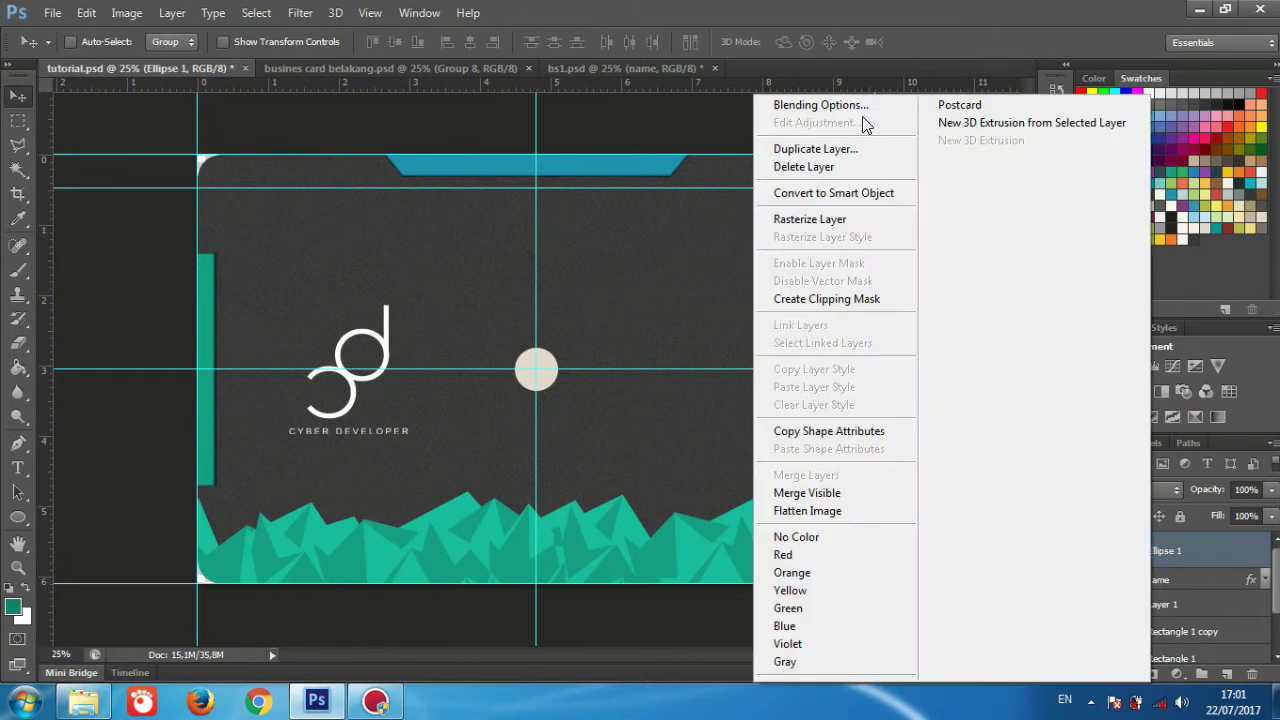
- Enable a Drop Shadow with distance 12 and size 16, plus an Inner Shadow, on Ellipse 1
click(850, 106)
drag(875, 311, 928, 89)
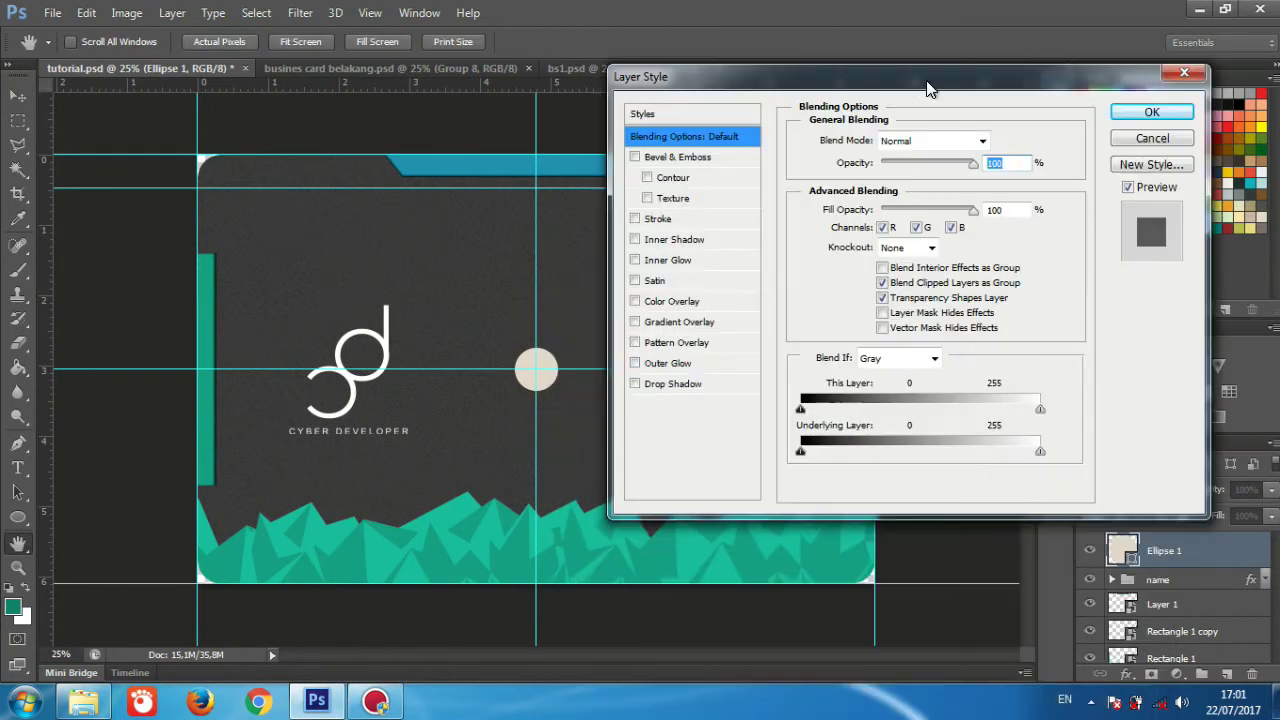
click(688, 386)
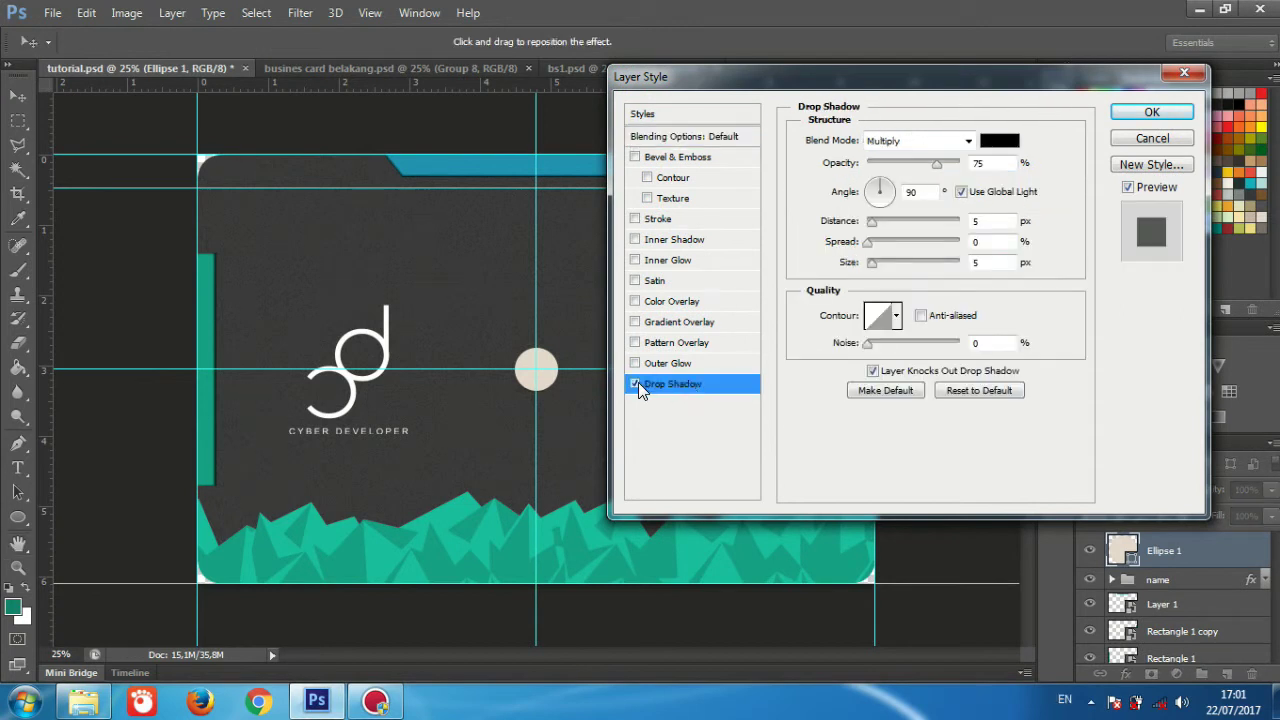
drag(870, 262, 872, 262)
double_click(975, 220)
text(12)
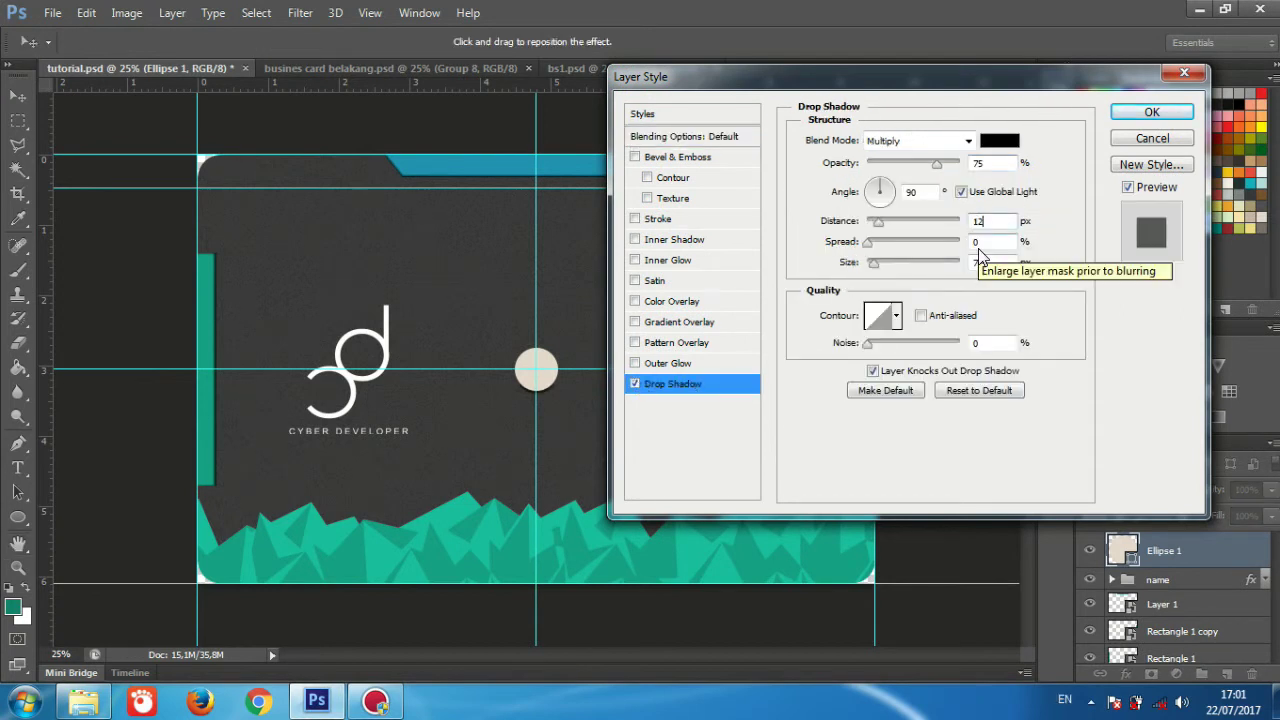
double_click(973, 262)
text(16)
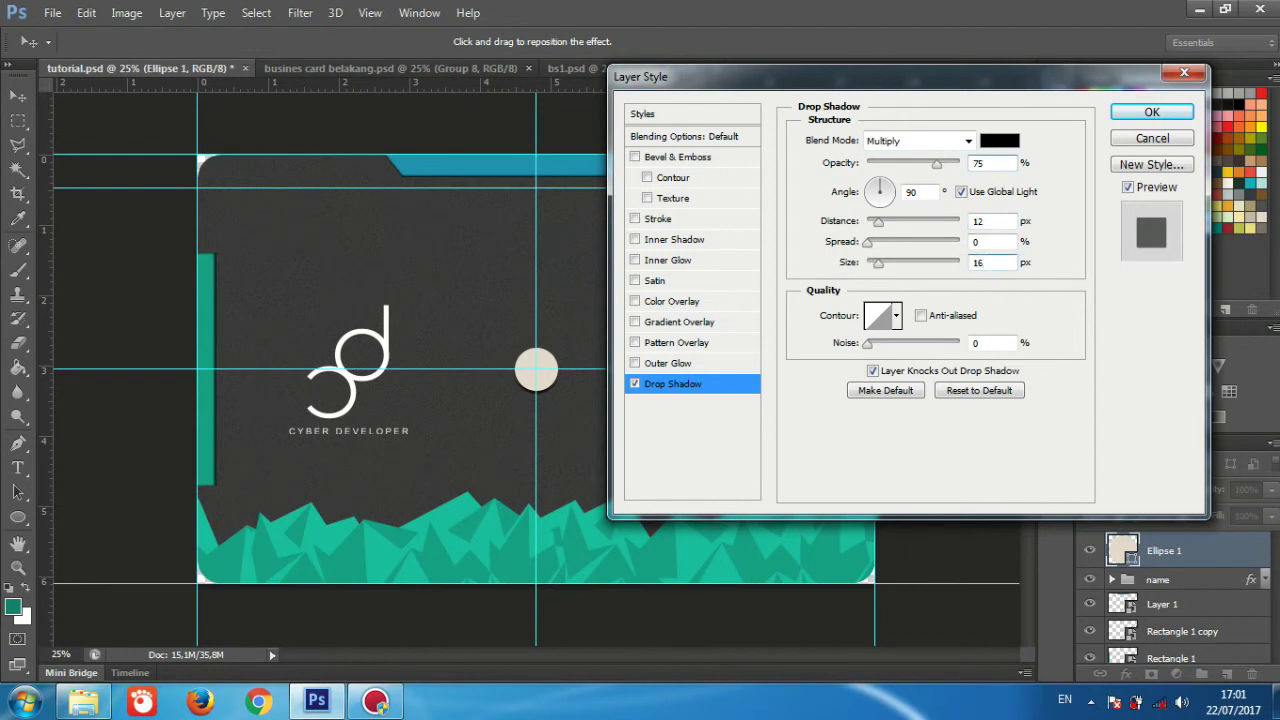
click(657, 244)
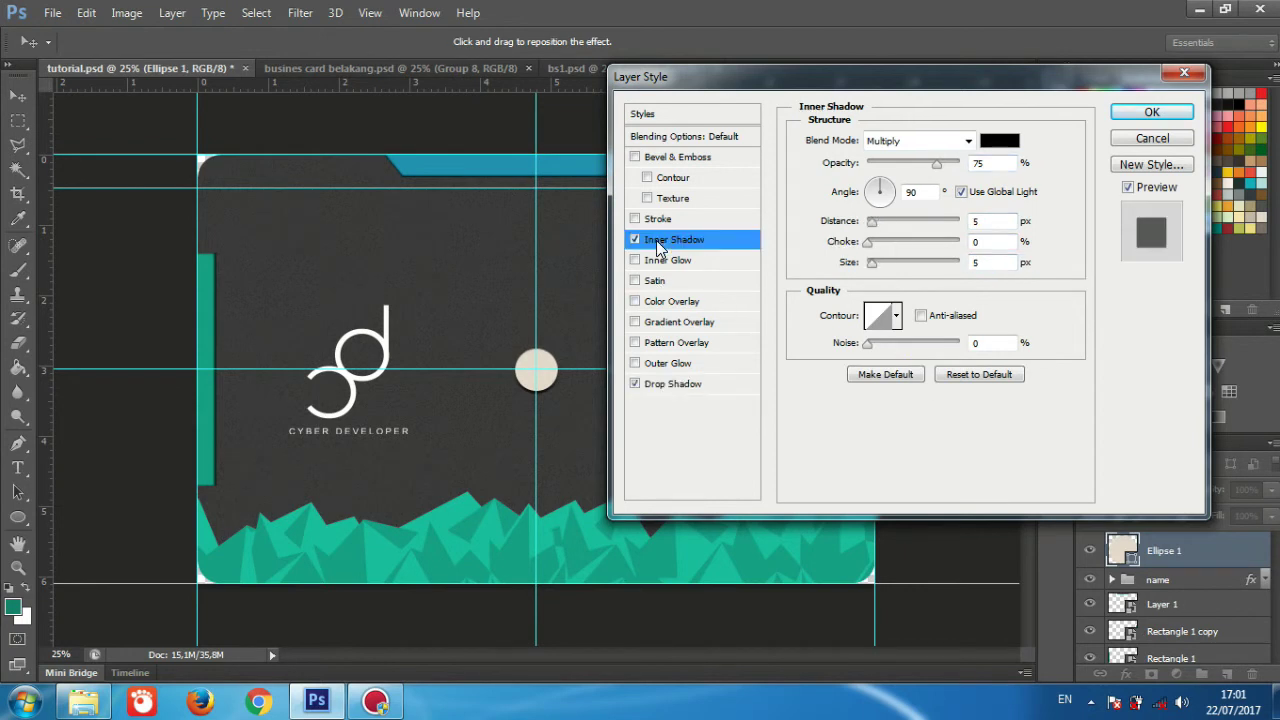
- Set the circle's inner shadow to 100% opacity and 2 px size, and tighten the drop shadow to 3 px
click(1152, 112)
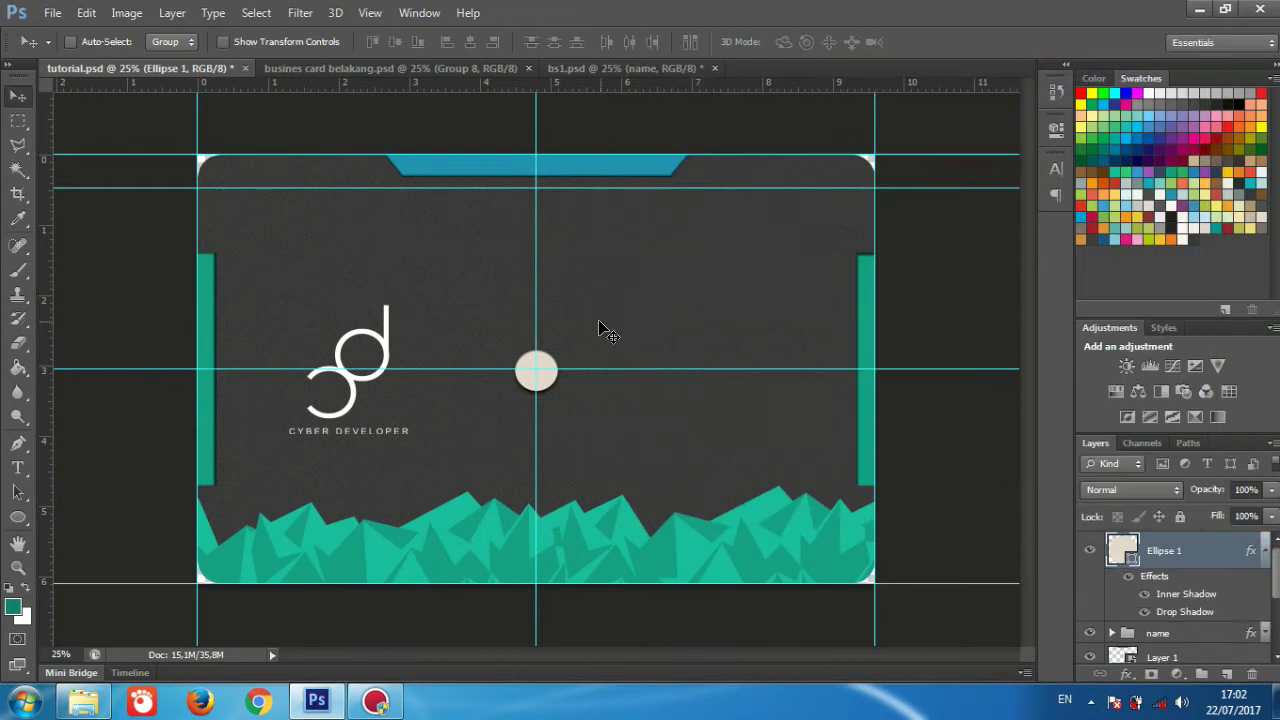
scroll(599, 322, up, 5)
scroll(599, 322, down, 1)
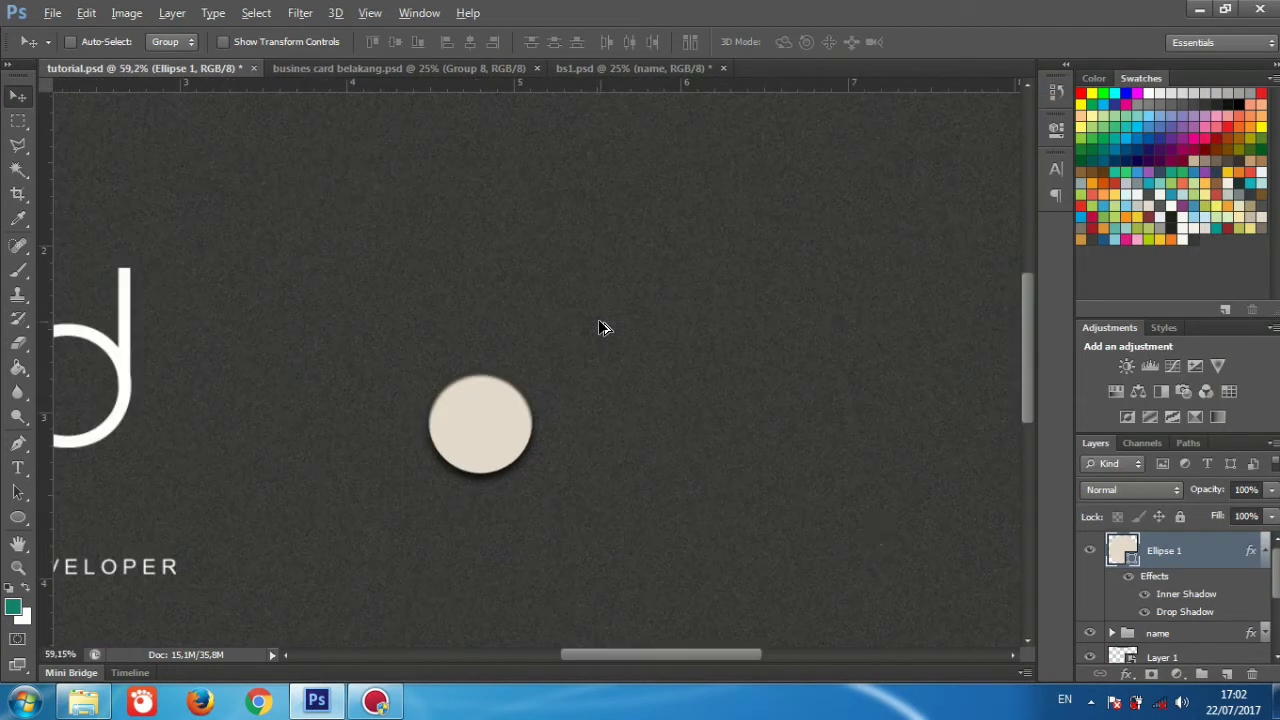
click(1127, 674)
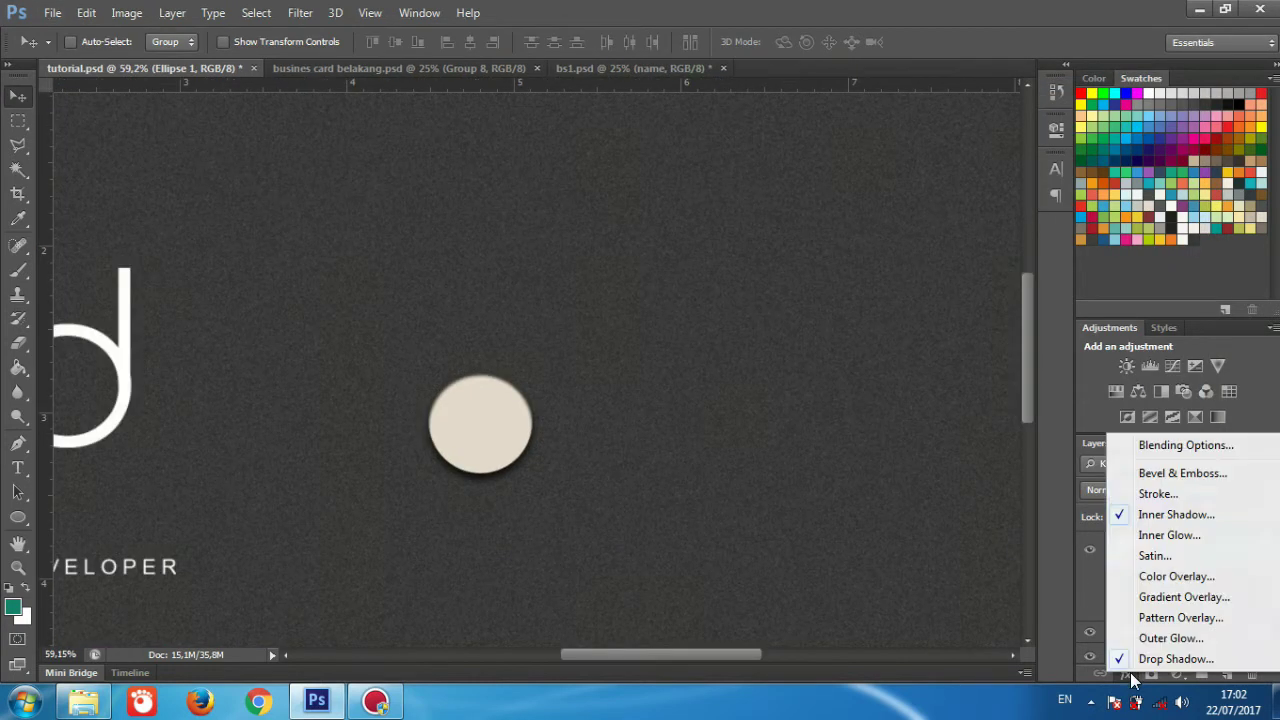
click(1140, 514)
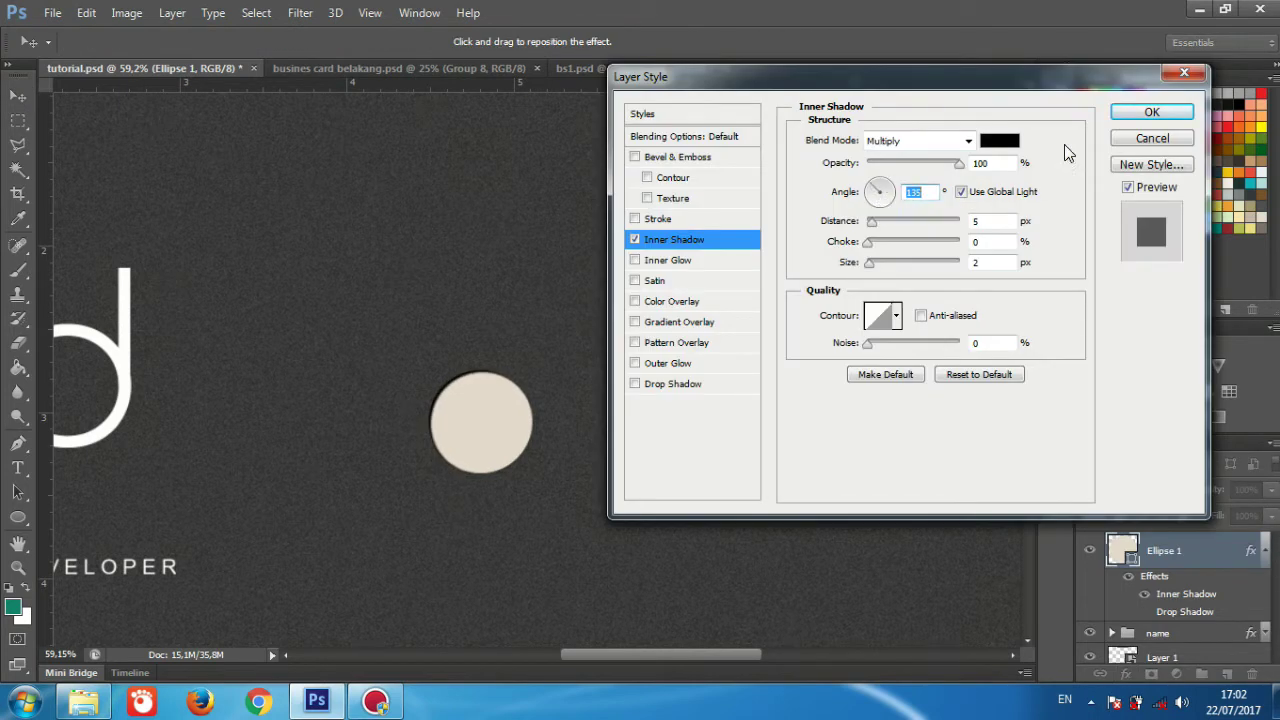
click(672, 384)
mouse_move(878, 261)
mouse_down()
mouse_move(866, 262)
mouse_move(870, 226)
mouse_move(874, 256)
mouse_up()
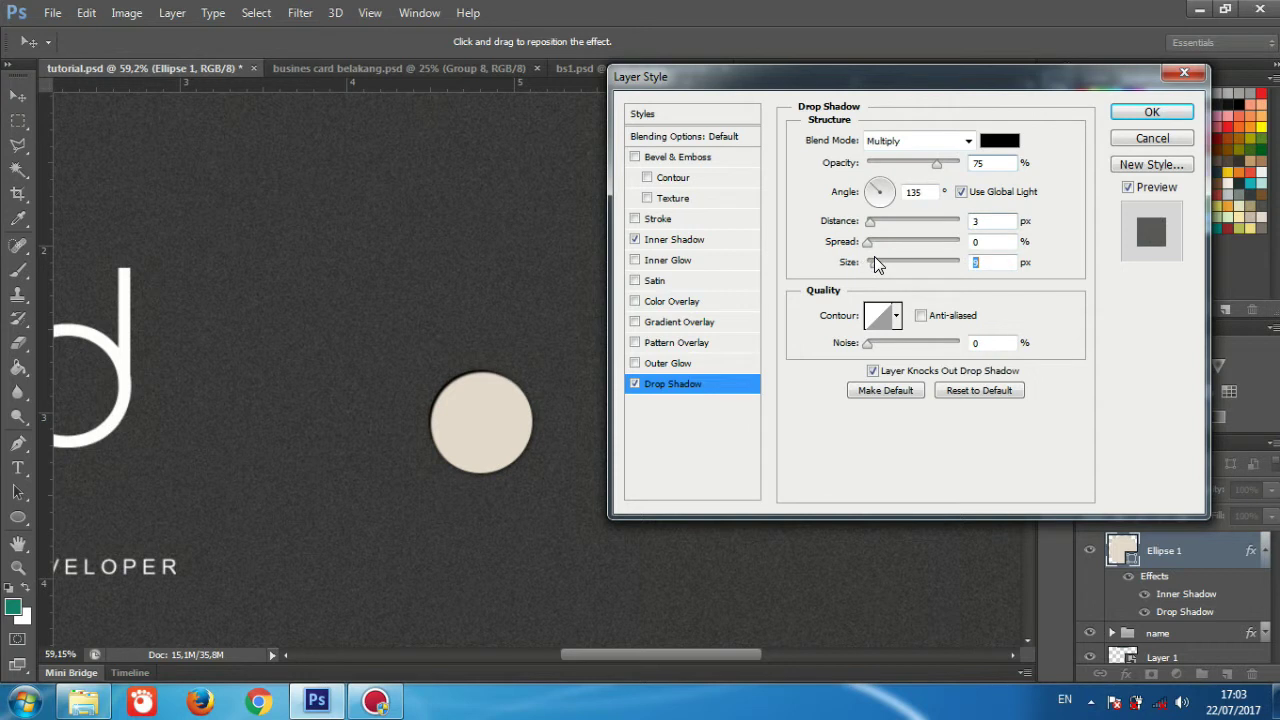
click(1152, 111)
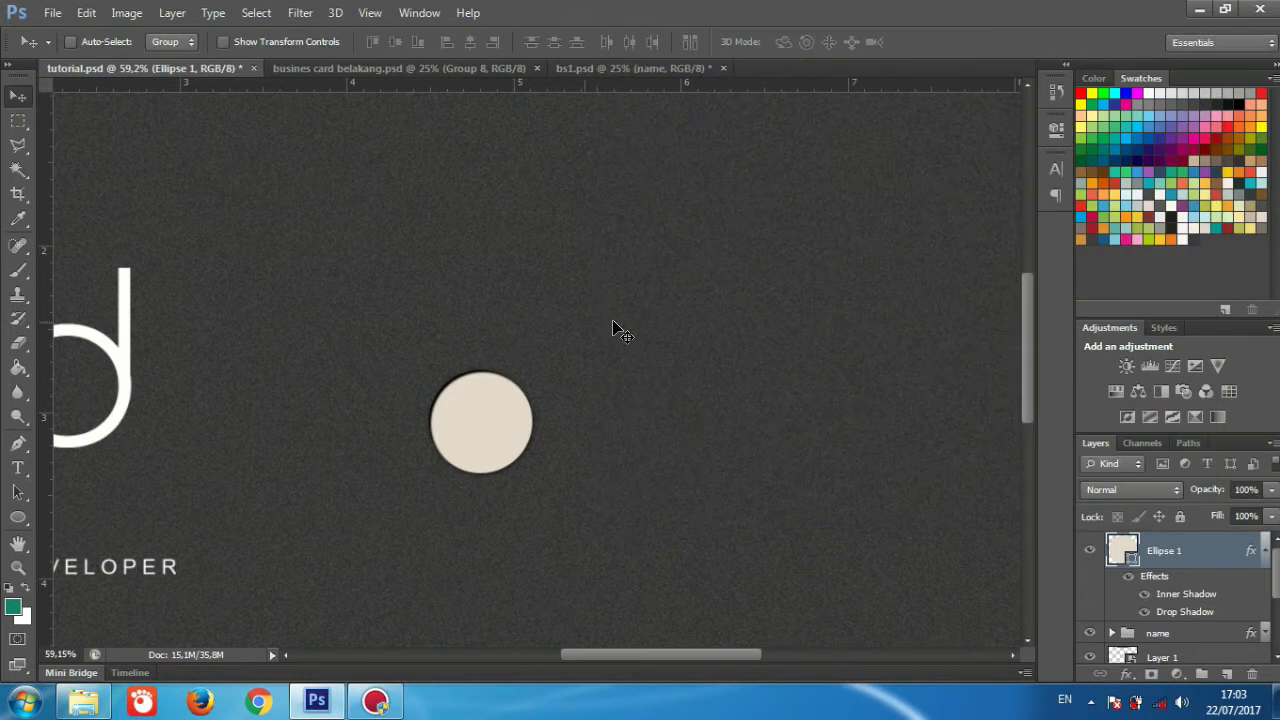
- Draw a beige droplet custom shape, 88 × 142 px, above-right of the beige circle
key(ctrl+0)
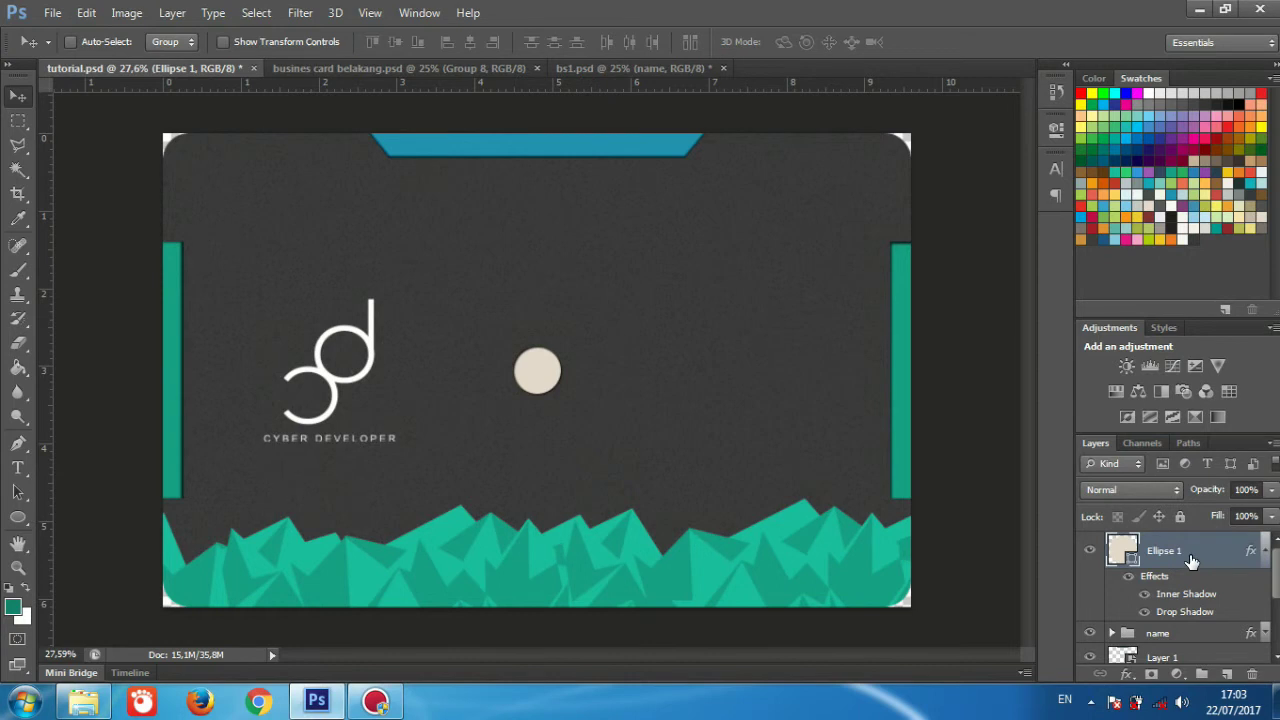
key(u)
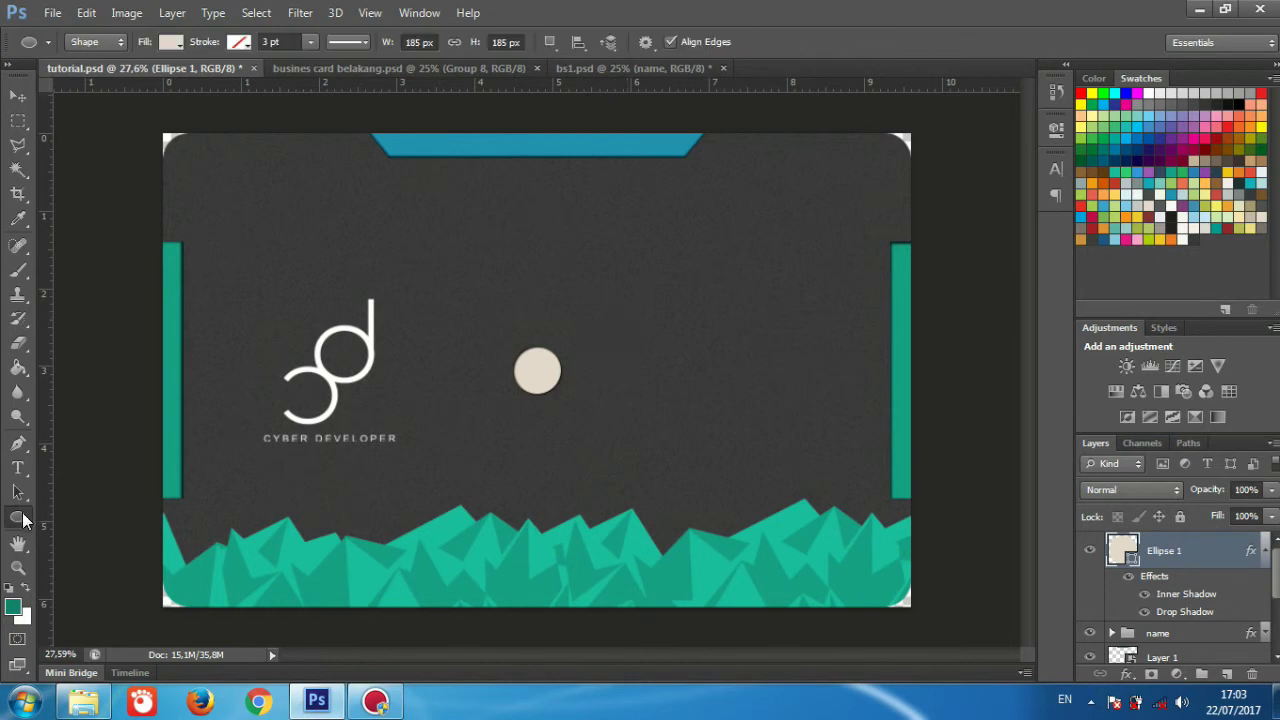
right_click(22, 517)
click(108, 604)
click(728, 46)
click(572, 273)
drag(649, 289, 670, 324)
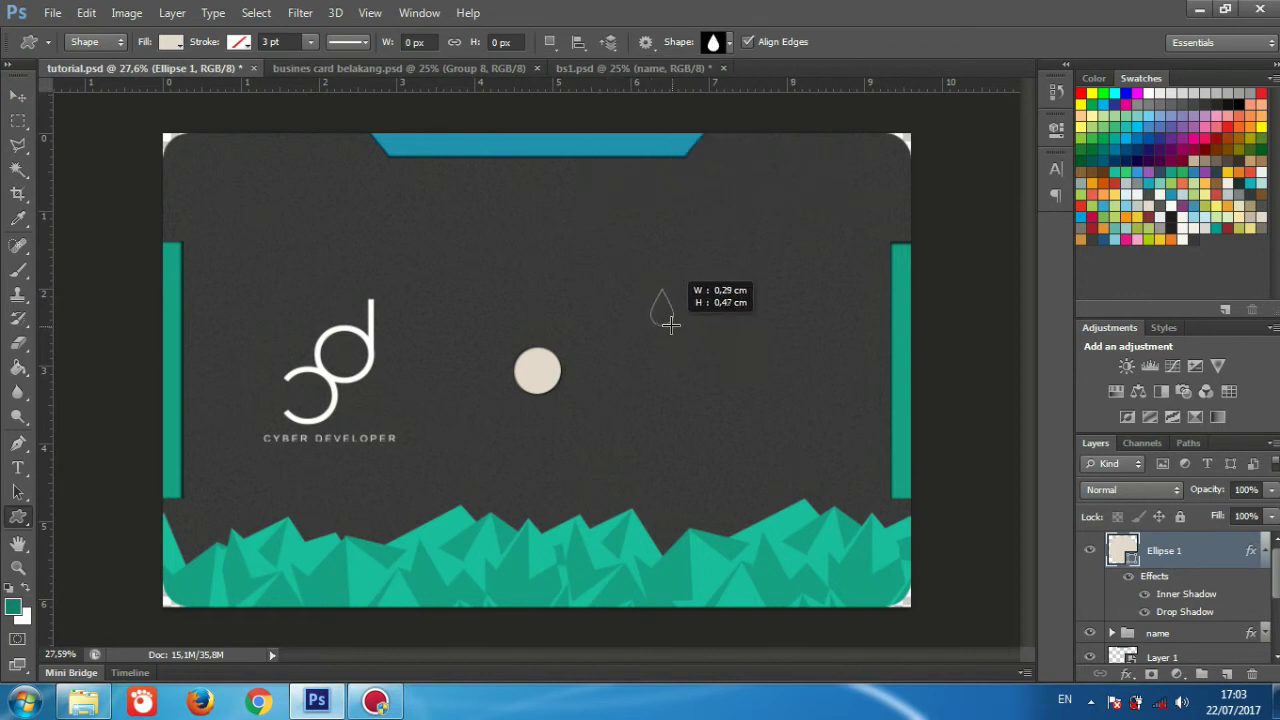
drag(670, 324, 674, 331)
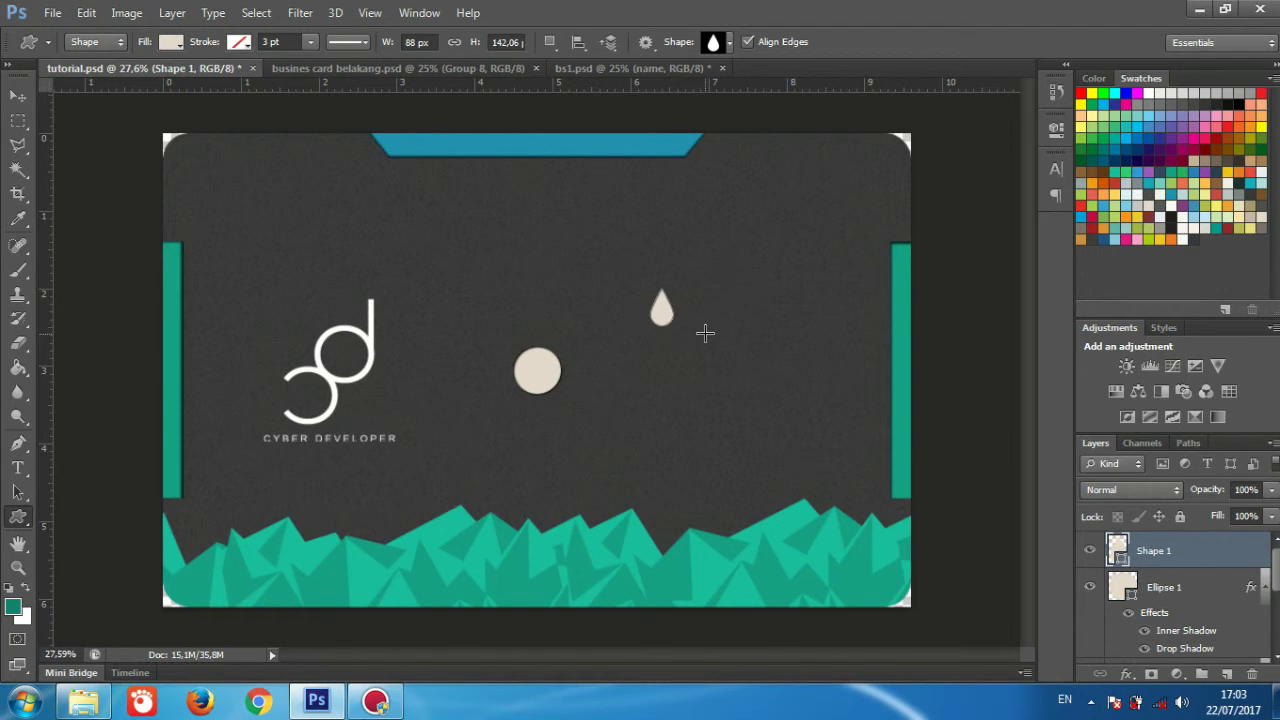
- Select the Ellipse Tool from the shape flyout and zoom in on the droplet
key(v)
key(u)
right_click(15, 522)
click(97, 549)
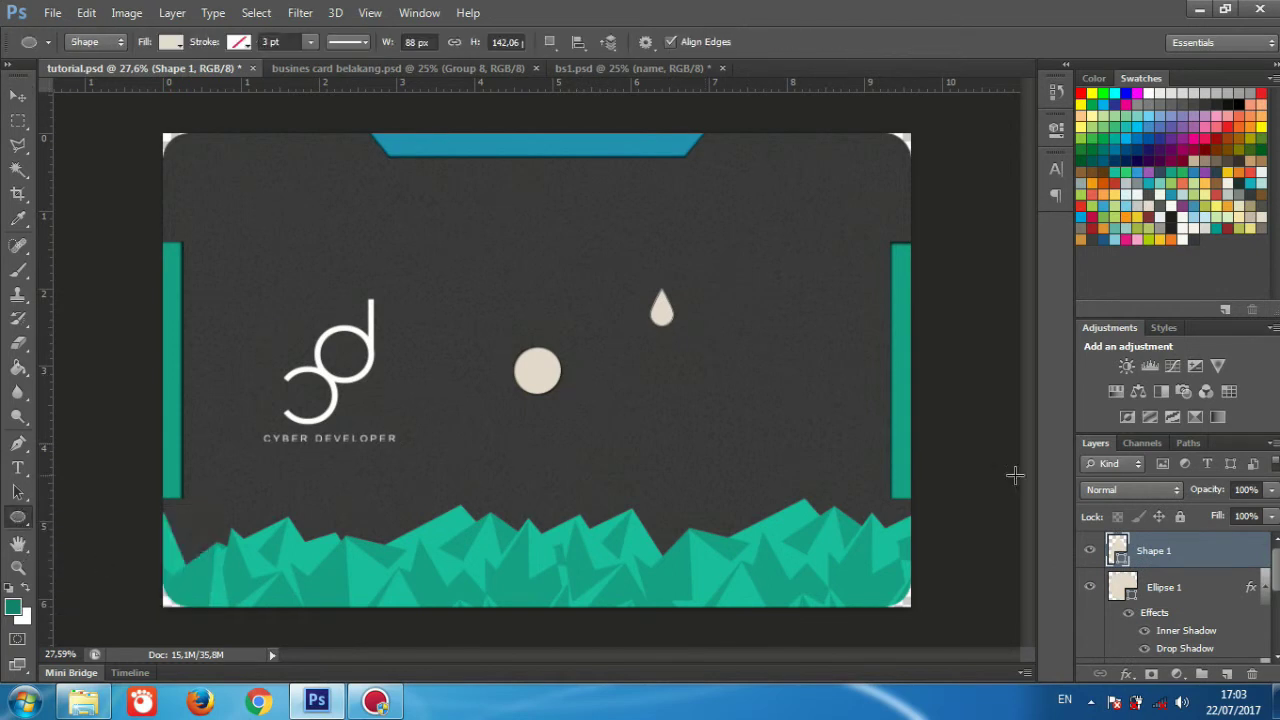
scroll(714, 367, up, 3)
- Fill the droplet shape black and rasterize its layer
scroll(651, 189, up, 4)
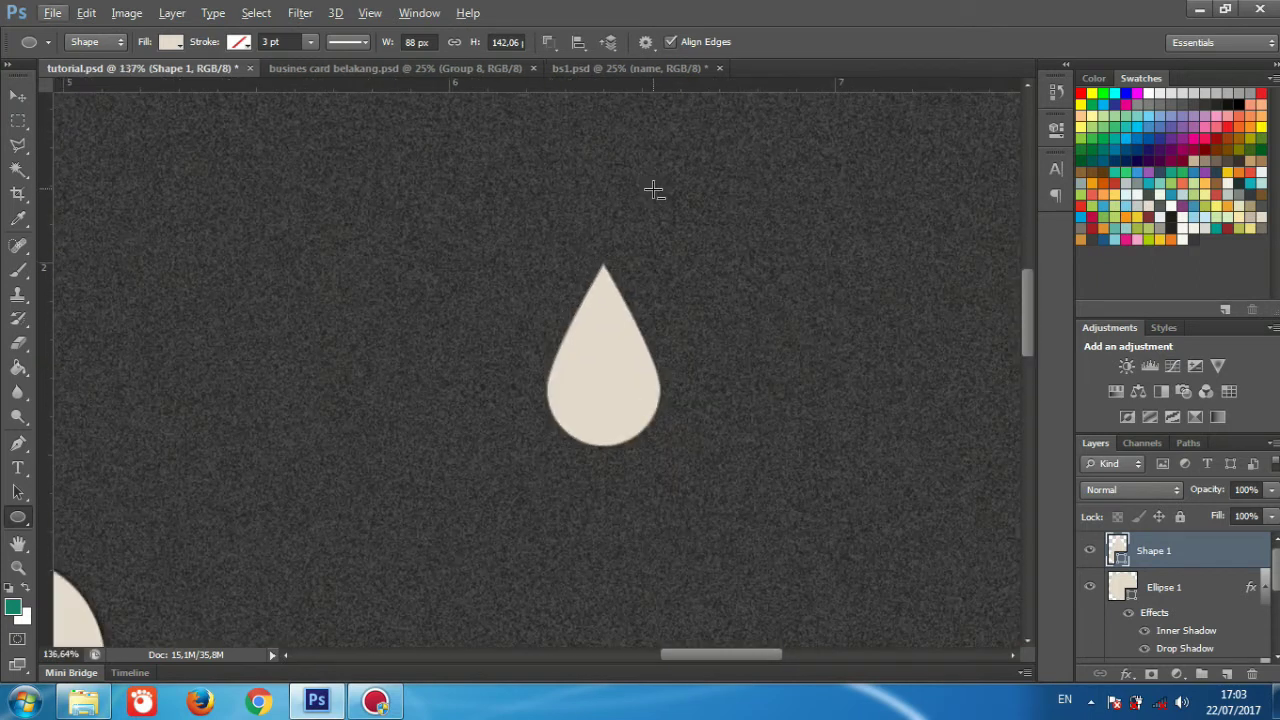
double_click(1118, 551)
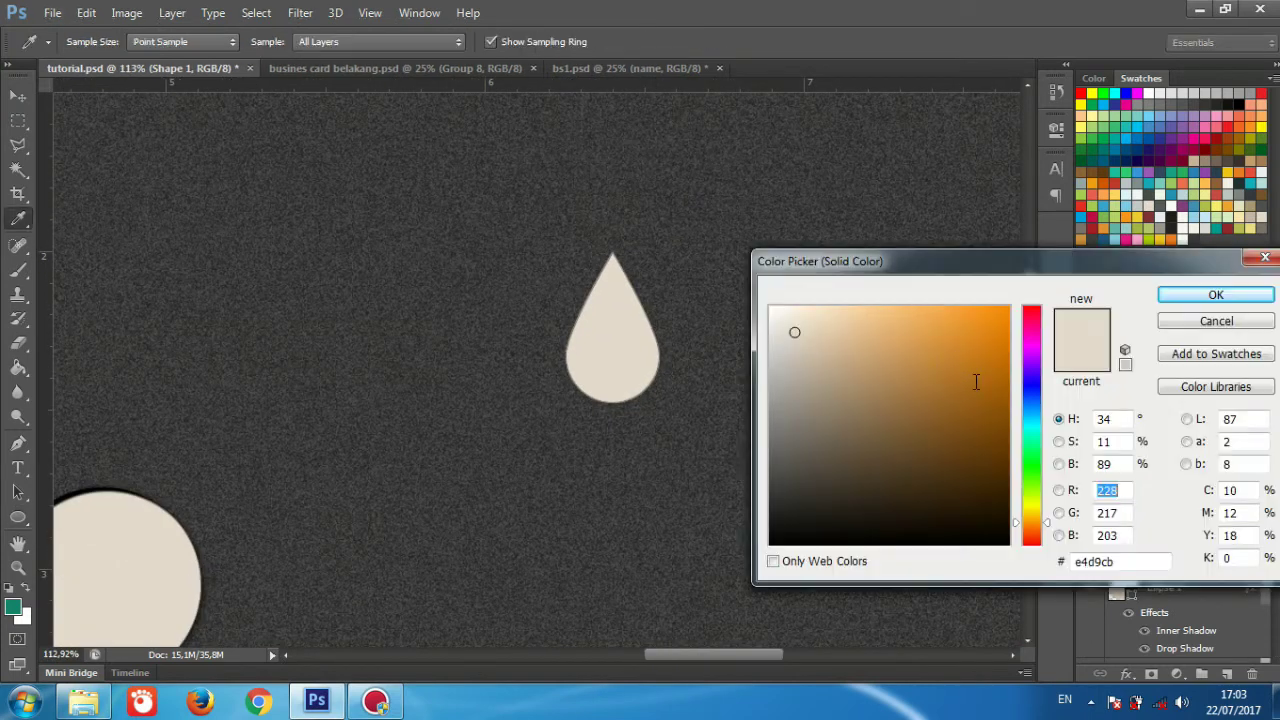
click(771, 544)
click(1240, 294)
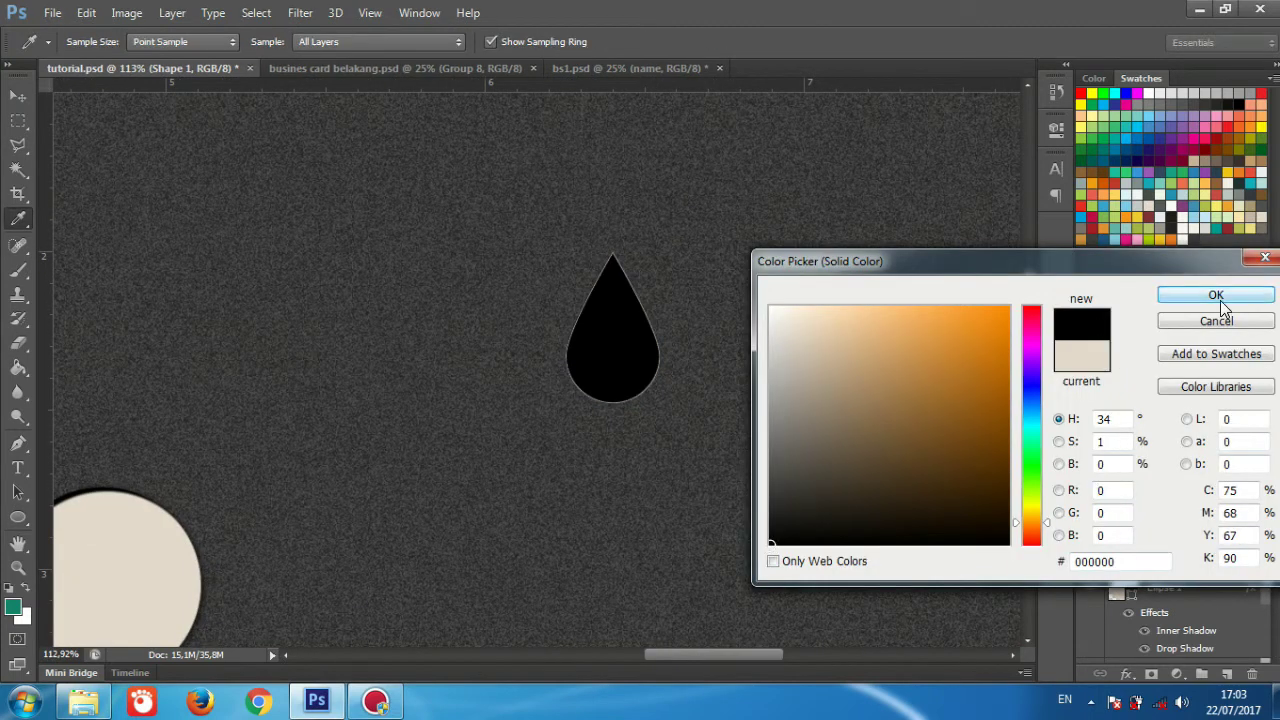
right_click(1155, 551)
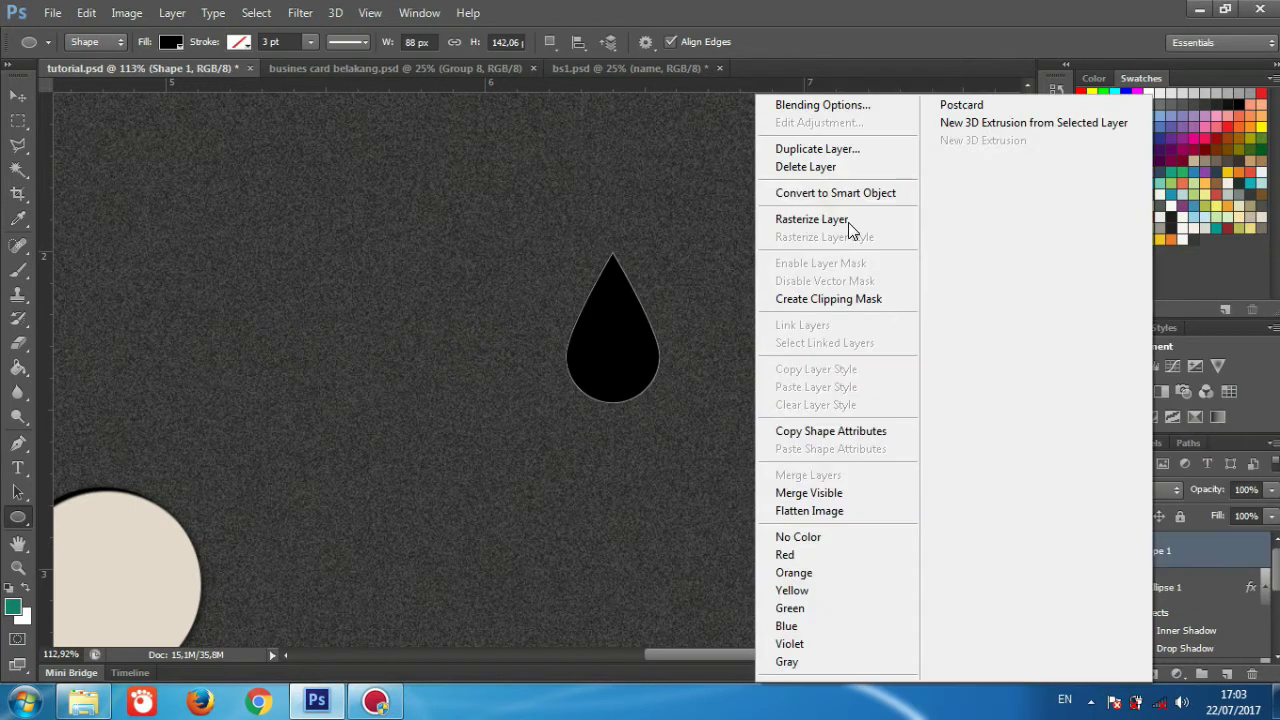
click(848, 220)
- Draw a small circle and centre both it and the droplet on the beige circle, nudging the droplet up
drag(582, 337, 650, 381)
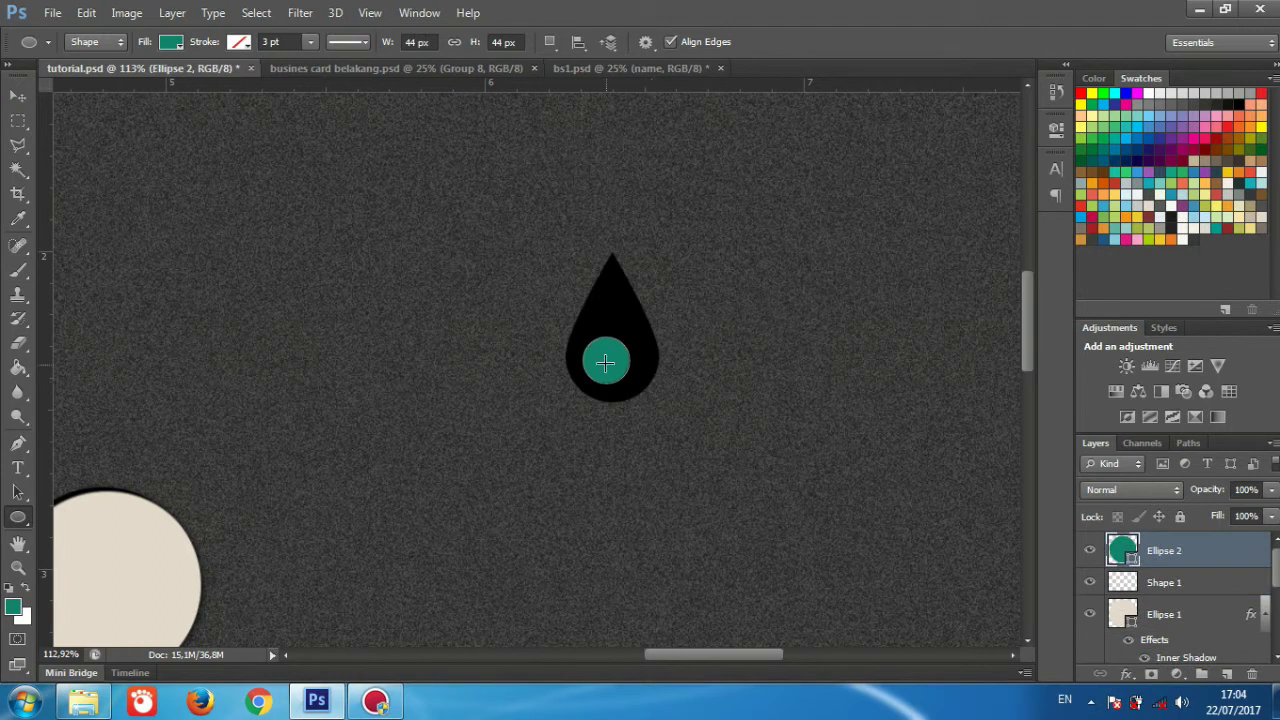
key(v)
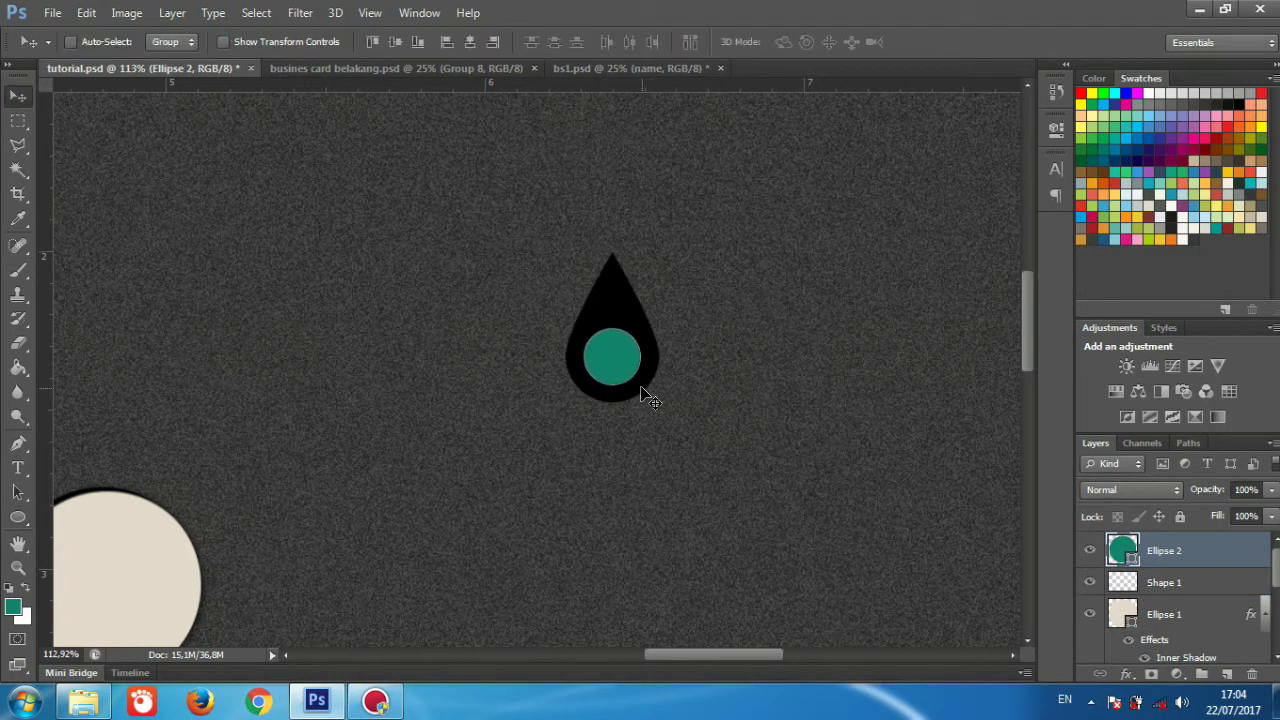
click(396, 42)
click(470, 42)
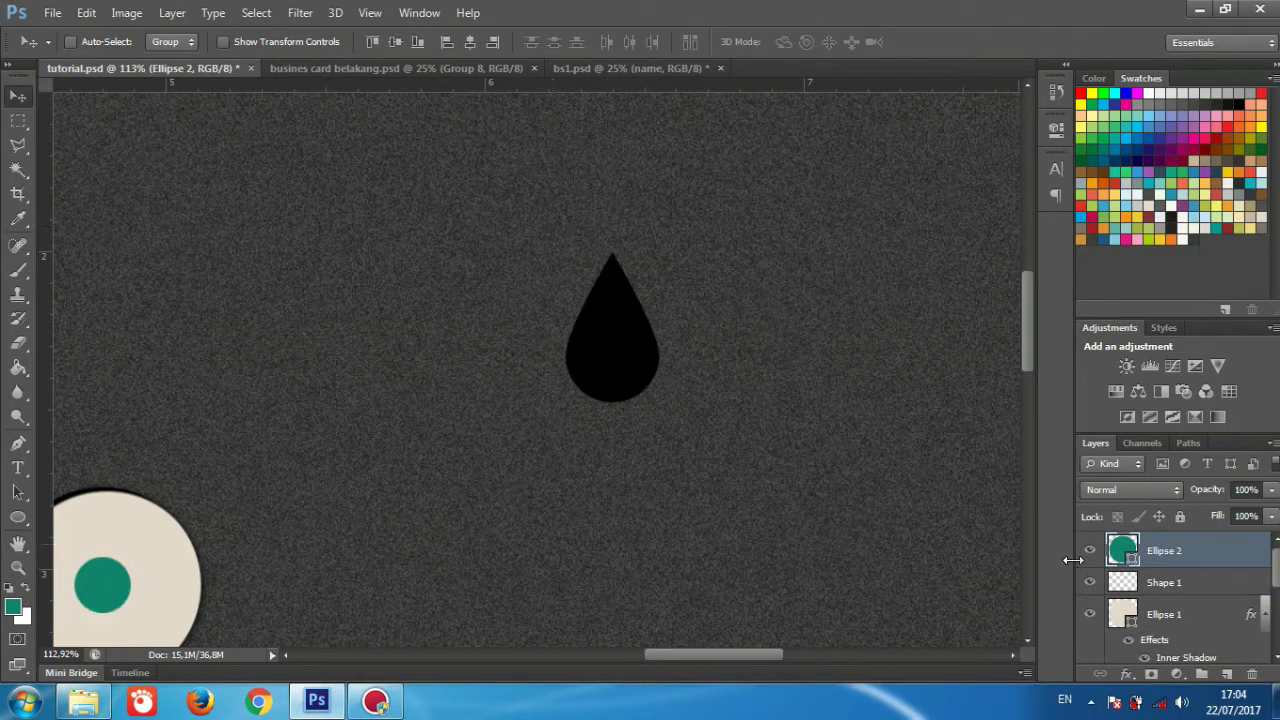
key(alt+bracketleft)
click(396, 42)
click(470, 42)
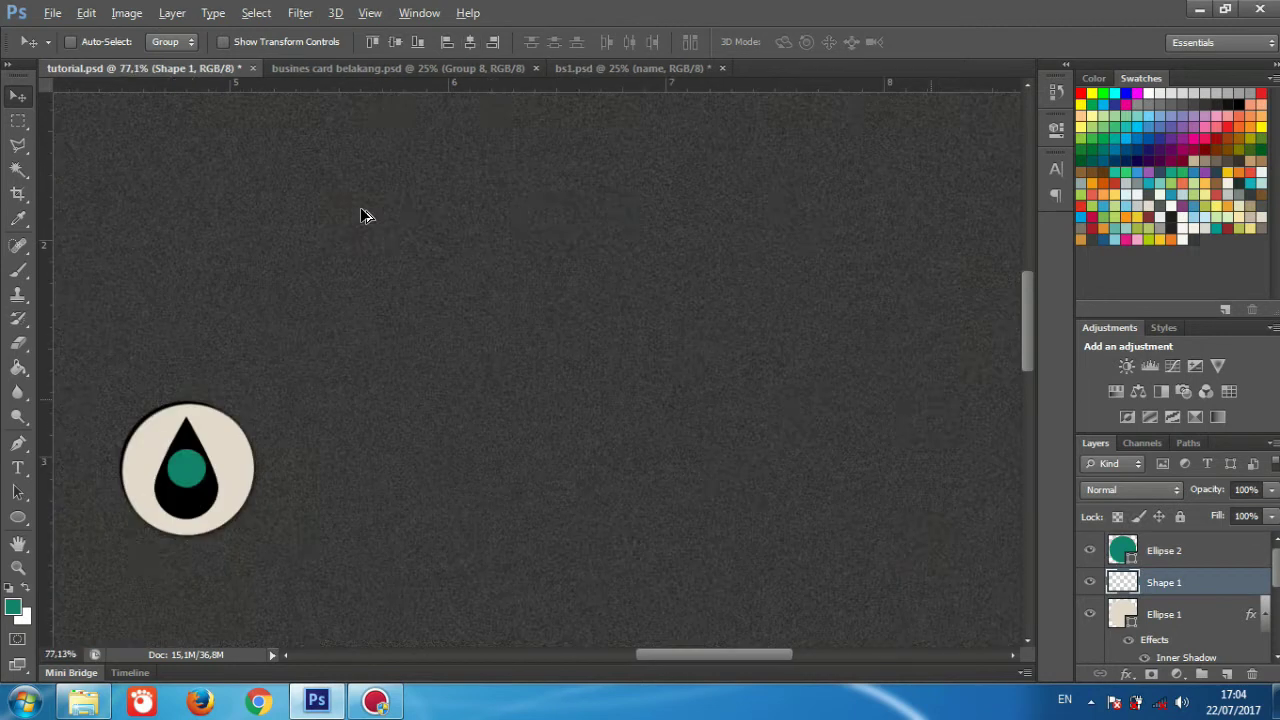
scroll(360, 207, down, 3)
scroll(360, 207, up, 2)
scroll(361, 209, down, 1)
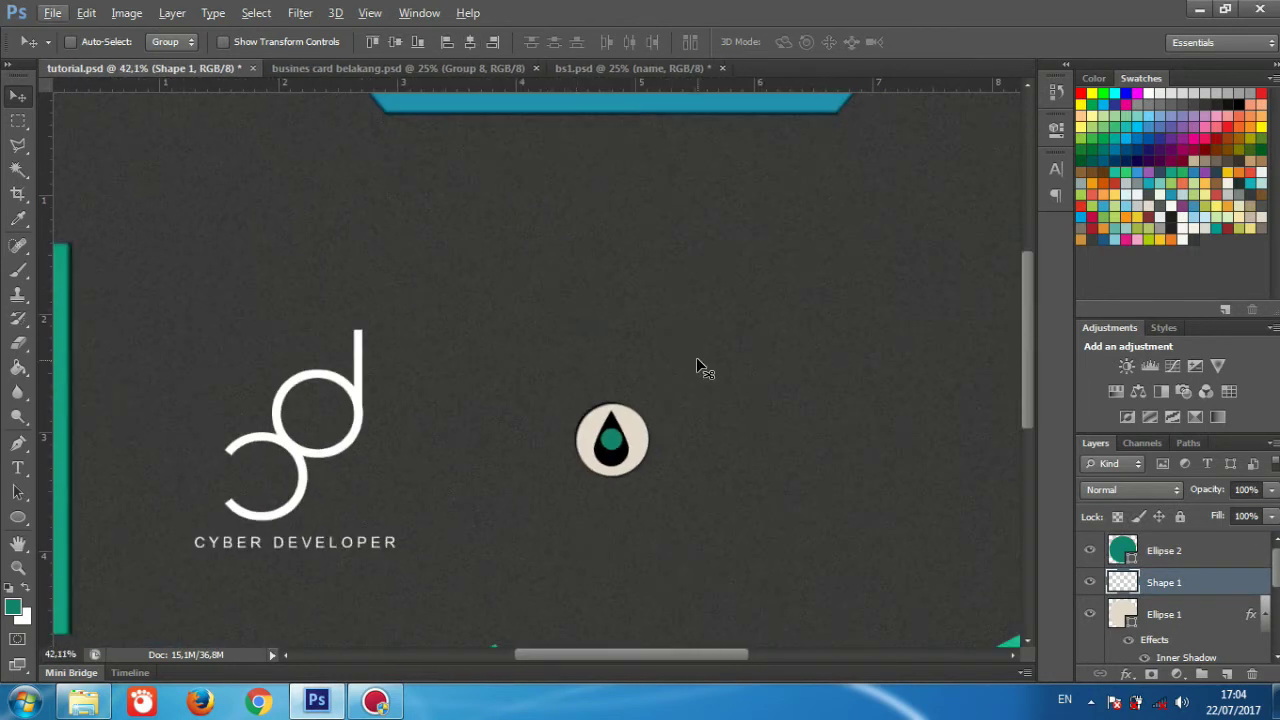
key(Up)
key(Up)
key(Up)
key(Up)
key(Up)
key(Up)
key(Up)
key(Up)
key(Up)
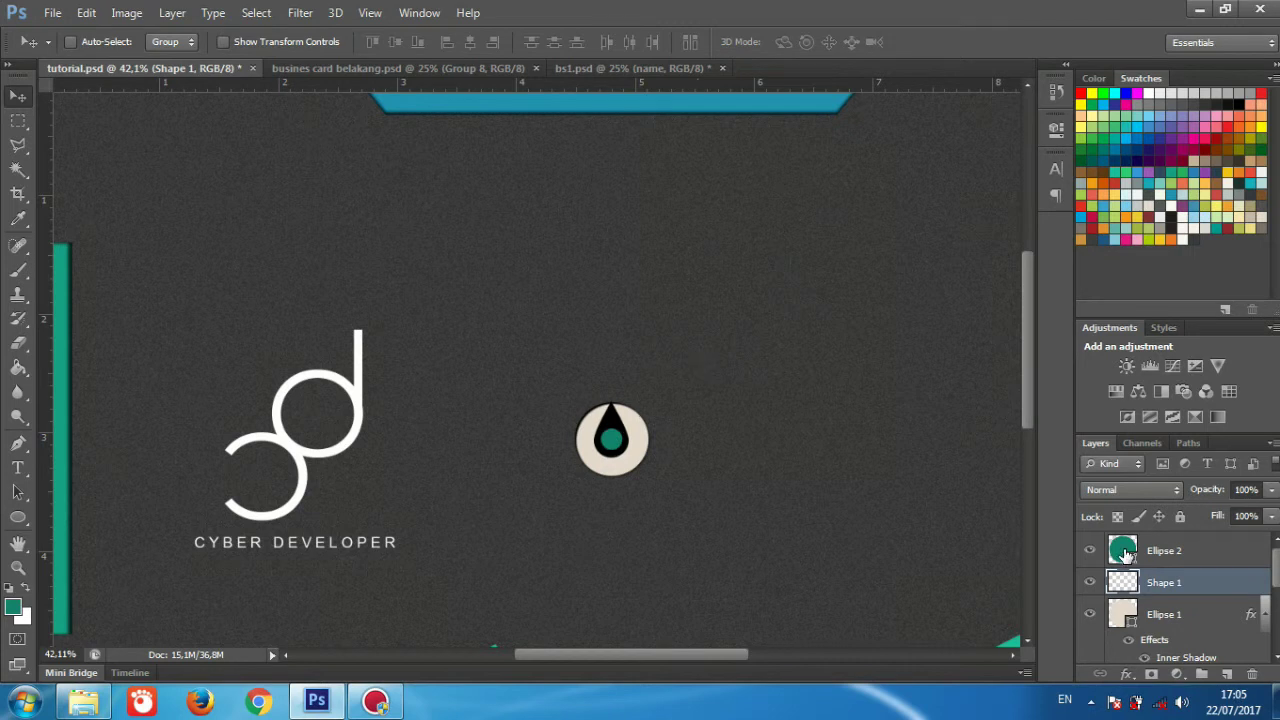
- Fill the small circle beige and group it with the droplet as 'icon'
double_click(1124, 553)
click(636, 430)
click(1214, 291)
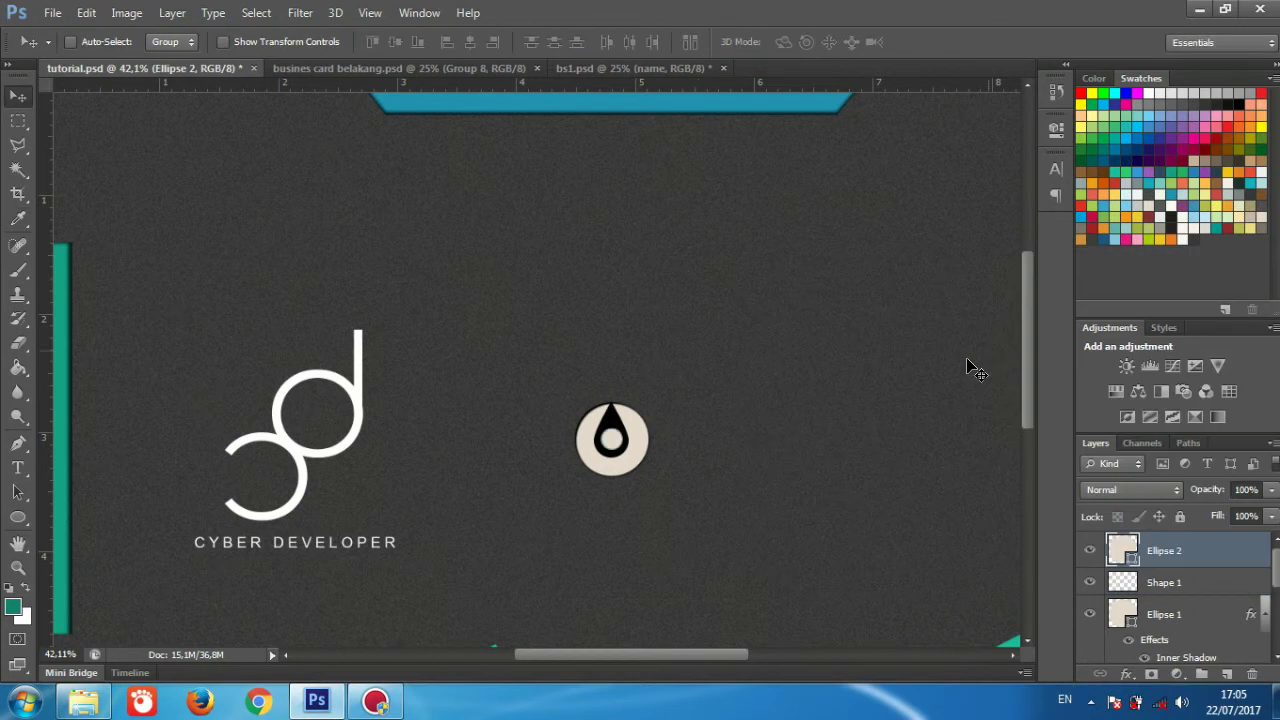
shift+click(1160, 583)
key(ctrl+g)
double_click(1165, 543)
text(icon)
key(Return)
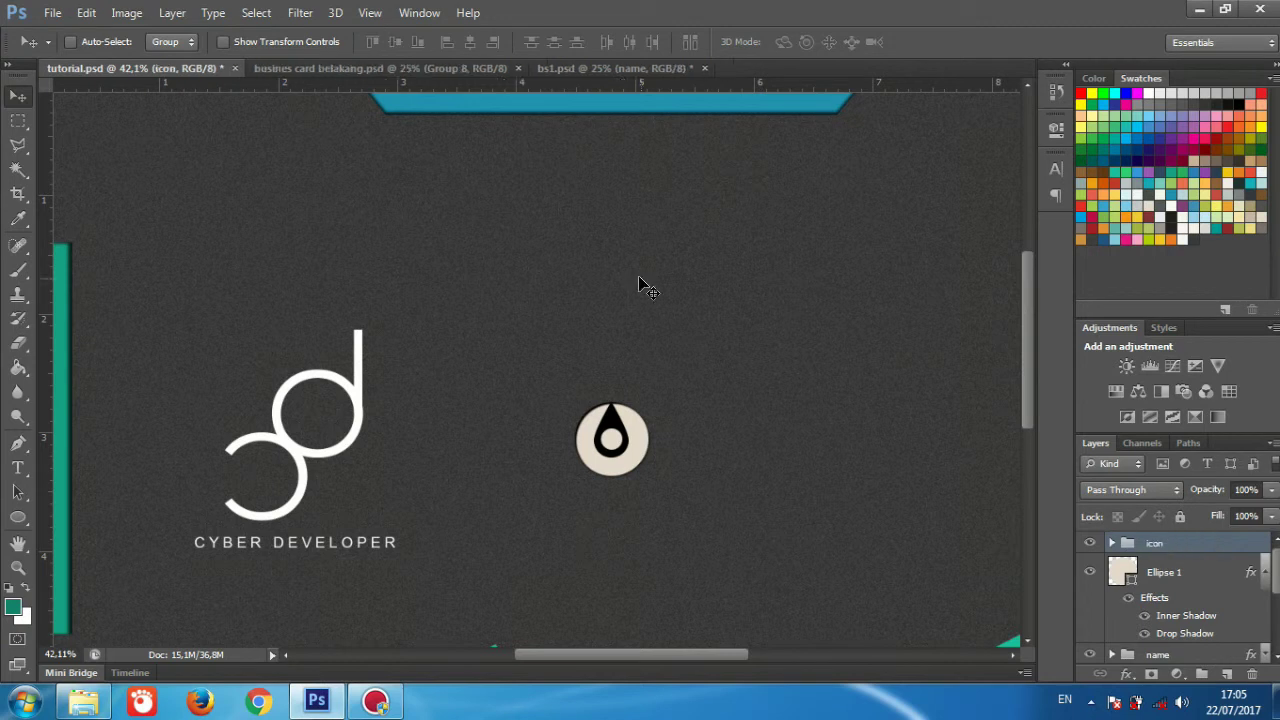
- Flip the icon group vertically into a location pin and fit the whole card in view
key(ctrl+t)
key(Return)
click(86, 12)
mouse_move(149, 362)
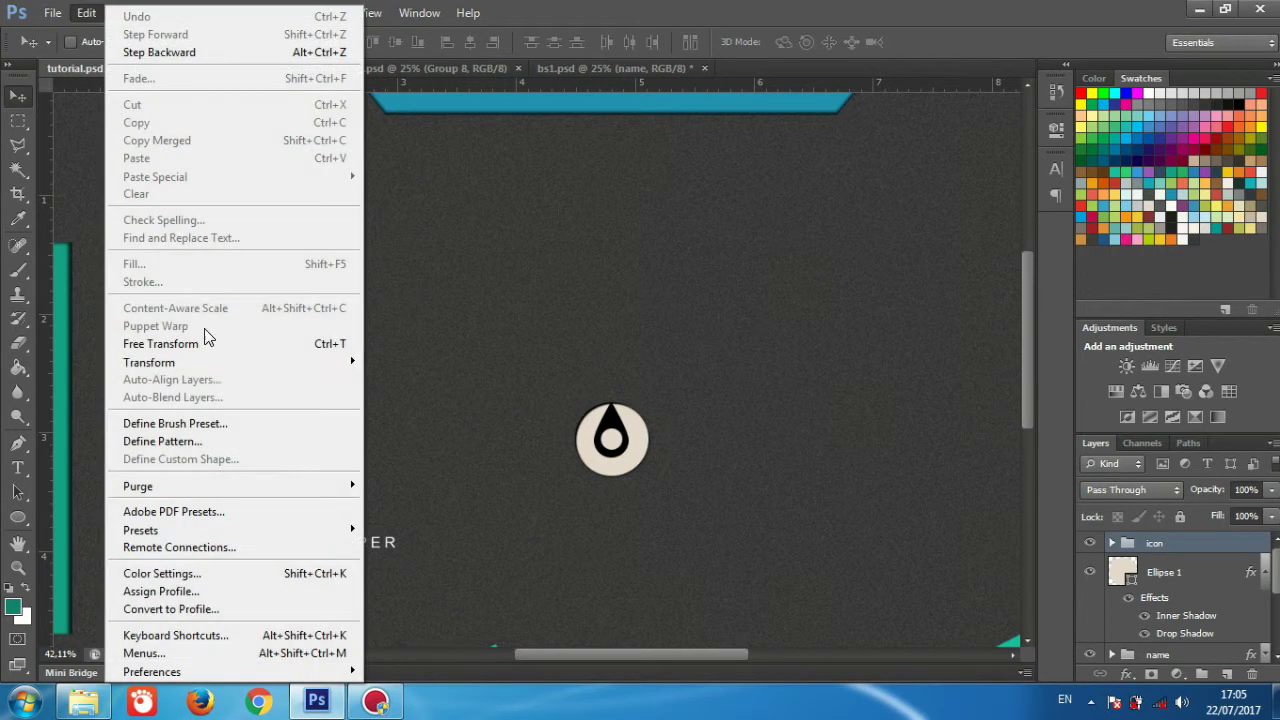
click(450, 584)
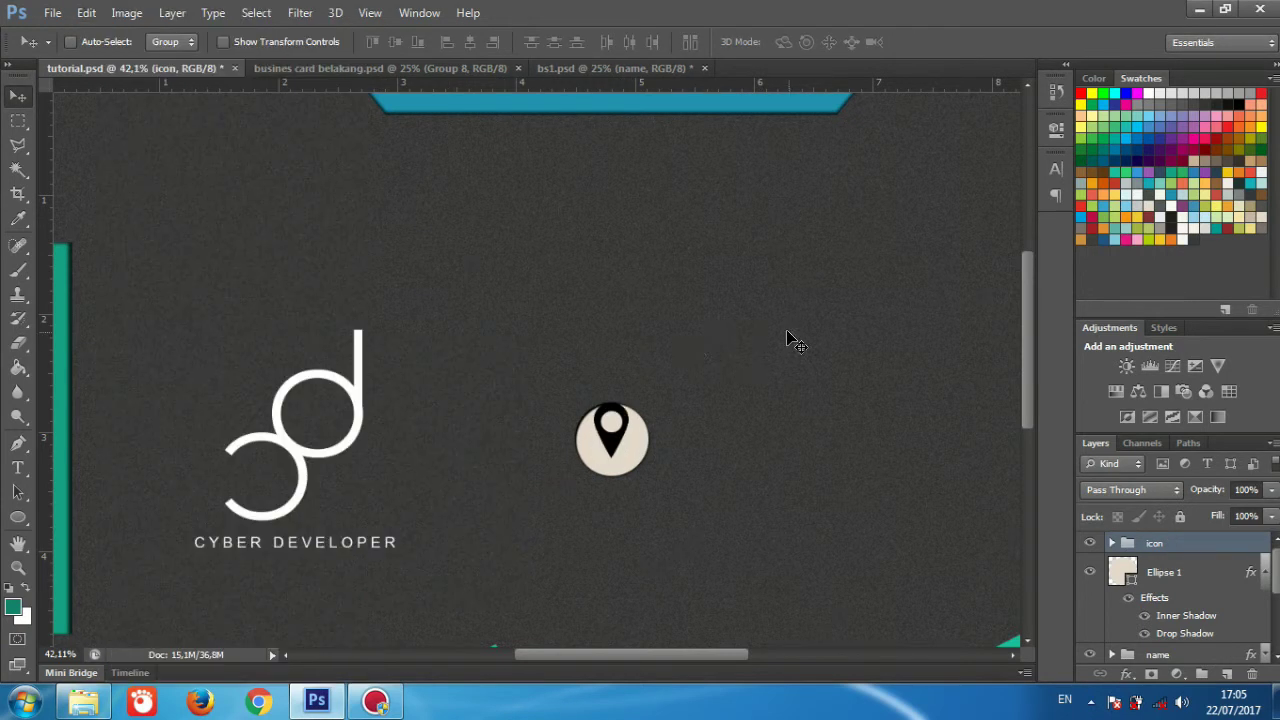
key(ctrl+0)
key(alt+f)
- Show guides and duplicate the icon group, moving copies straight down below the original pin
key(Escape)
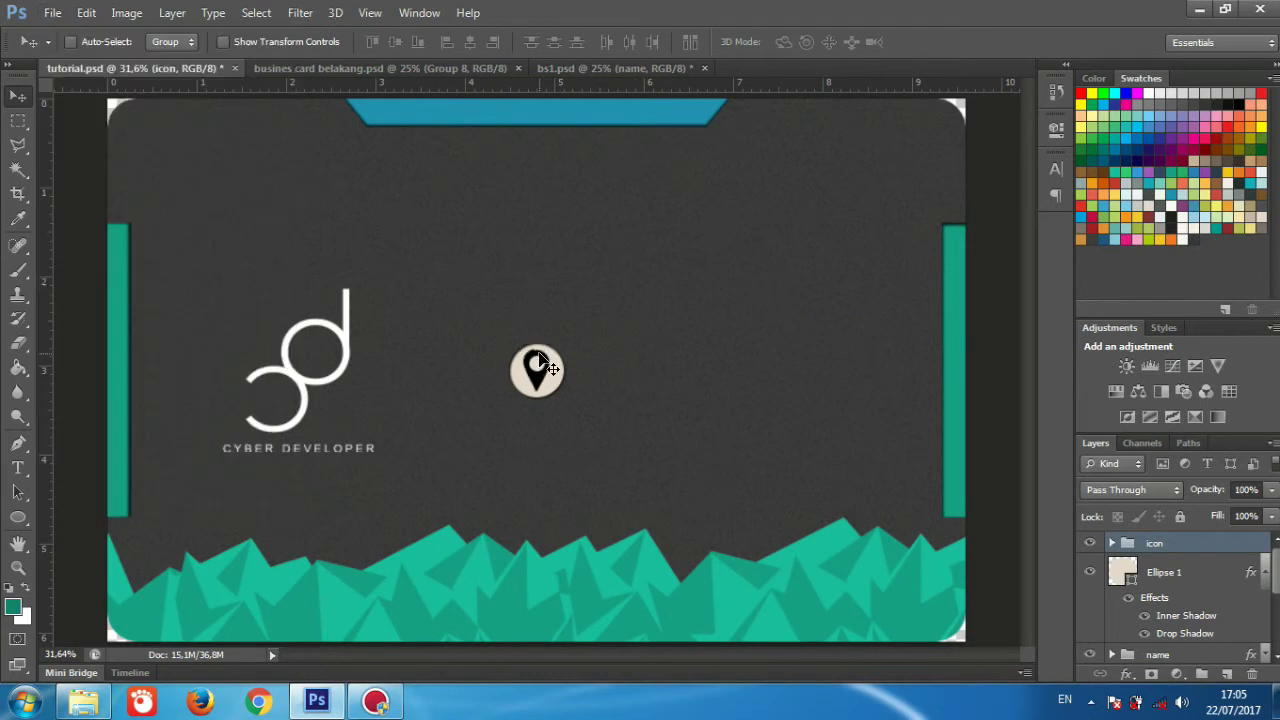
key(ctrl+semicolon)
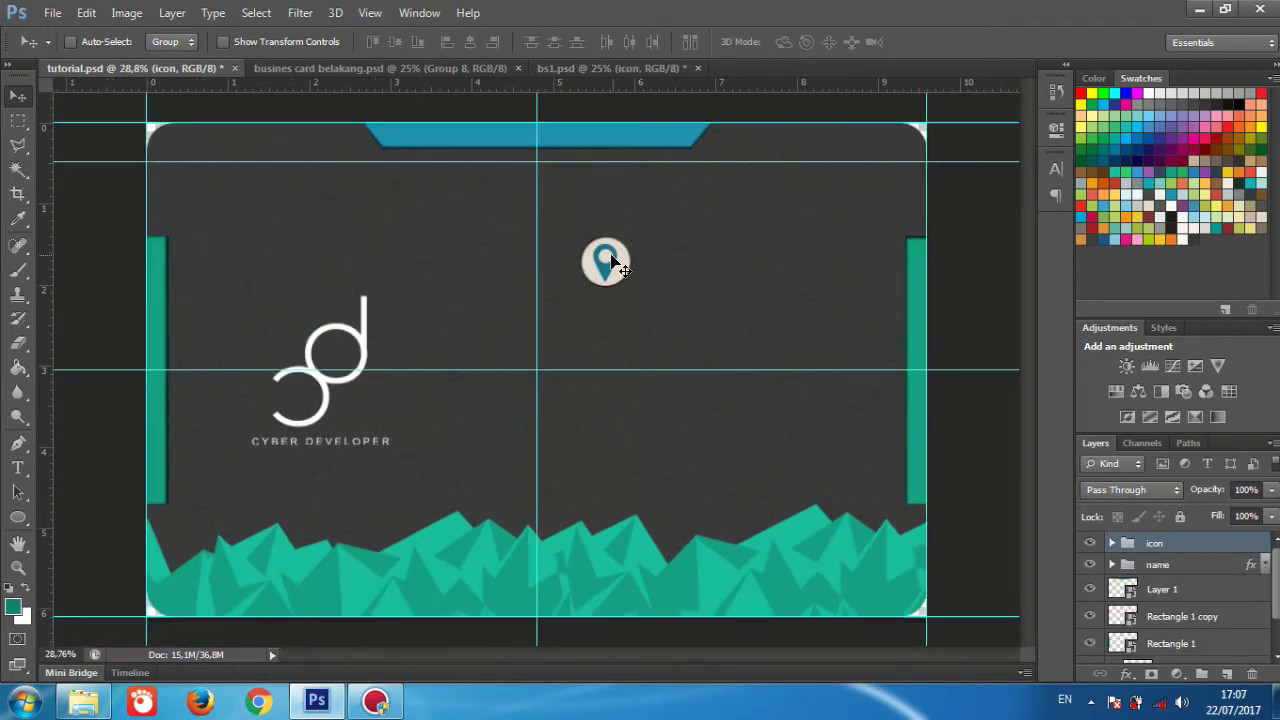
key(ctrl+j)
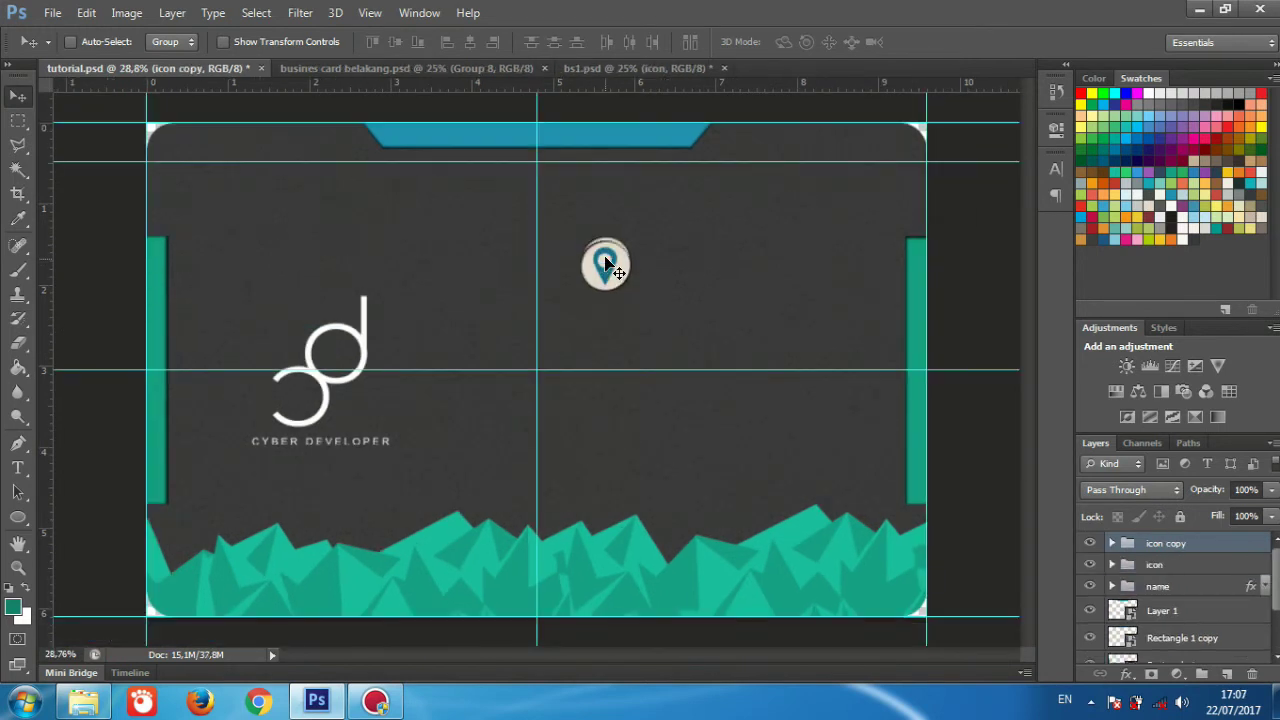
drag(605, 262, 605, 492)
key(ctrl+j)
key(ctrl+j)
click(1112, 544)
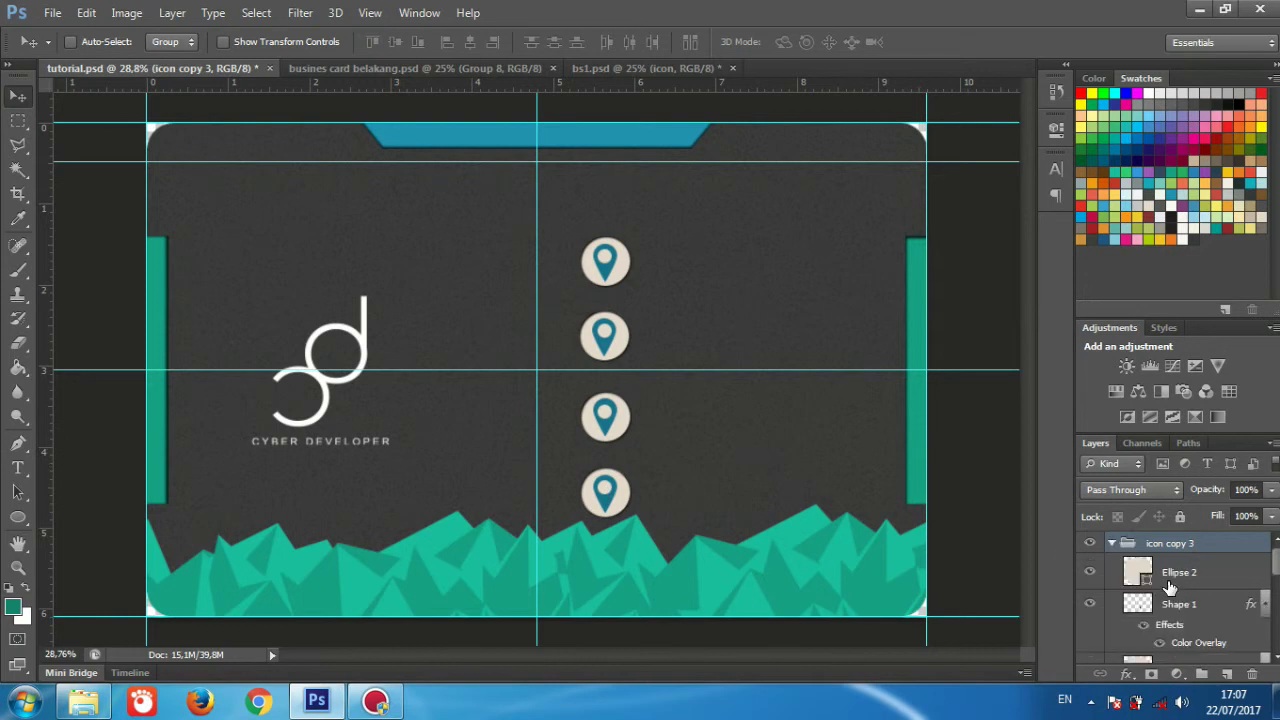
- Collapse the icon group's layers and effects, then select the whole canvas for vertical alignment
click(1090, 604)
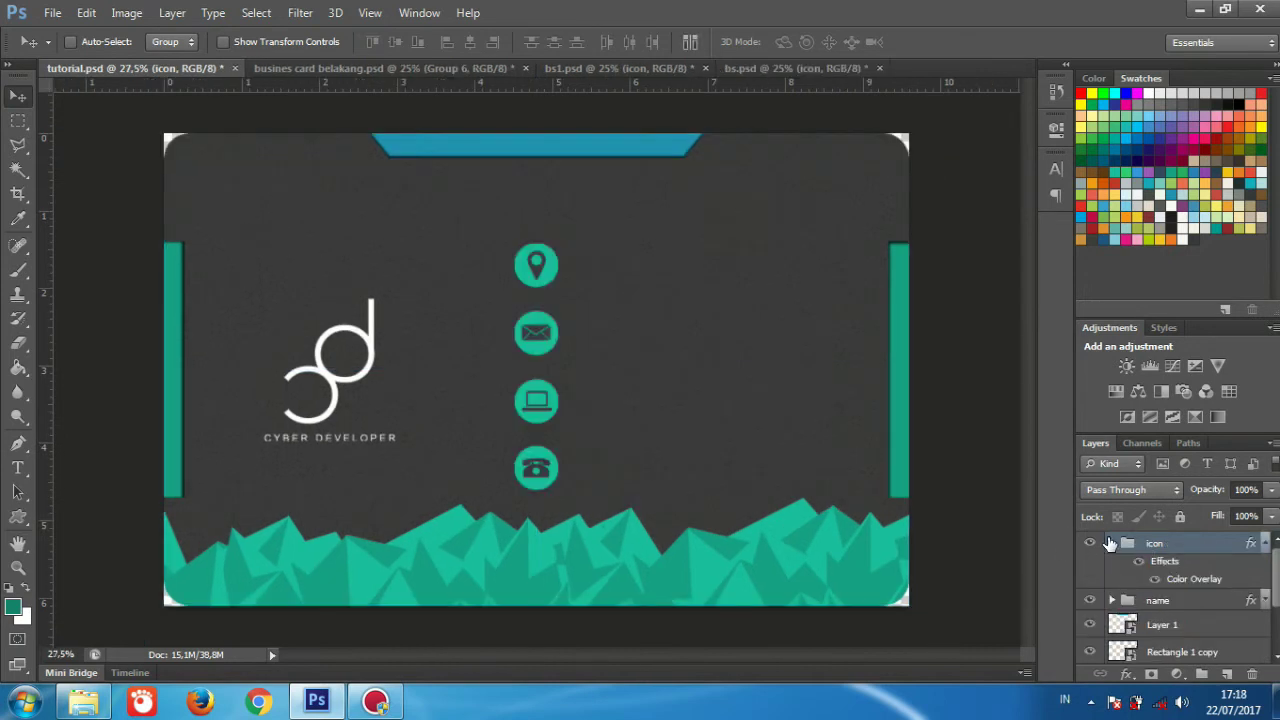
click(1110, 543)
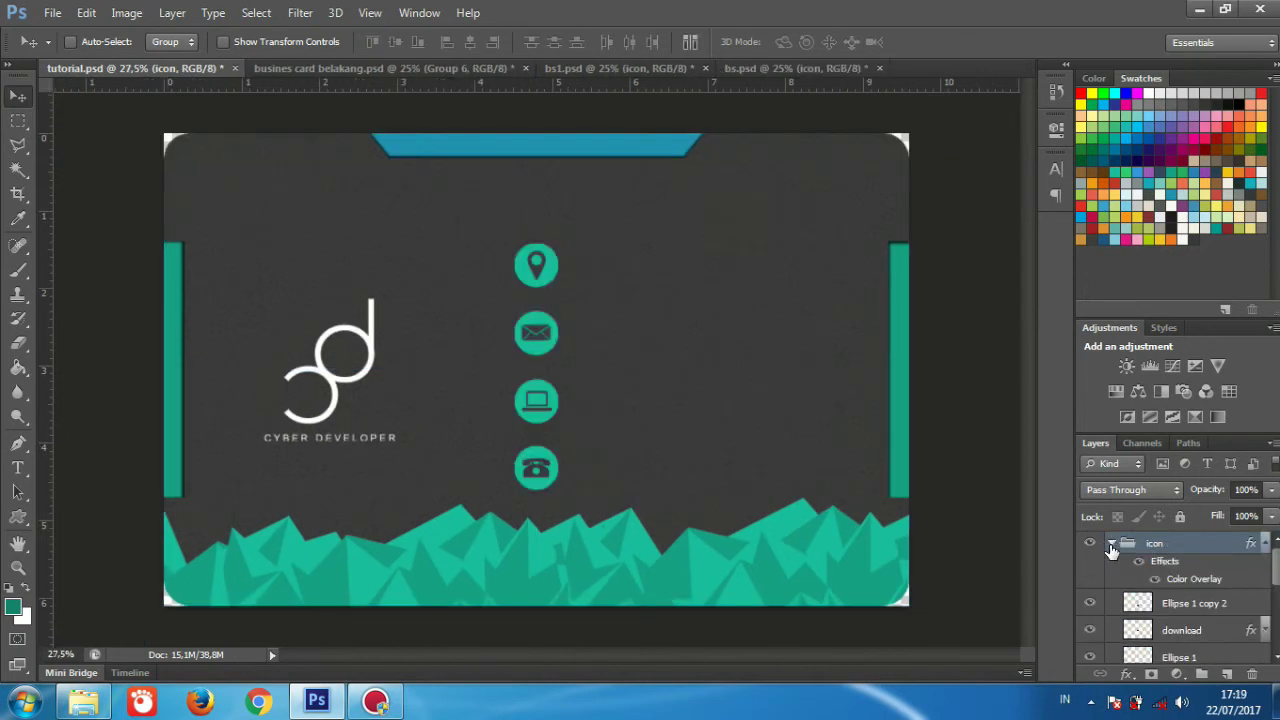
click(1112, 544)
click(1264, 544)
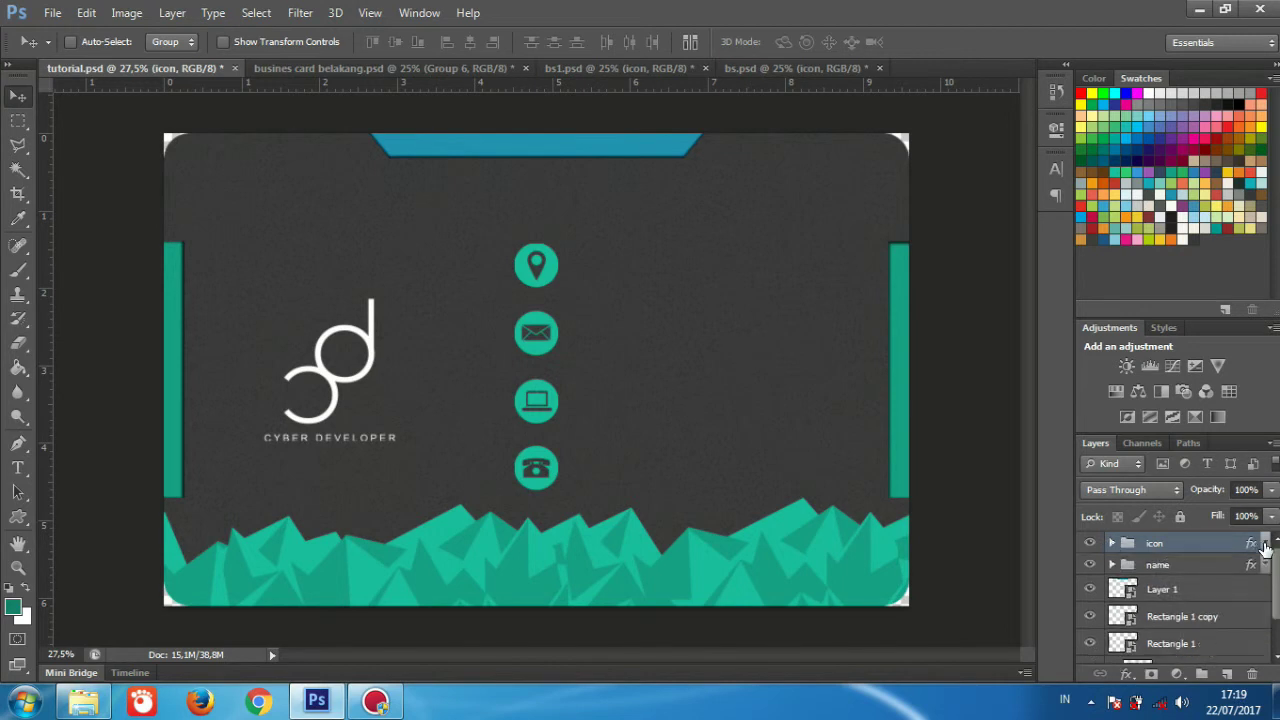
key(ctrl+a)
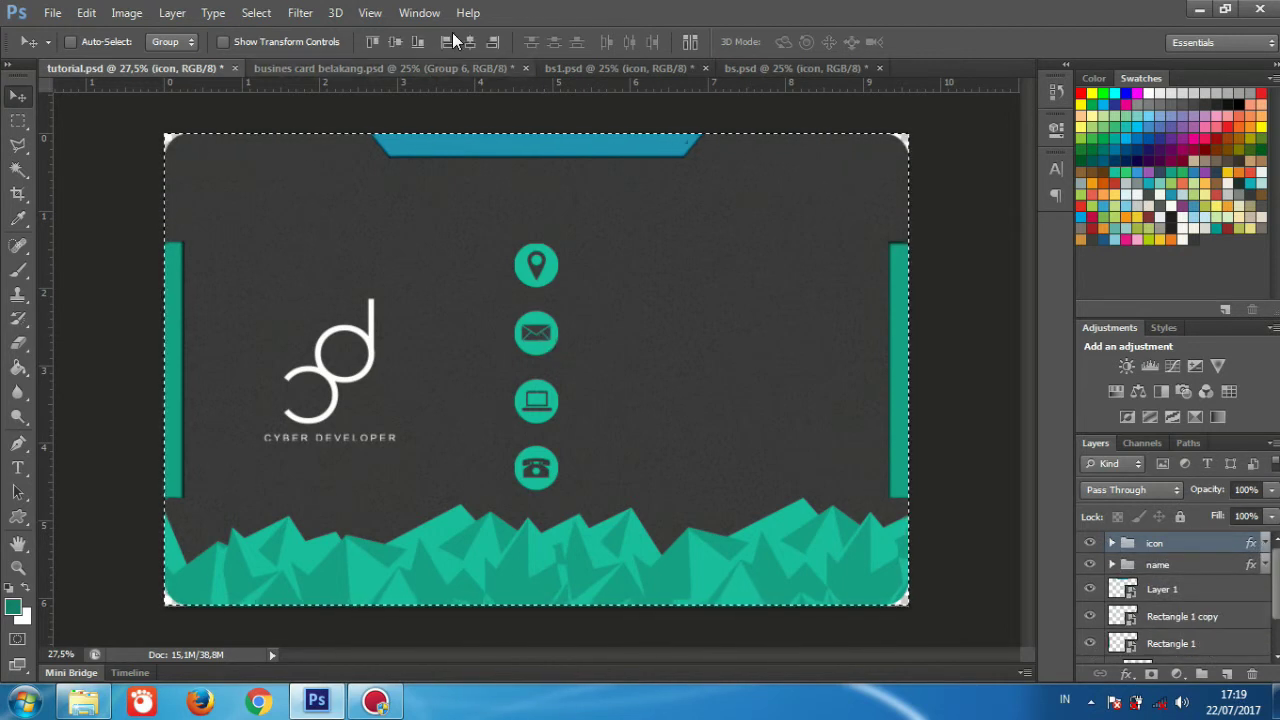
- Centre the teal icons vertically, show the guides, and shift the icon column 0.75 cm right
click(396, 42)
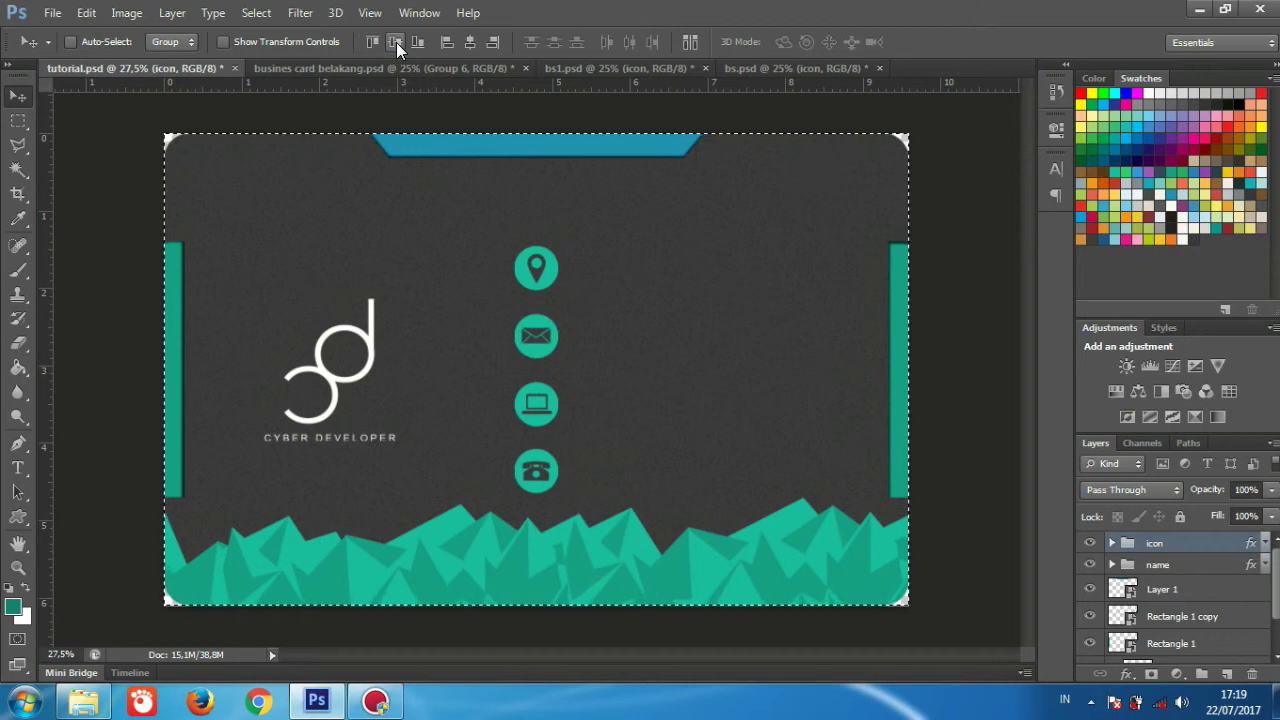
key(ctrl+d)
key(ctrl+semicolon)
mouse_move(545, 337)
mouse_down()
mouse_move(600, 337)
mouse_move(573, 335)
mouse_up()
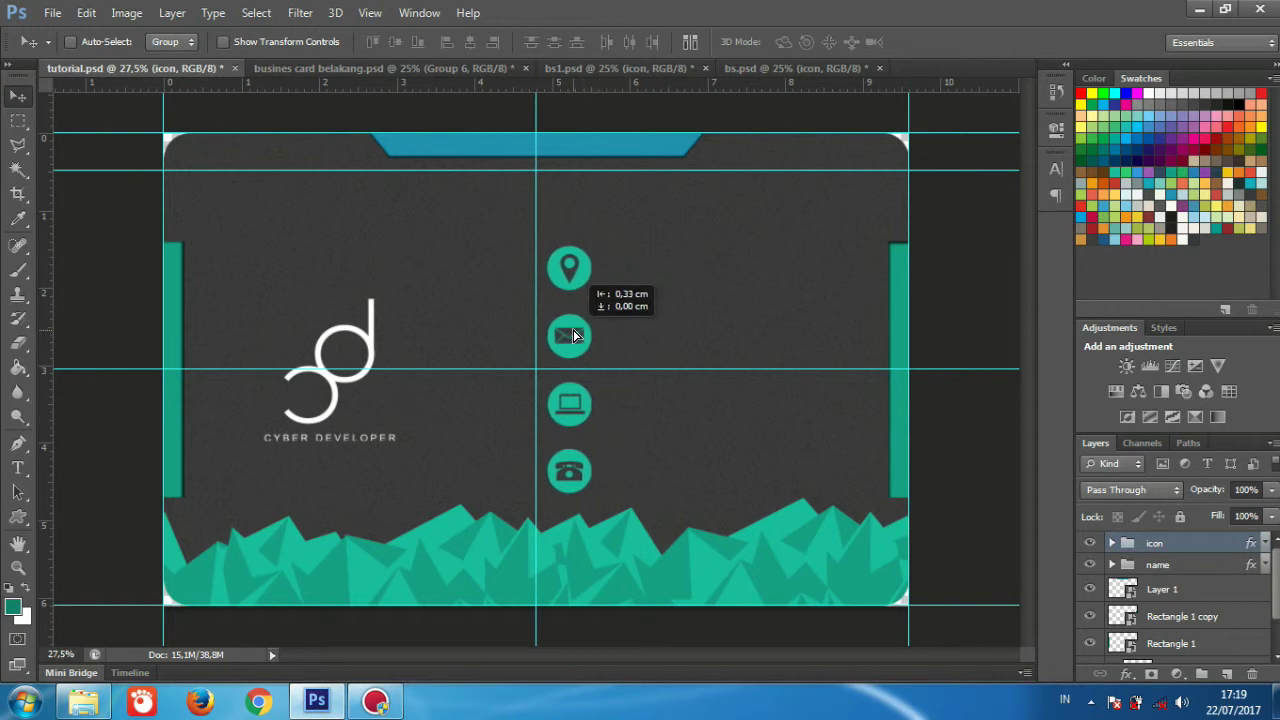
- Bring the ALAMAT contact text group from bs.psd beside the icons, then hide the guides
mouse_move(700, 386)
mouse_down()
mouse_move(685, 338)
mouse_move(695, 345)
mouse_up()
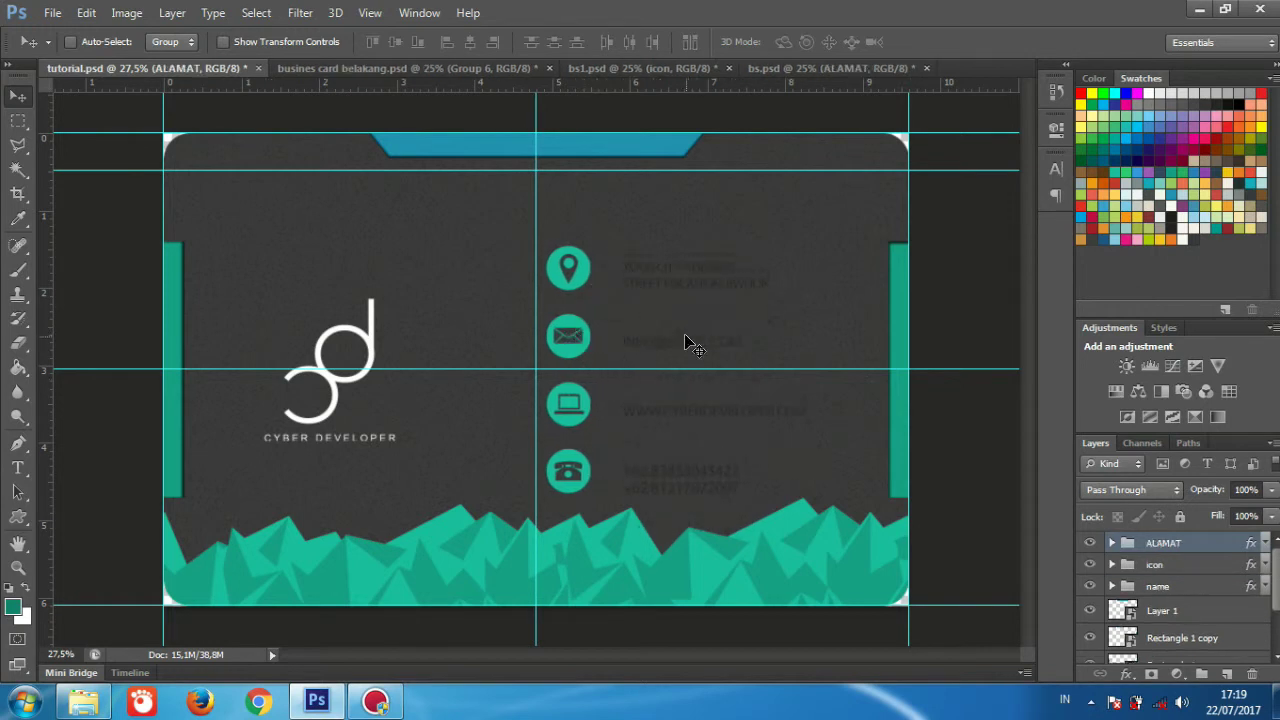
drag(1253, 548, 1252, 673)
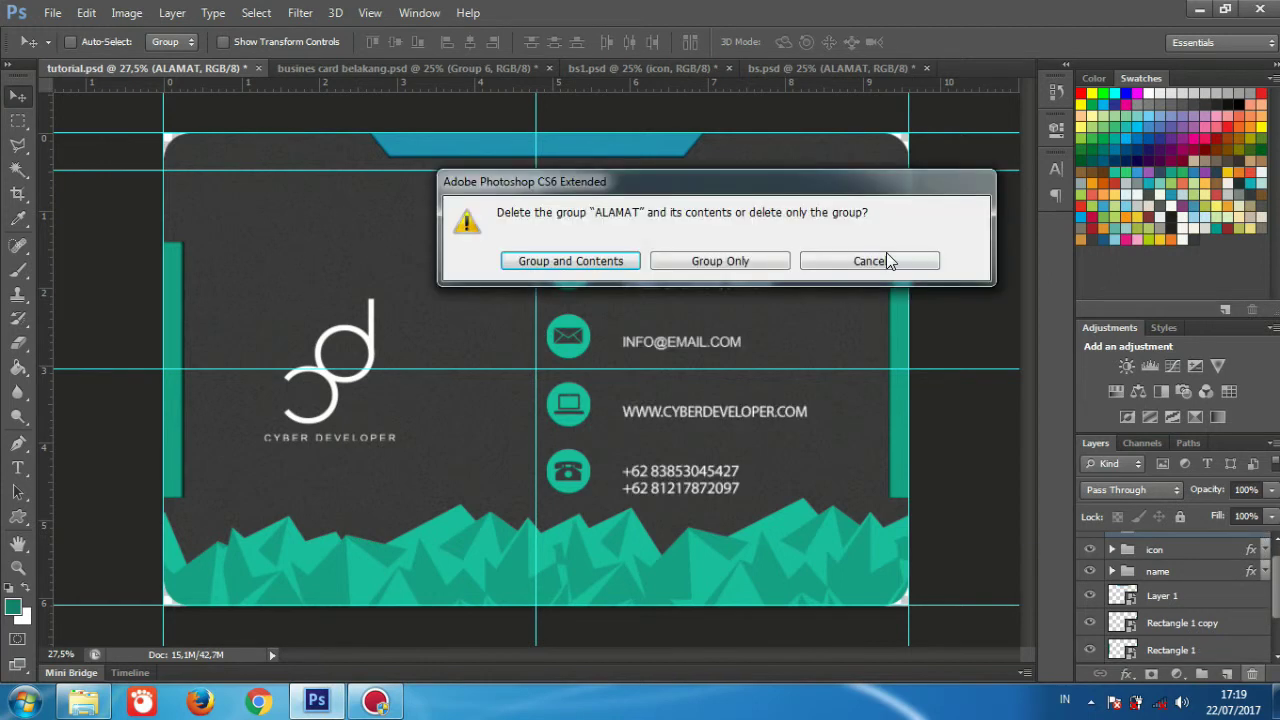
click(894, 266)
scroll(1218, 606, up, 1)
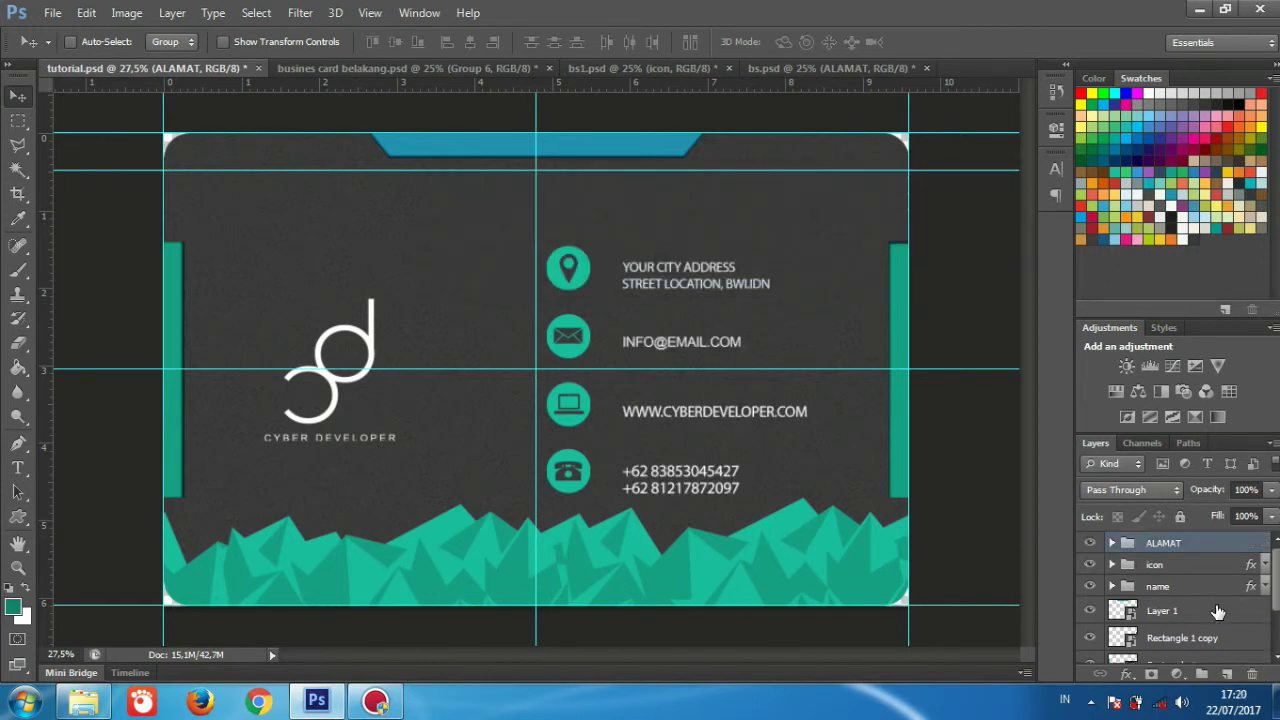
drag(688, 338, 657, 340)
key(shift+Right)
key(shift+Right)
key(shift+Right)
key(shift+Right)
key(shift+Right)
key(shift+Right)
key(shift+Right)
key(shift+Right)
key(shift+Right)
key(shift+Right)
key(shift+Right)
key(shift+Right)
key(shift+Right)
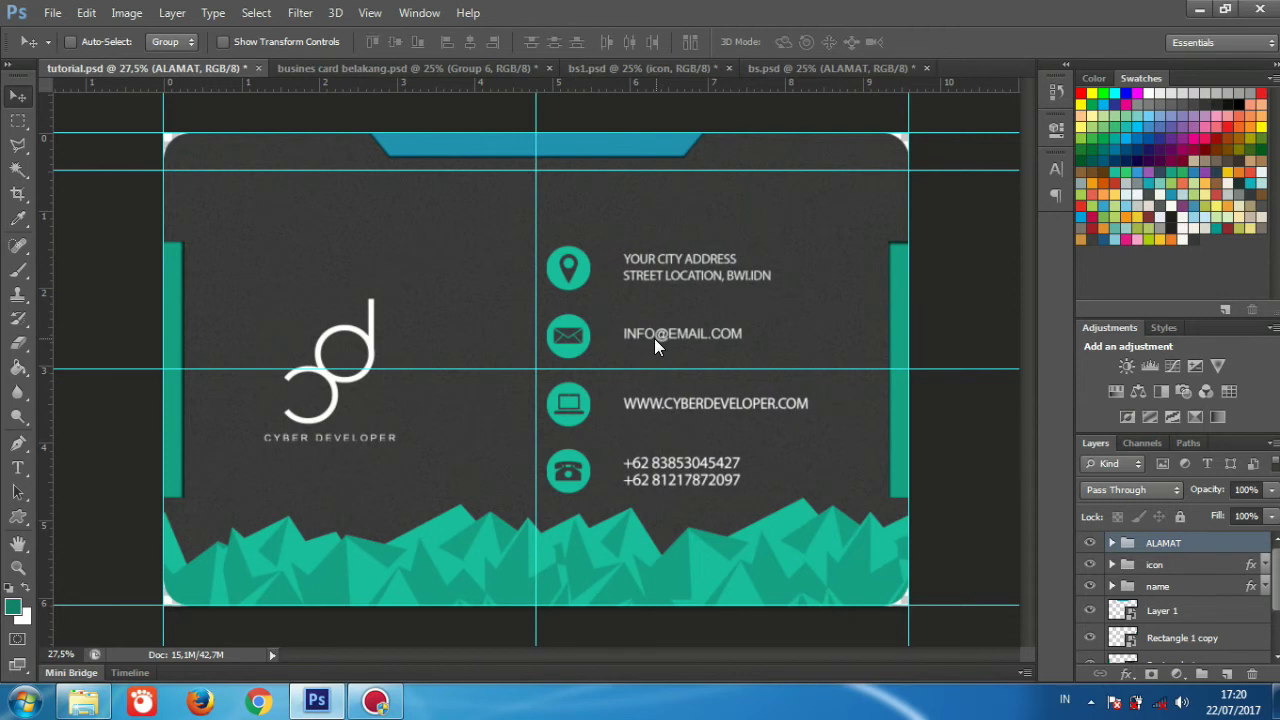
key(ctrl+h)
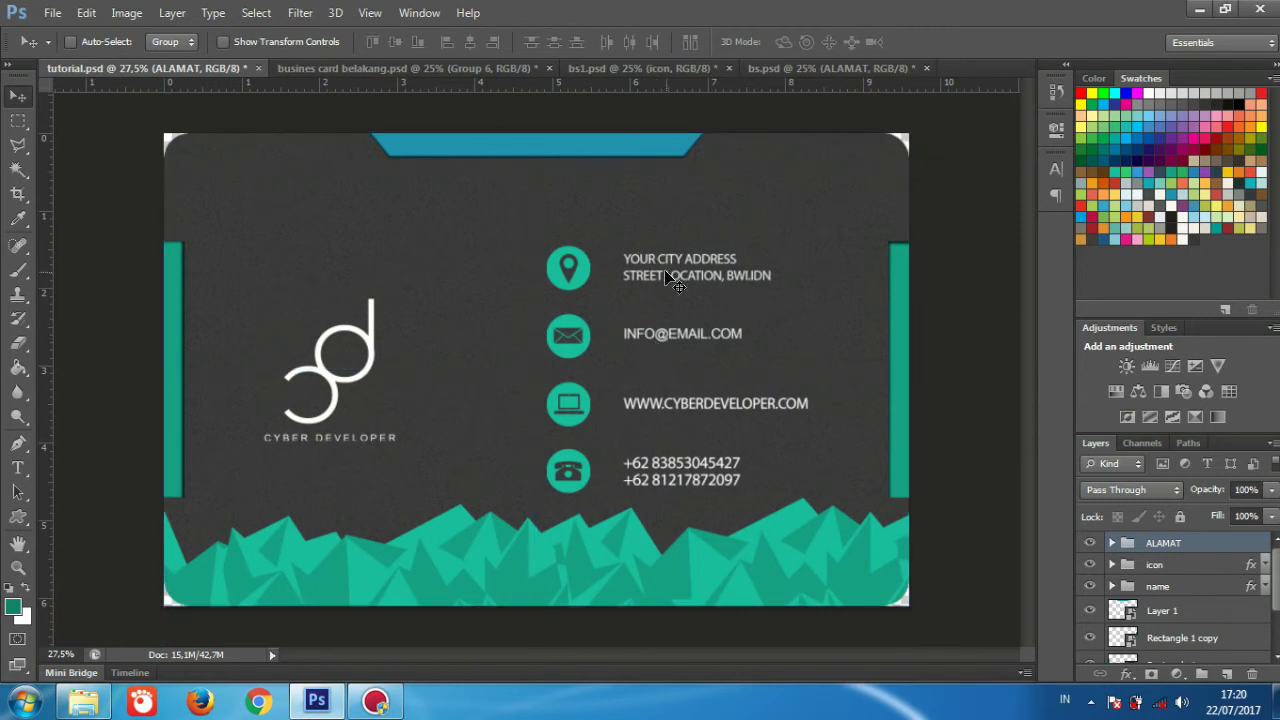
- Start a new text layer at the card's top-left and type the cardholder's surname
click(778, 66)
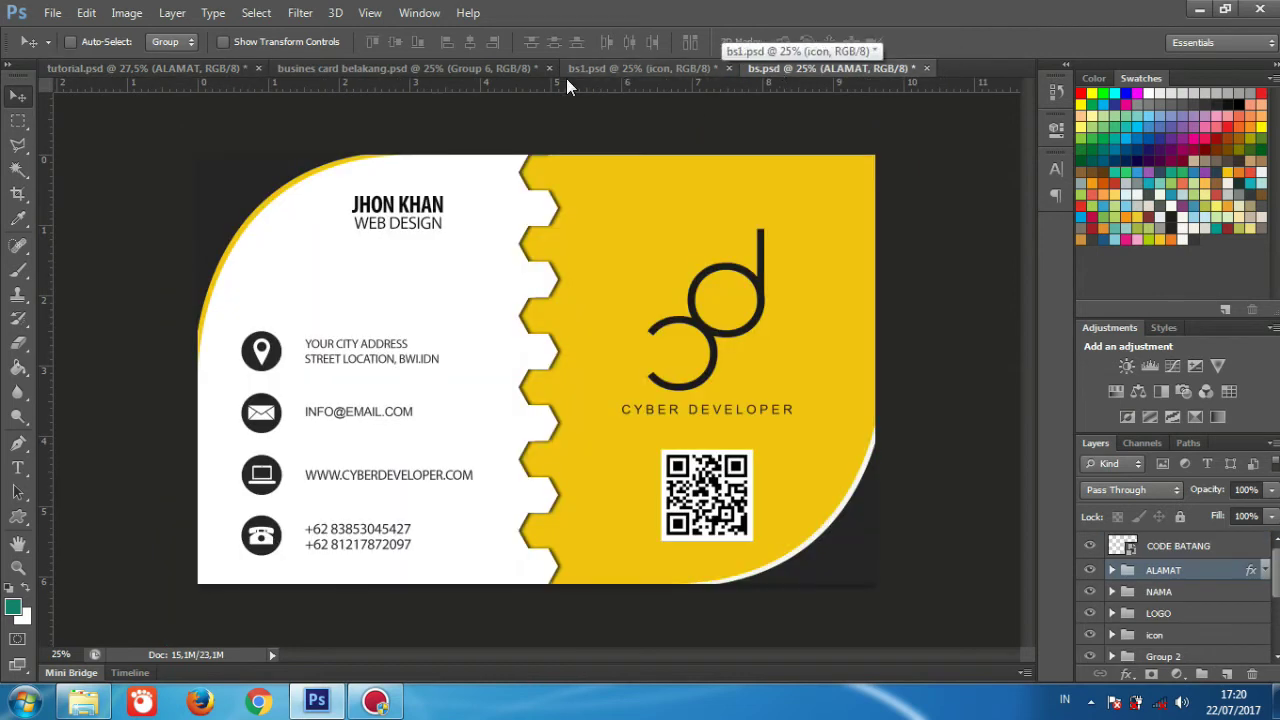
click(148, 67)
key(y)
key(t)
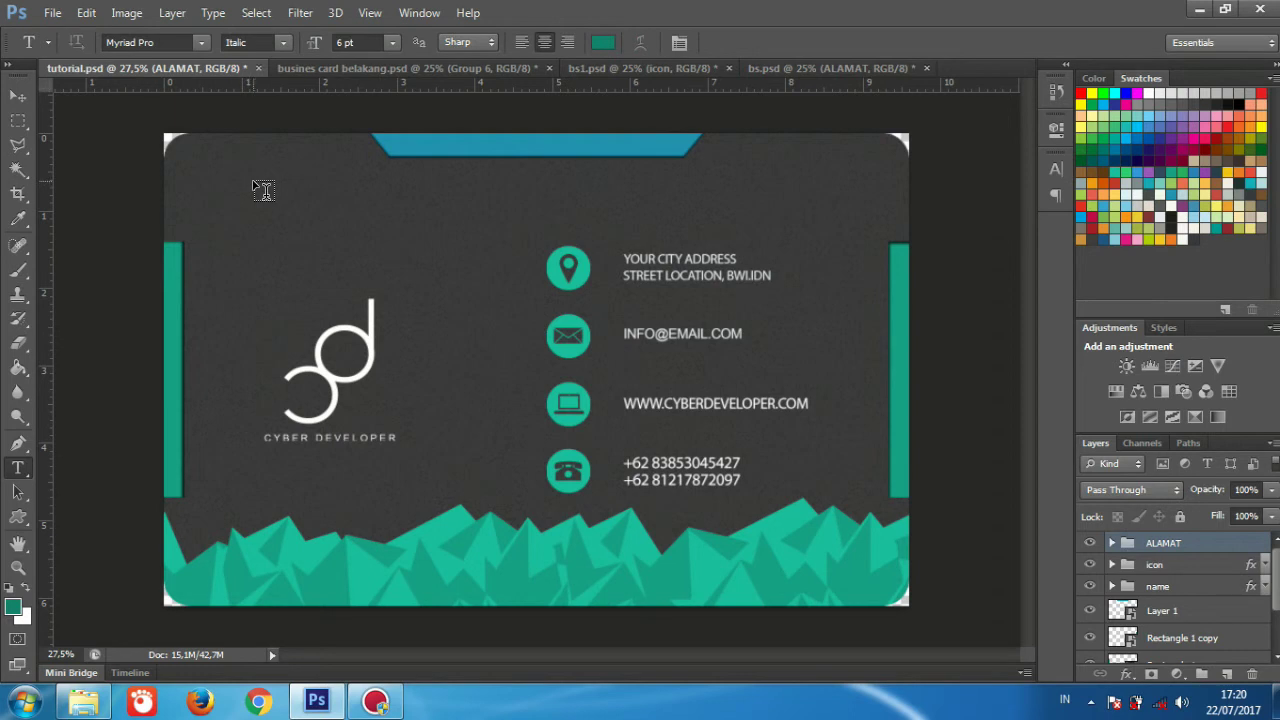
click(254, 183)
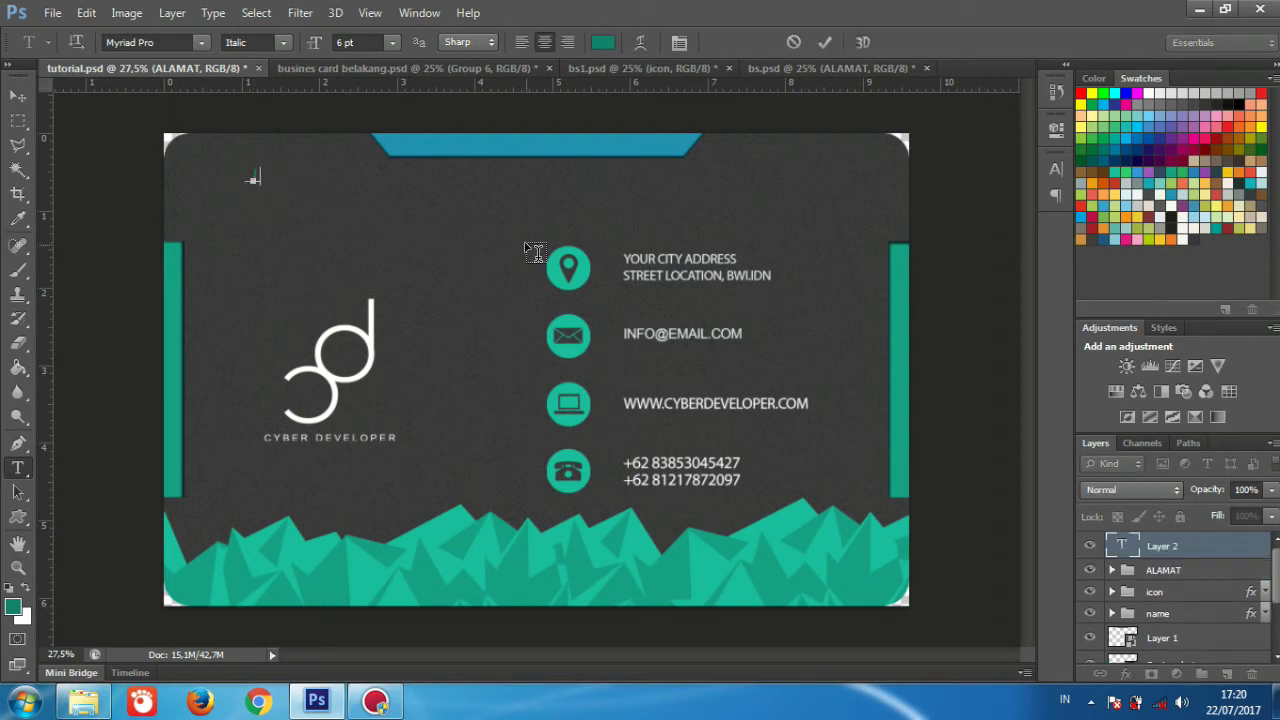
text(KHAN)
- Set the name's font style to Myriad Pro Semibold
key(ctrl+a)
click(284, 43)
click(290, 89)
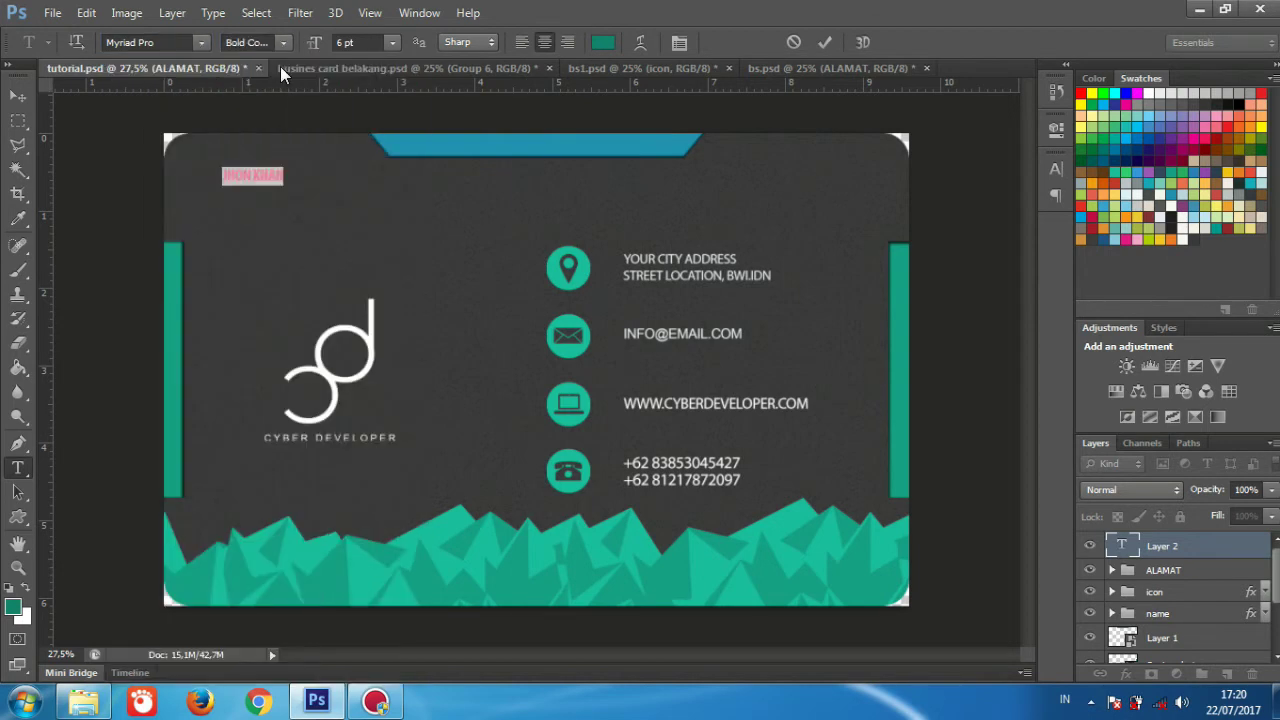
click(284, 43)
click(294, 102)
click(283, 46)
click(303, 153)
- Make the name text white at 9 pt and commit it
click(602, 42)
click(769, 305)
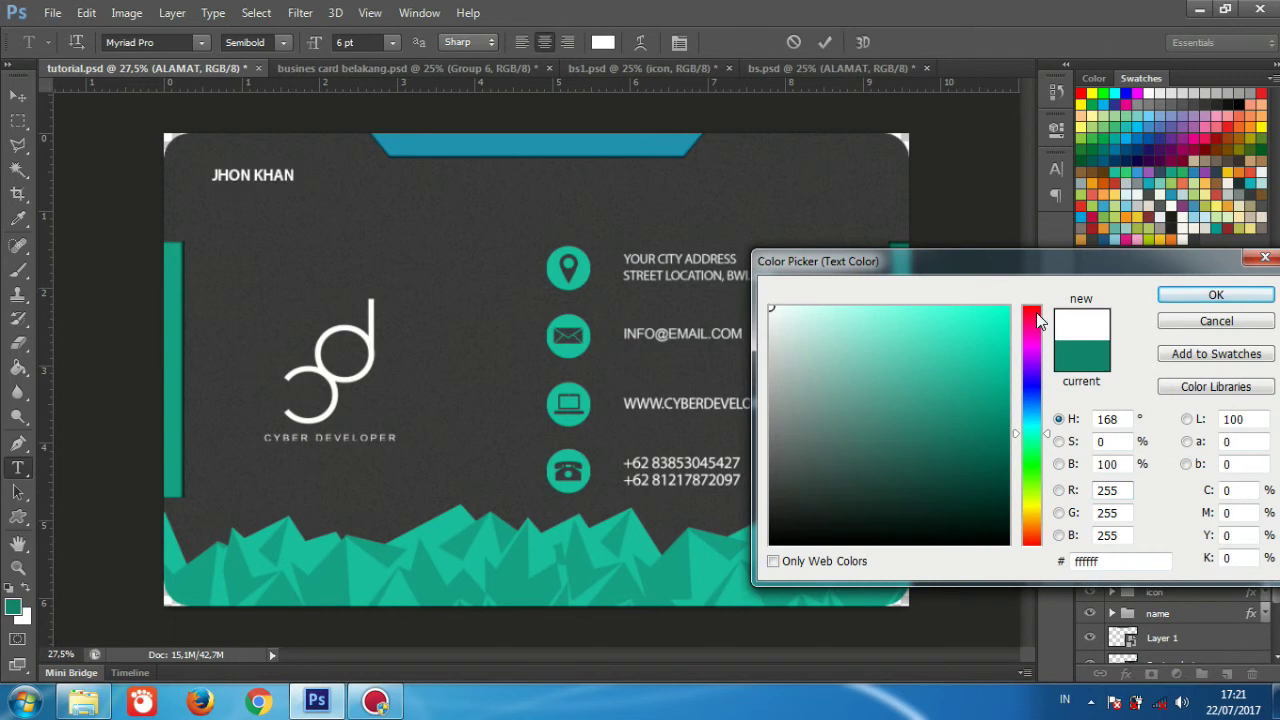
click(1216, 295)
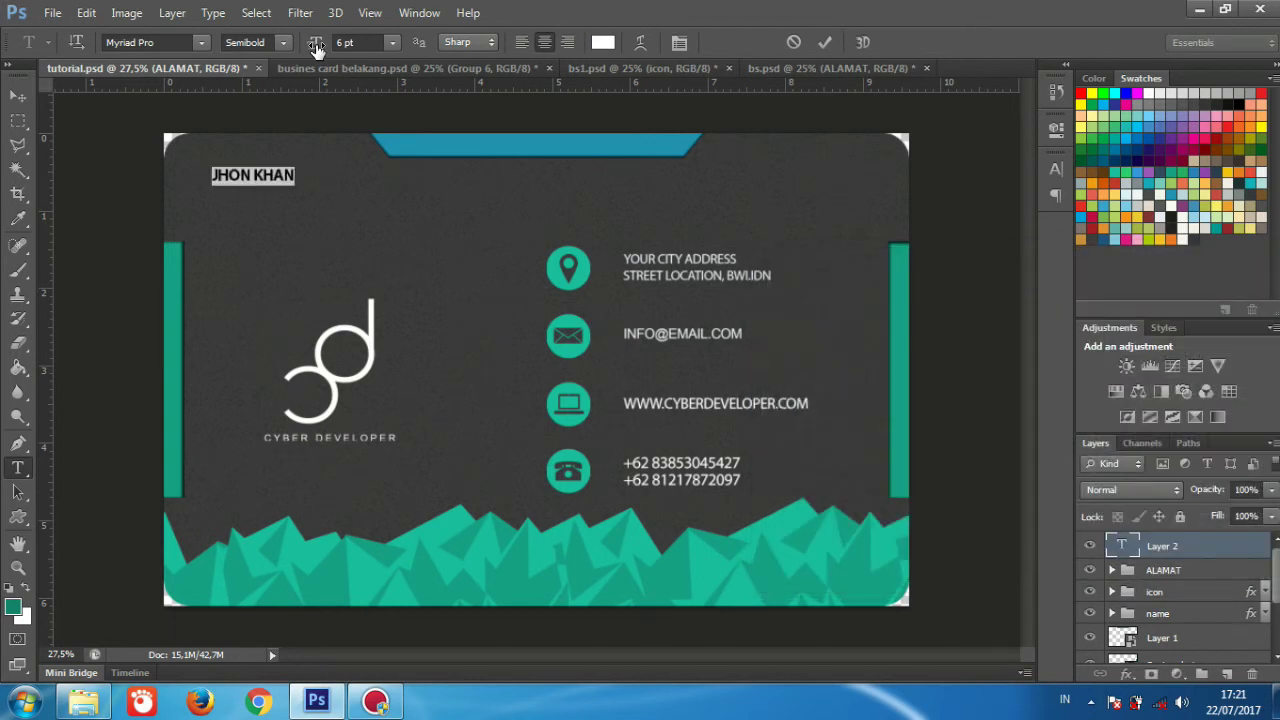
drag(318, 48, 320, 48)
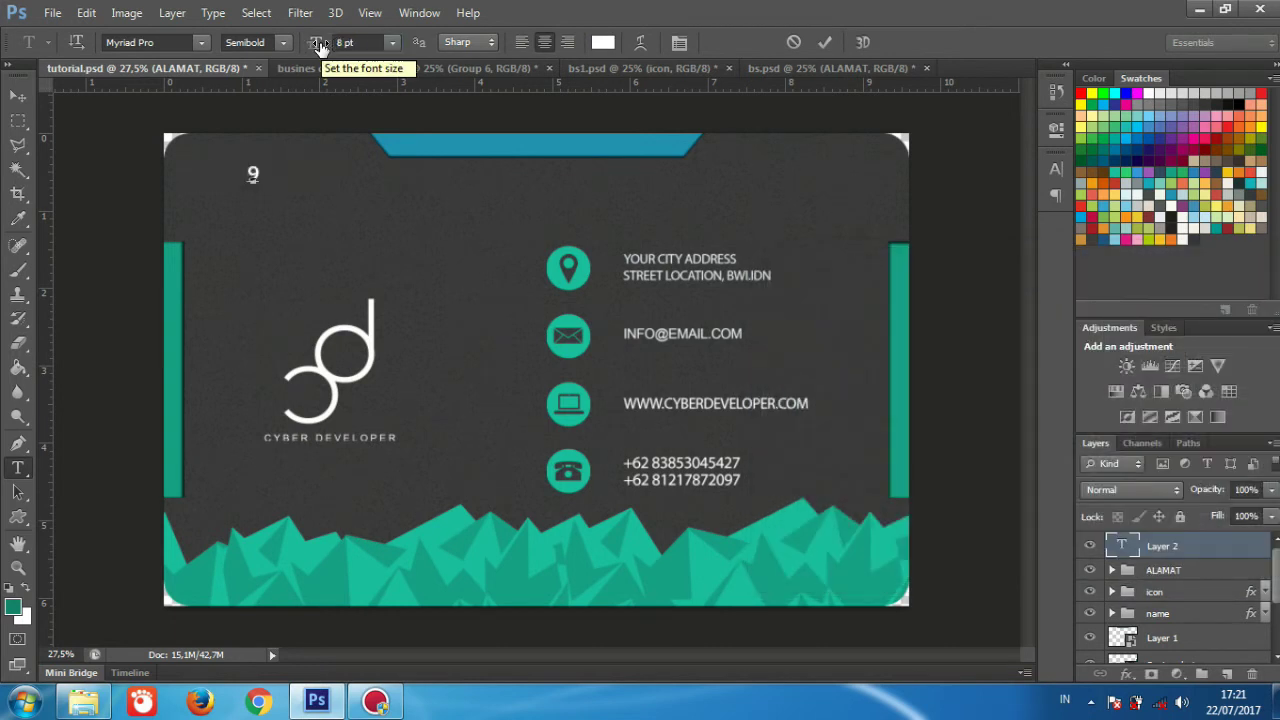
click(345, 43)
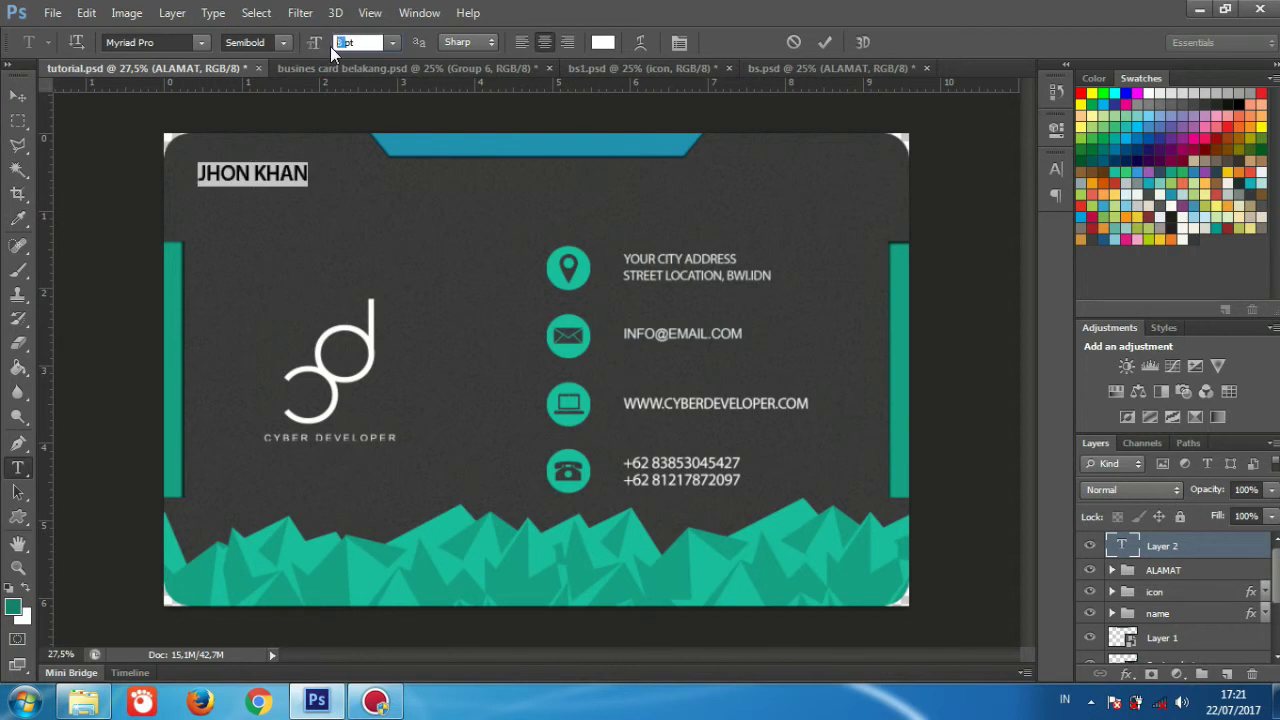
key(Up)
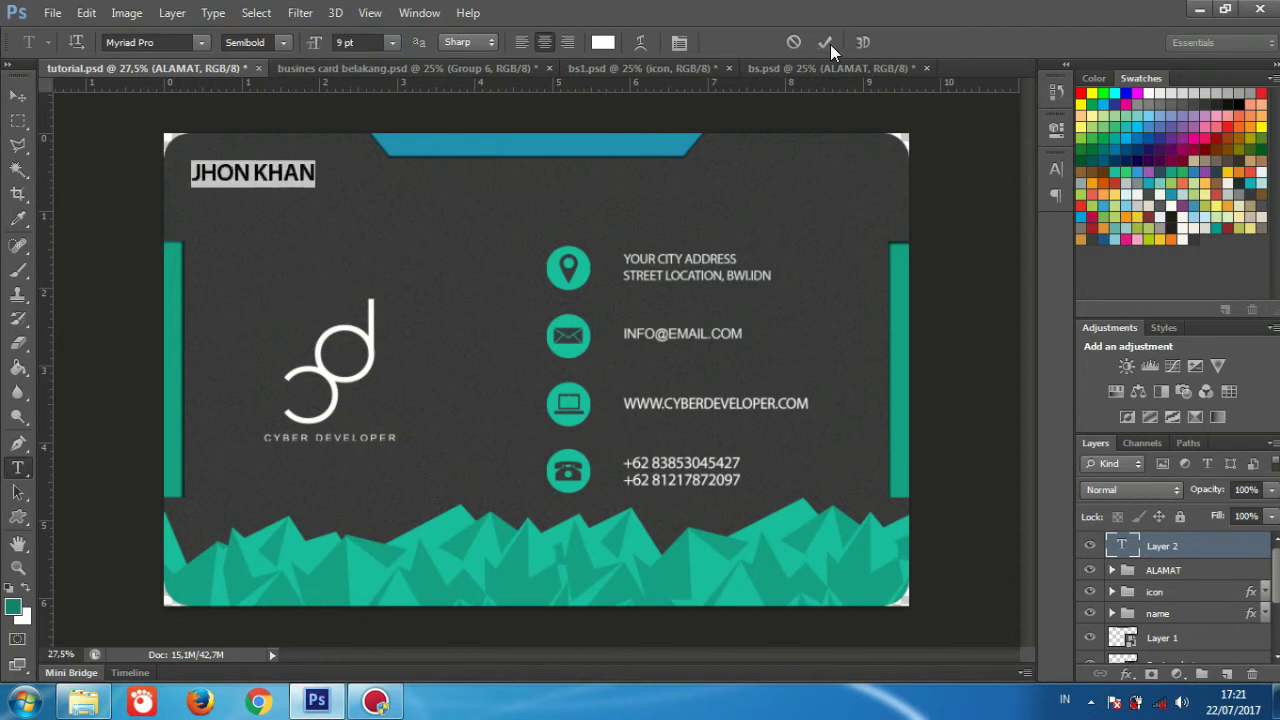
click(824, 42)
- Add 'WEB DESIGN' below the name in 6 pt Regular
click(243, 206)
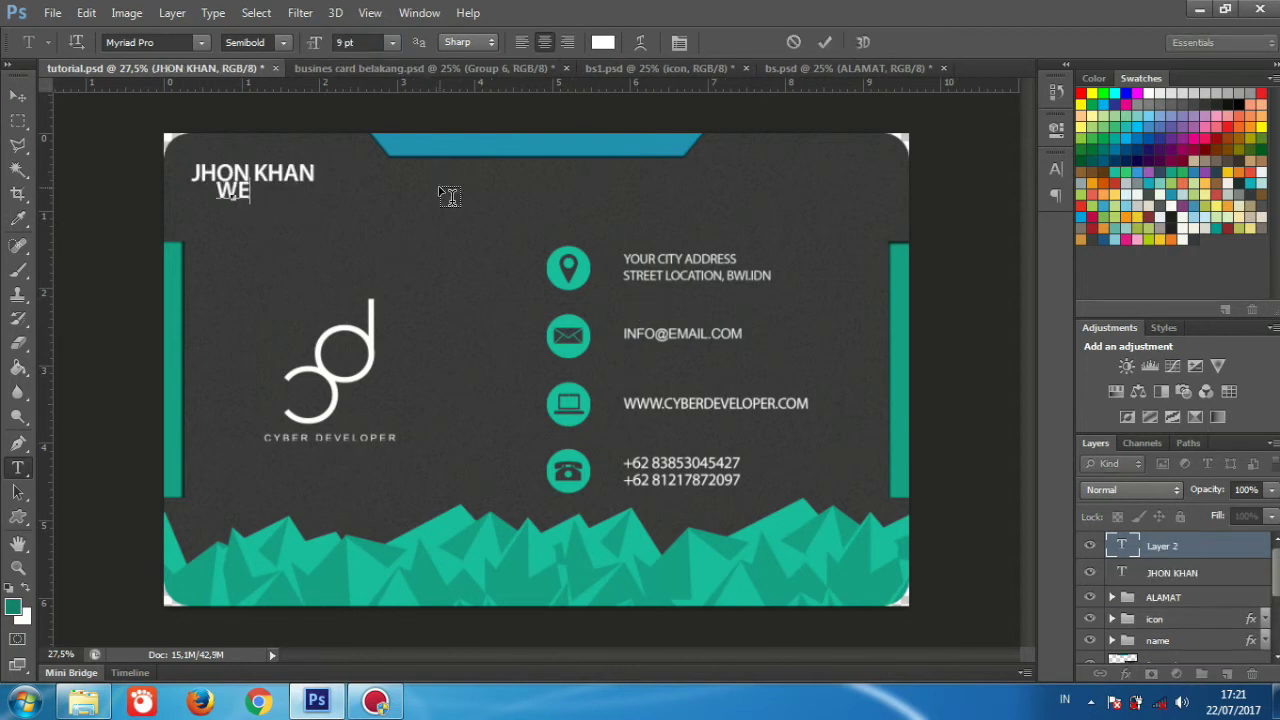
text(WEB DESIGN)
key(ctrl+a)
drag(316, 42, 296, 42)
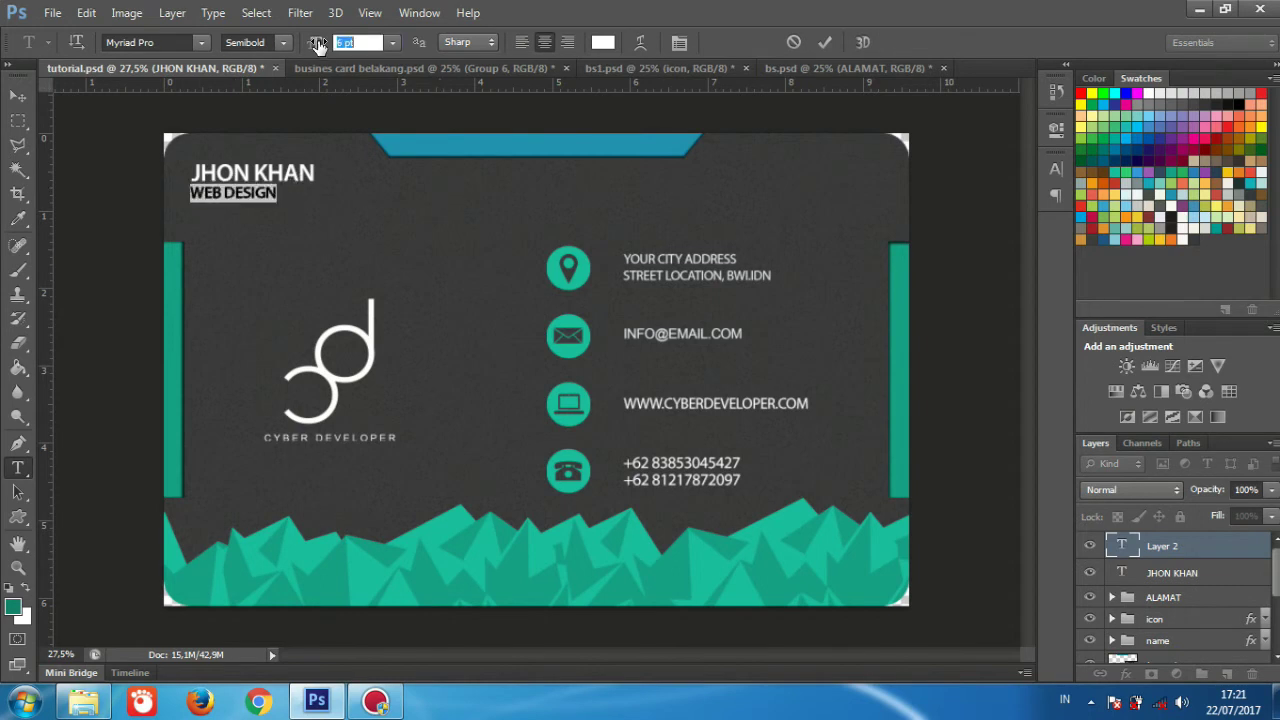
click(284, 43)
click(292, 116)
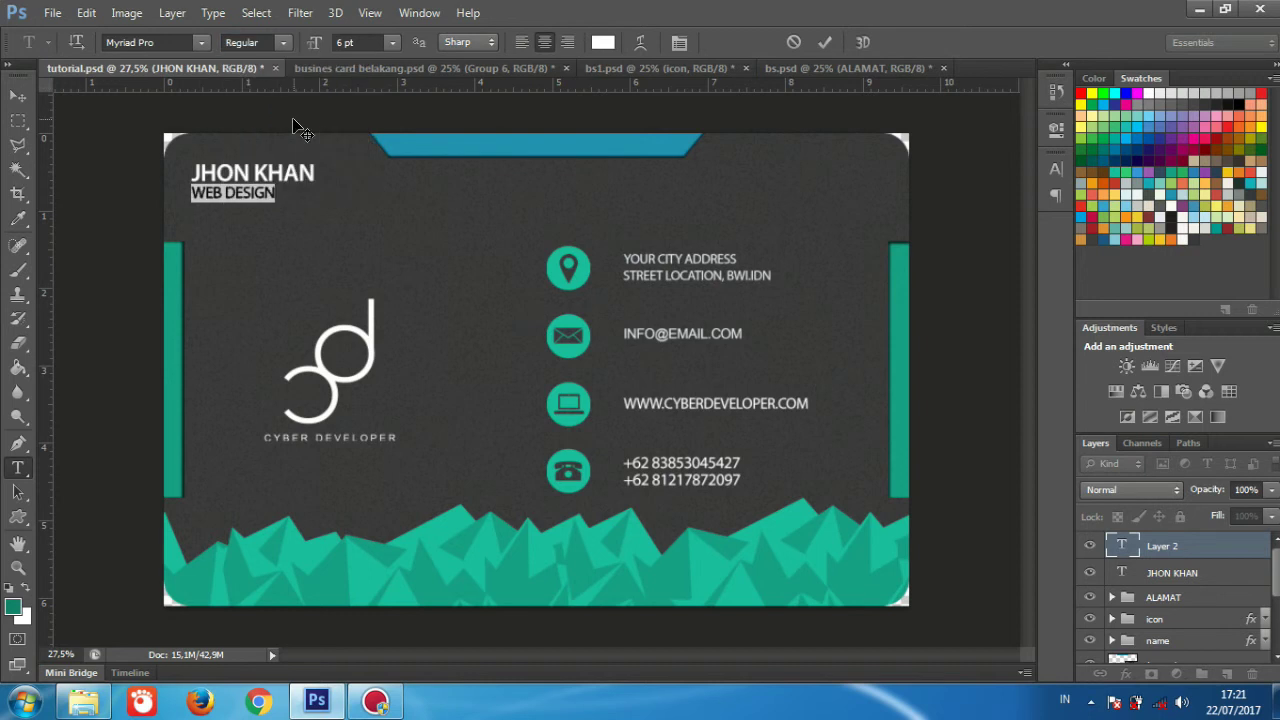
click(826, 42)
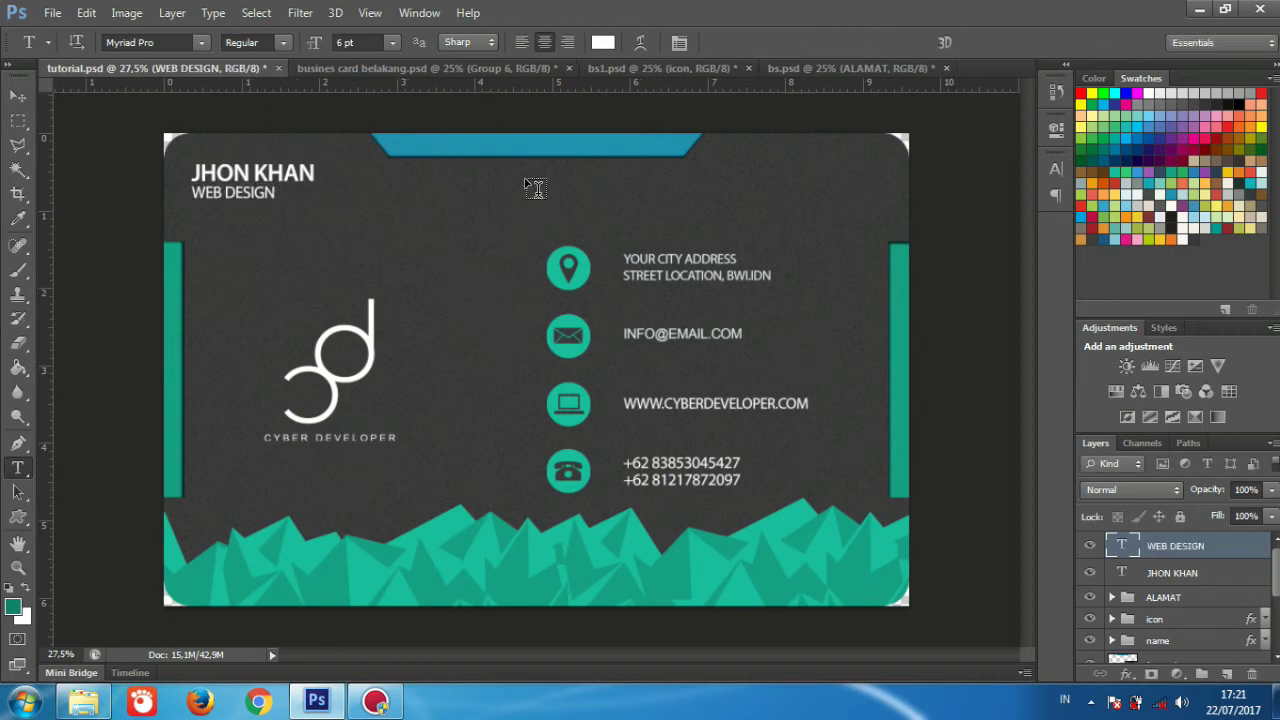
- Nudge the WEB DESIGN line slightly right and down under the name
key(v)
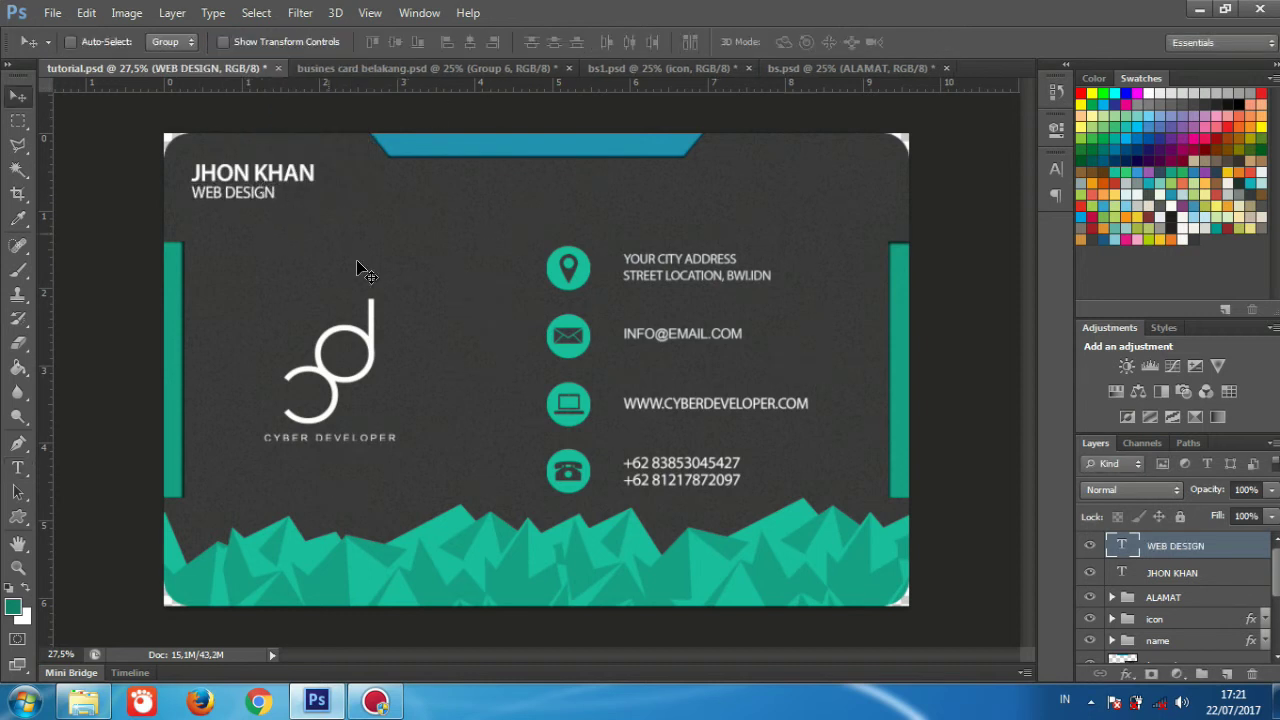
key(shift+Right)
key(shift+Right)
key(shift+Right)
key(Down)
key(shift+Right)
key(Down)
key(Right)
key(Right)
key(Right)
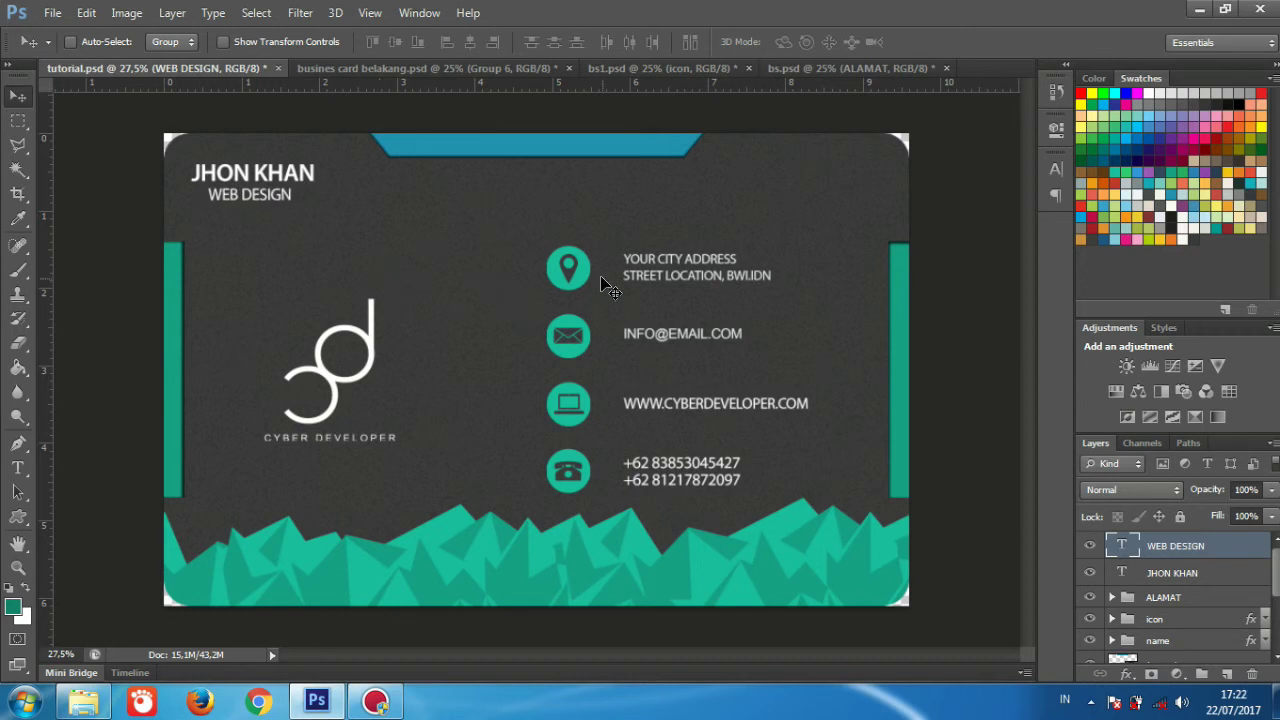
- Group the name and WEB DESIGN layers into a group named 'name'
shift+click(1204, 574)
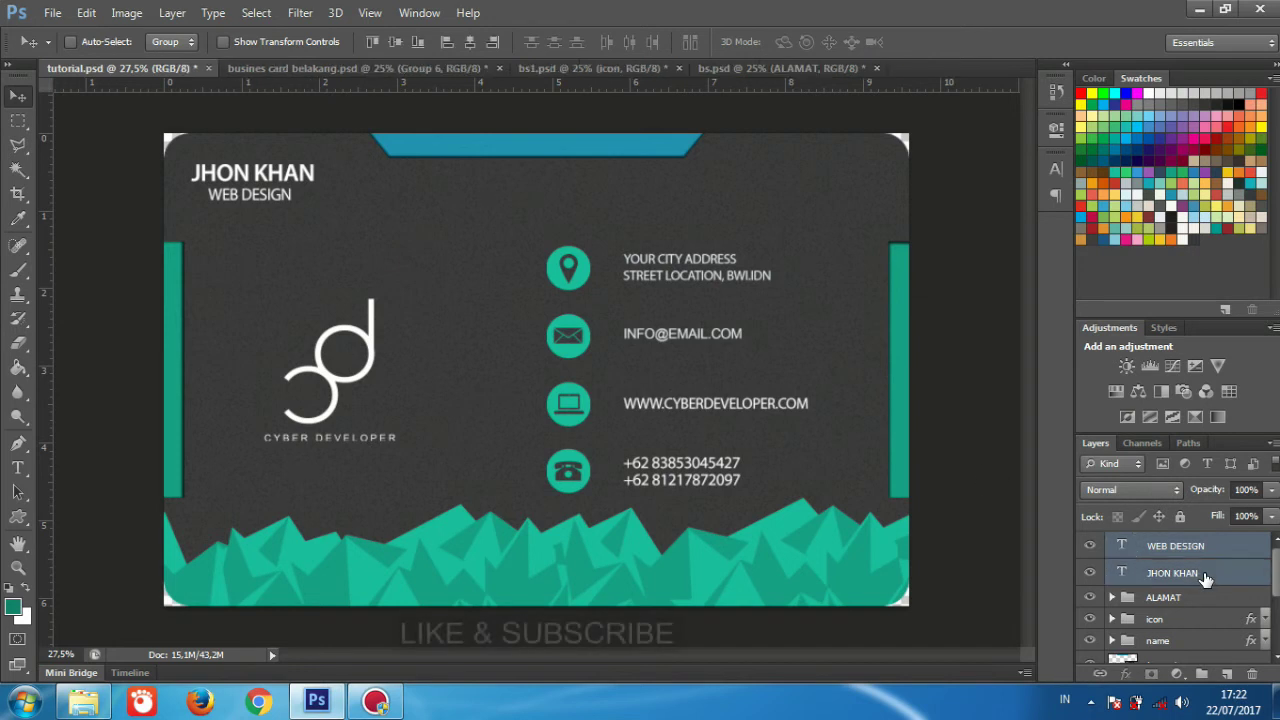
key(ctrl+g)
double_click(1165, 543)
text(name)
key(Return)
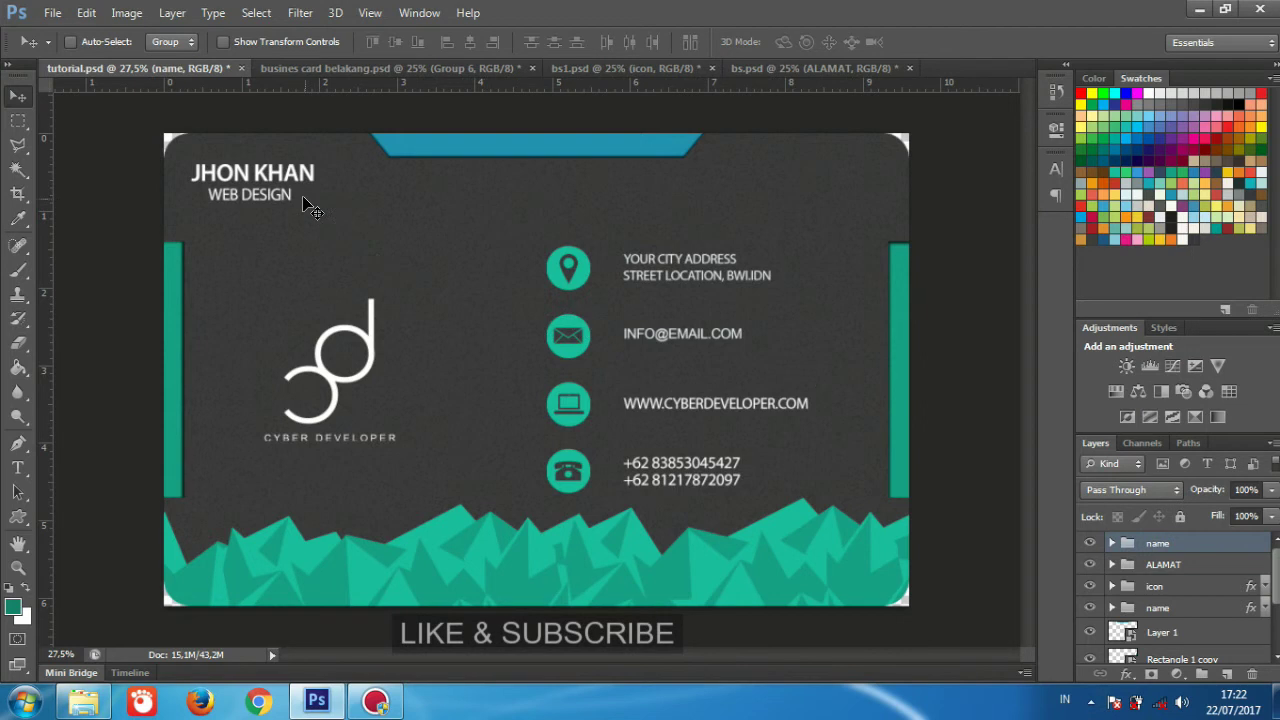
- Move the name group to the card's top-right and raise the logo group about 1 cm
drag(291, 193, 525, 230)
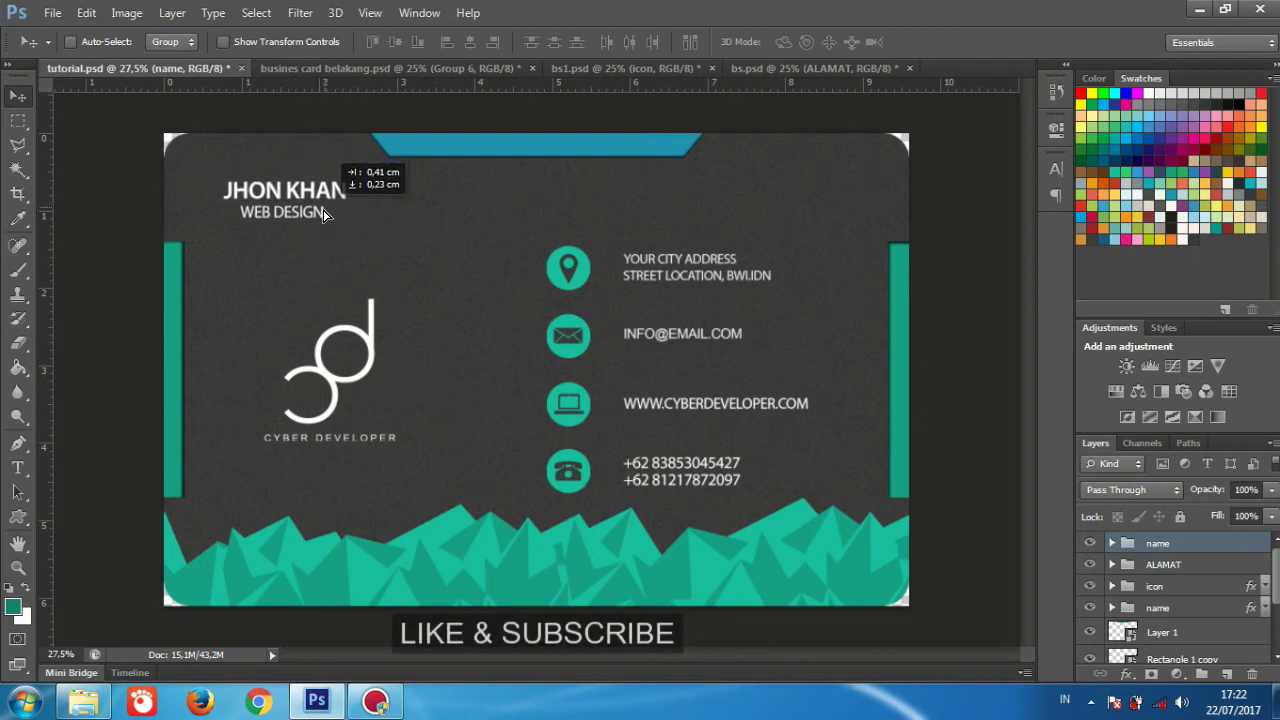
drag(525, 230, 833, 202)
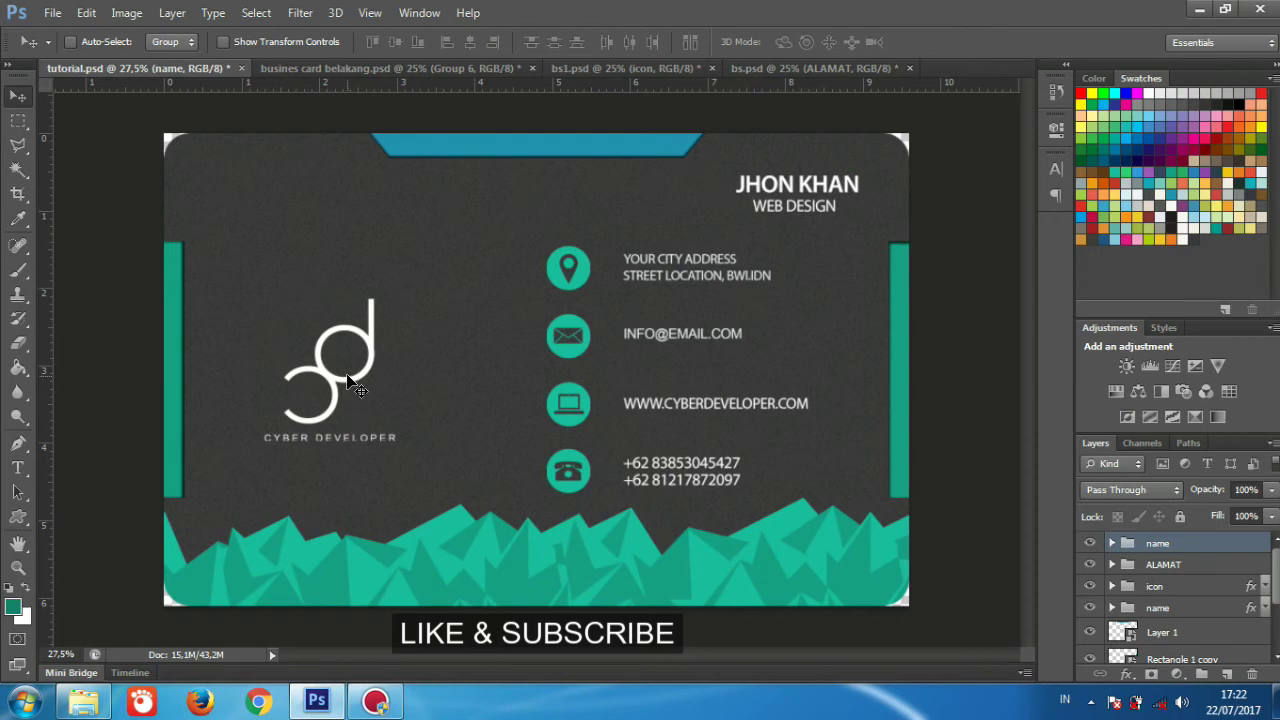
click(1157, 609)
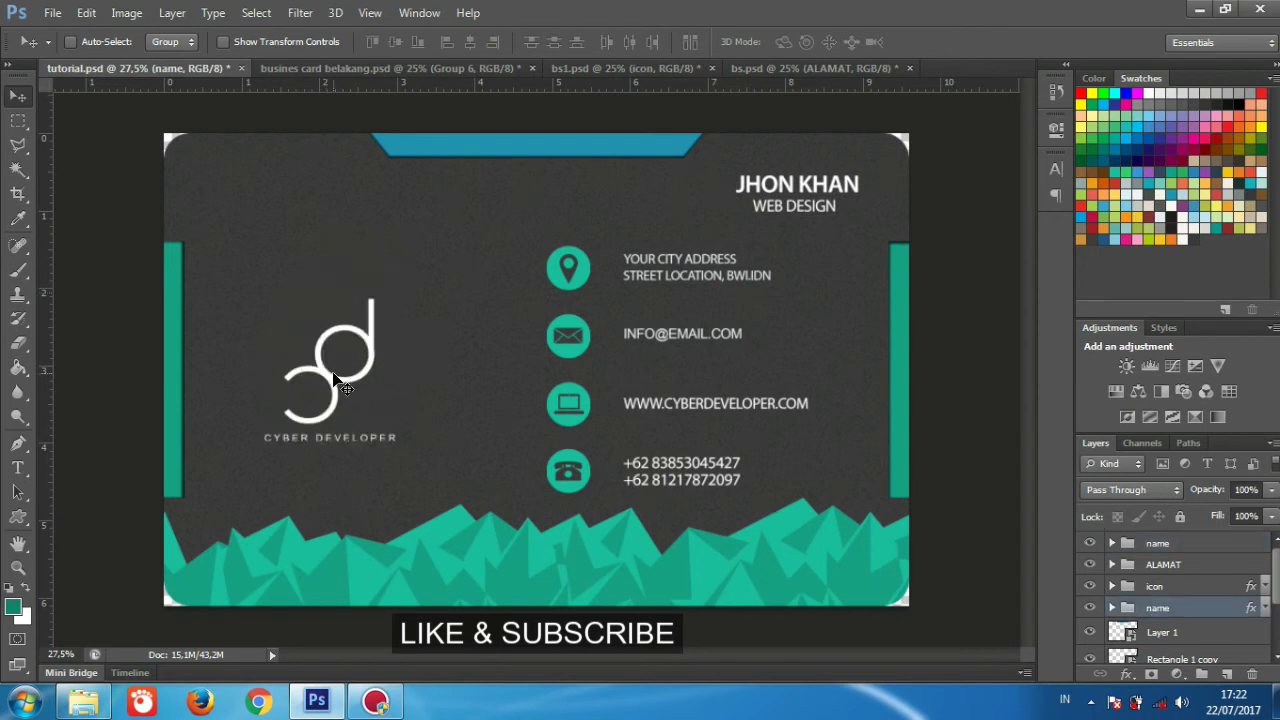
drag(335, 380, 335, 298)
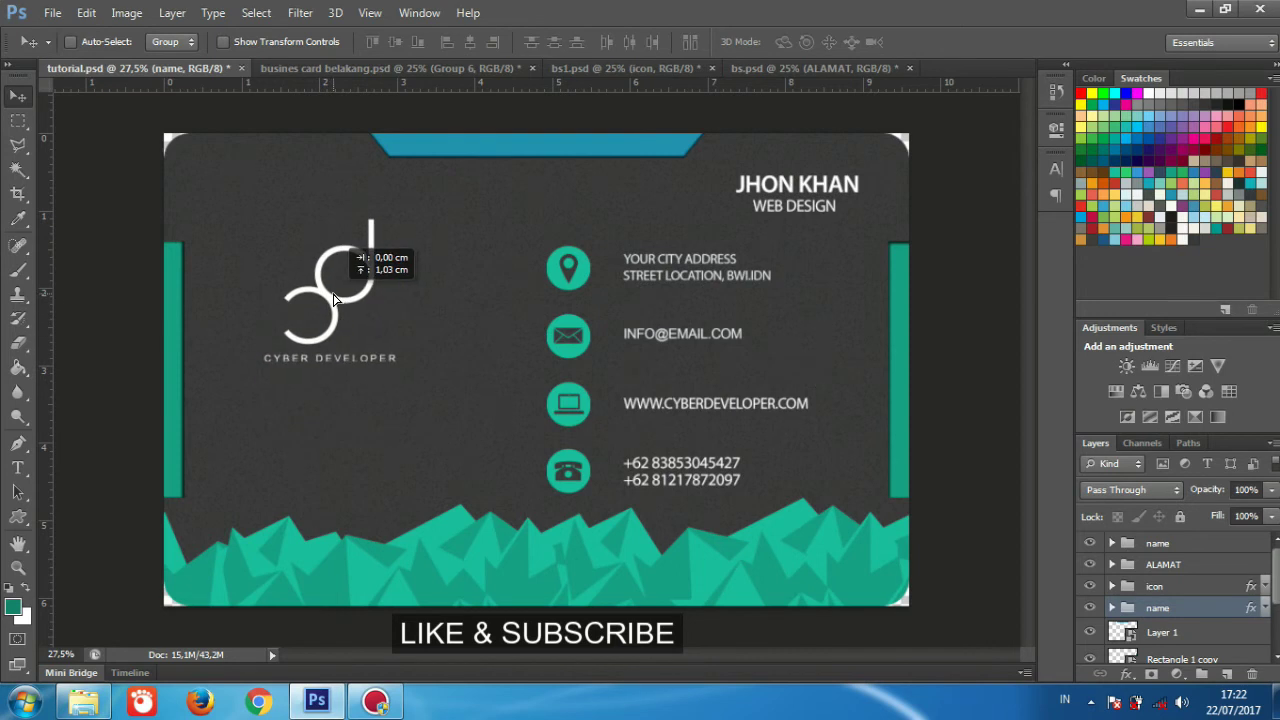
click(84, 700)
click(75, 140)
- Place CODE BATANG.png on the card, scaled to about 14%, beneath the logo
mouse_move(1025, 150)
mouse_down()
mouse_move(316, 416)
mouse_move(334, 462)
mouse_up()
key(Return)
key(ctrl+t)
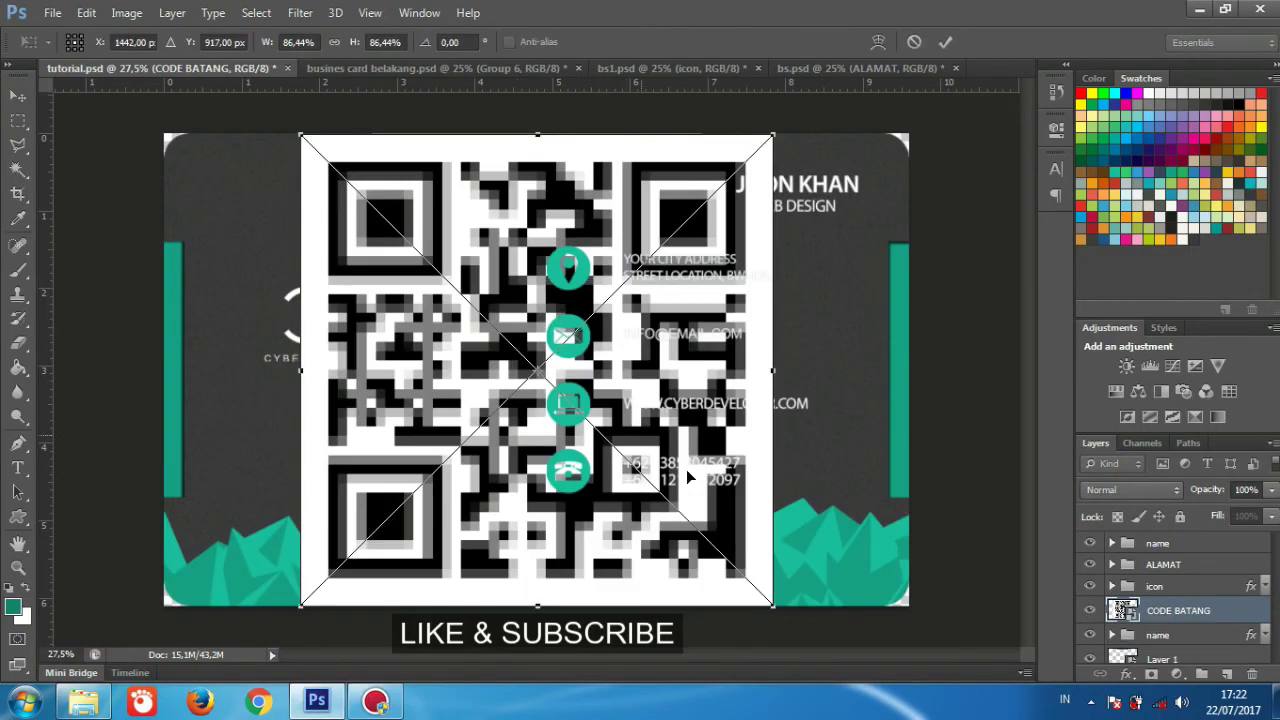
mouse_move(770, 606)
mouse_down()
mouse_move(575, 406)
mouse_move(340, 465)
mouse_up()
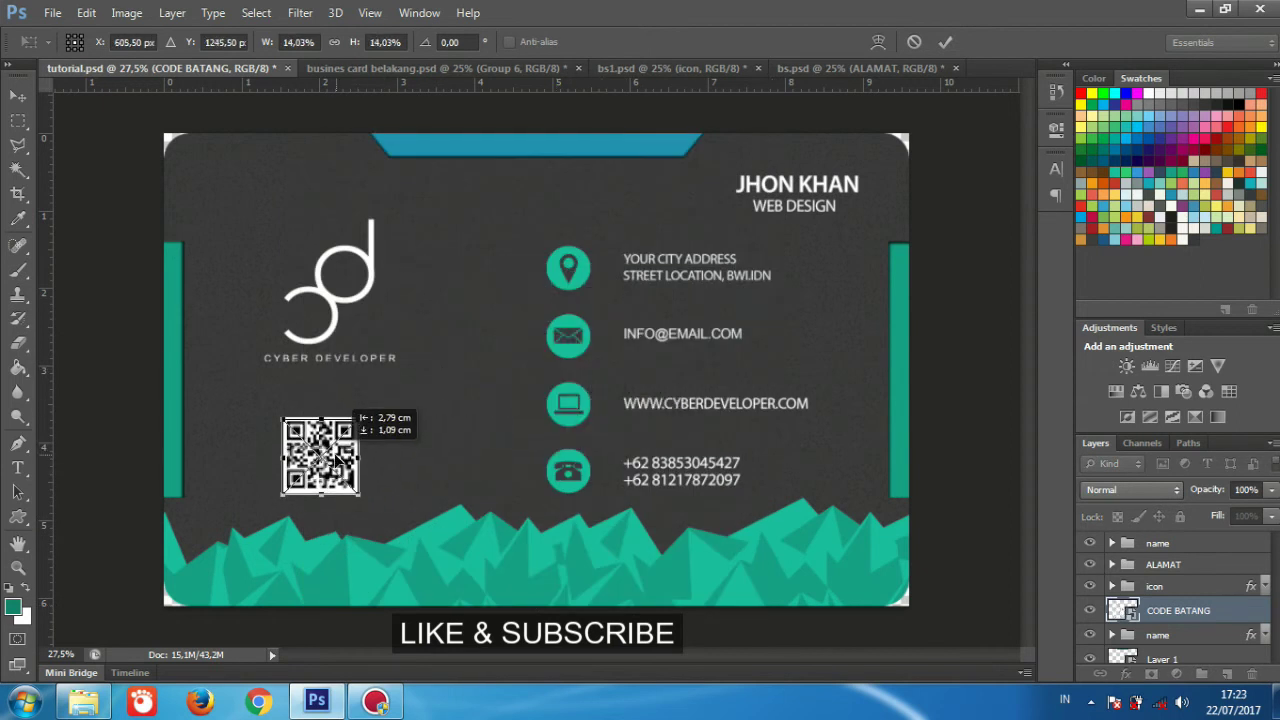
key(Return)
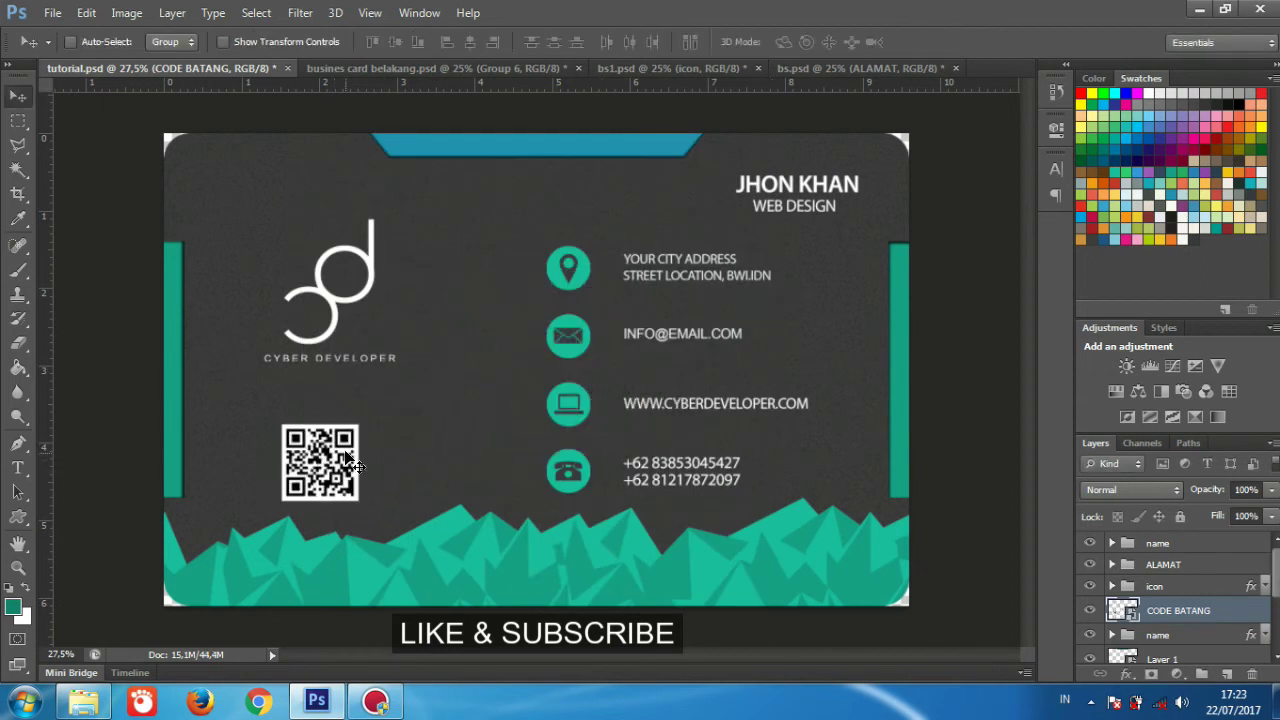
key(shift+Right)
key(shift+Right)
key(shift+Right)
- Lower the logo group slightly and start saving a copy of the document
click(1160, 635)
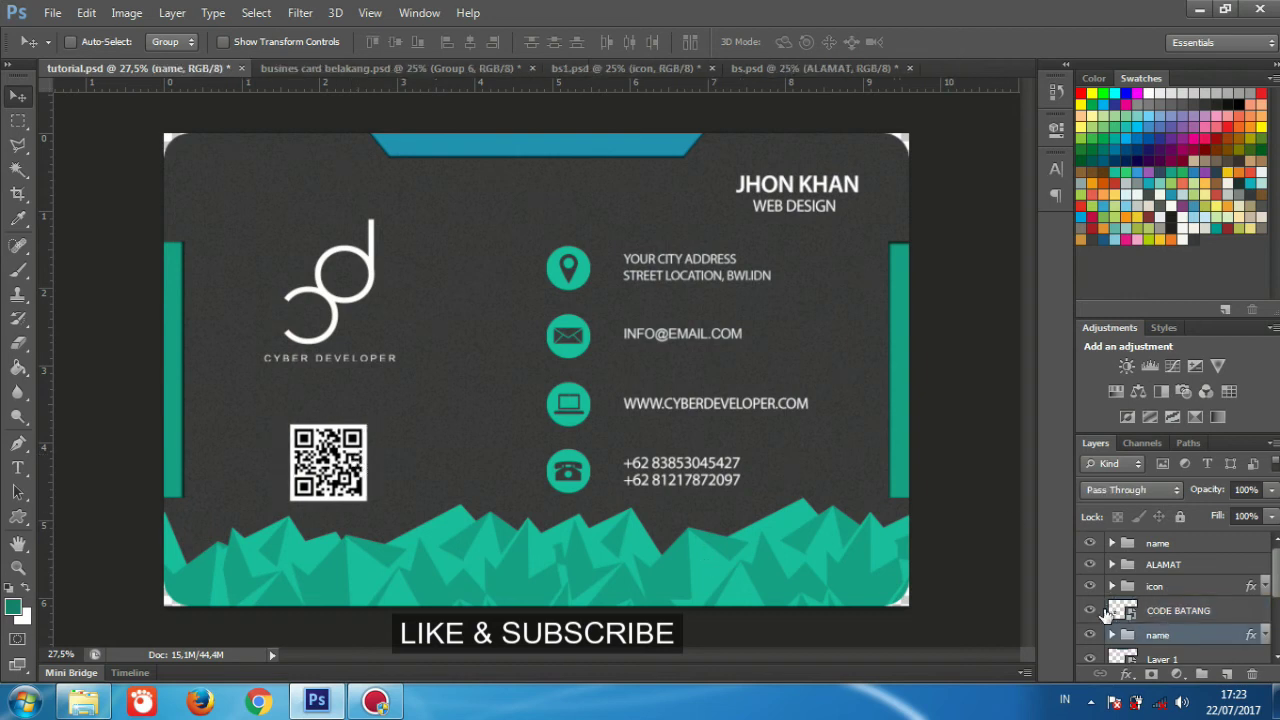
drag(335, 311, 333, 332)
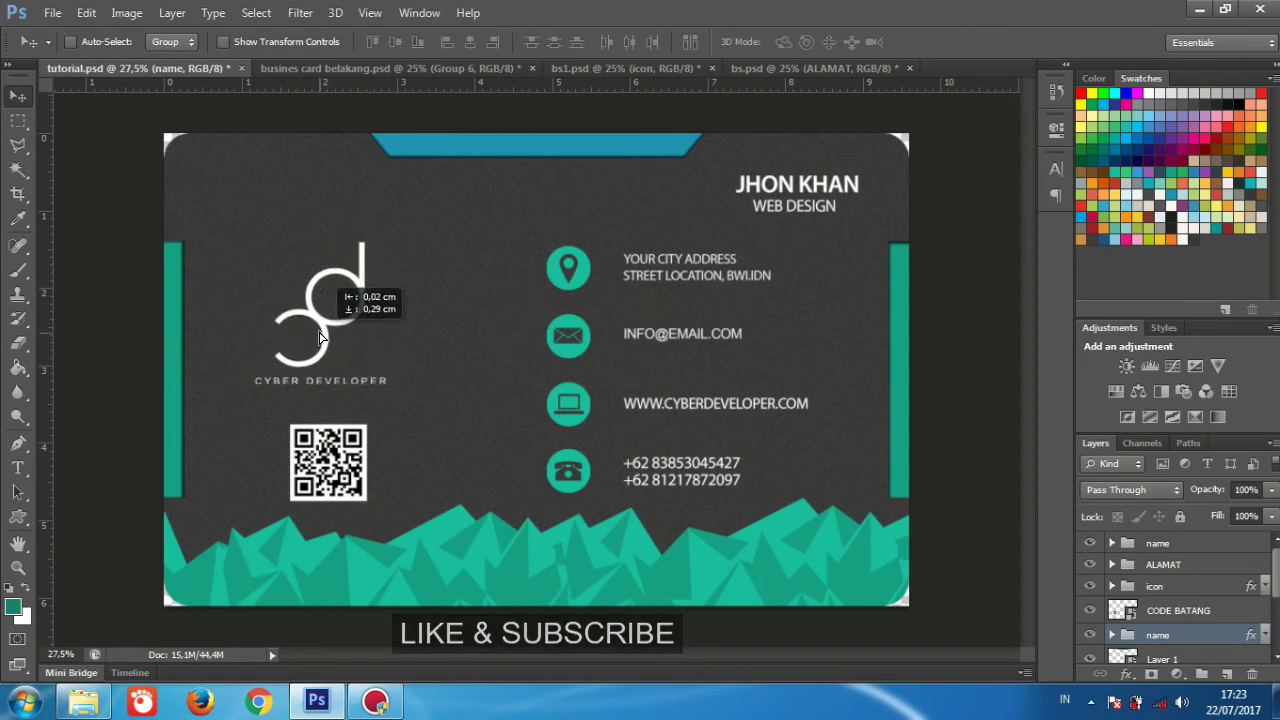
mouse_move(323, 337)
mouse_down()
mouse_move(323, 352)
mouse_move(320, 342)
mouse_up()
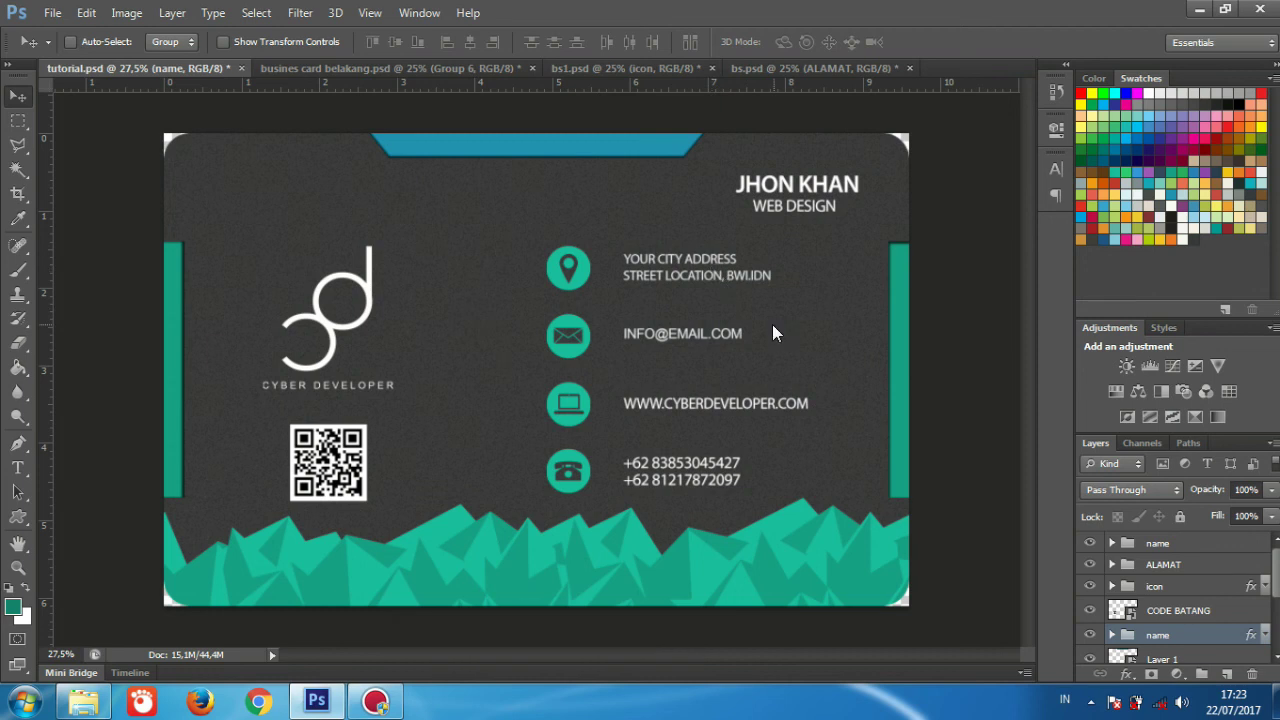
key(ctrl+alt+s)
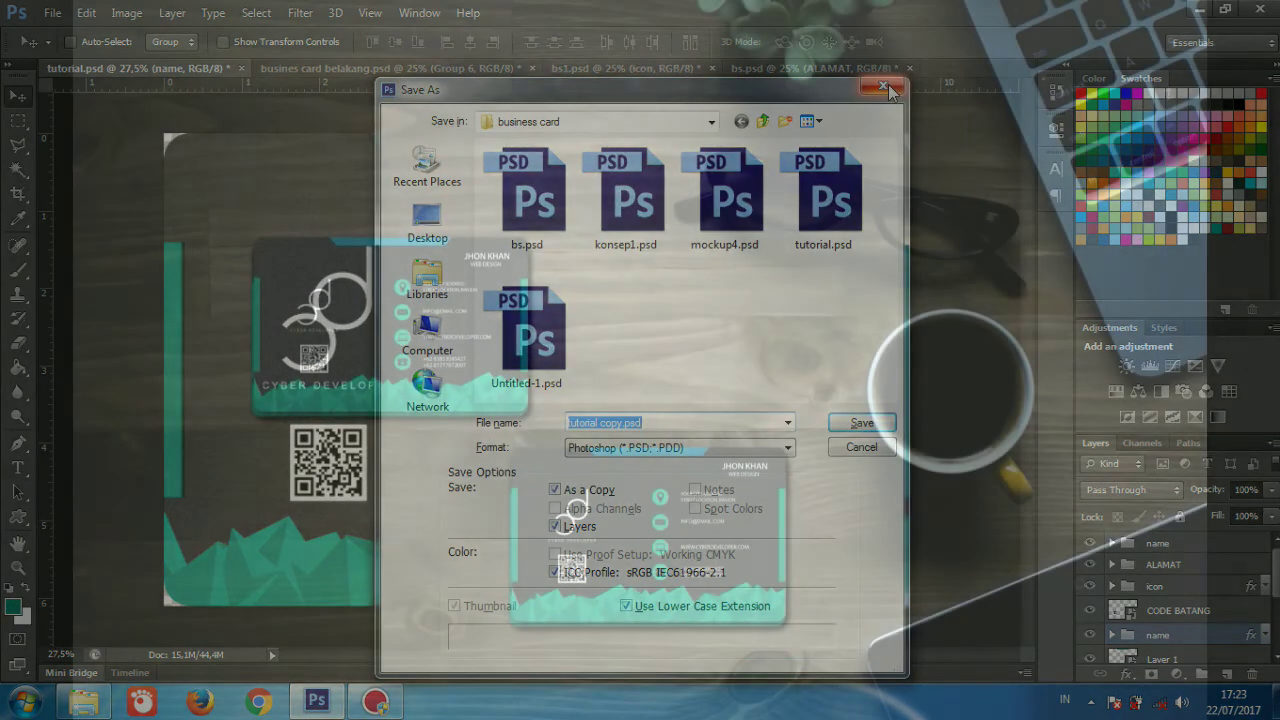